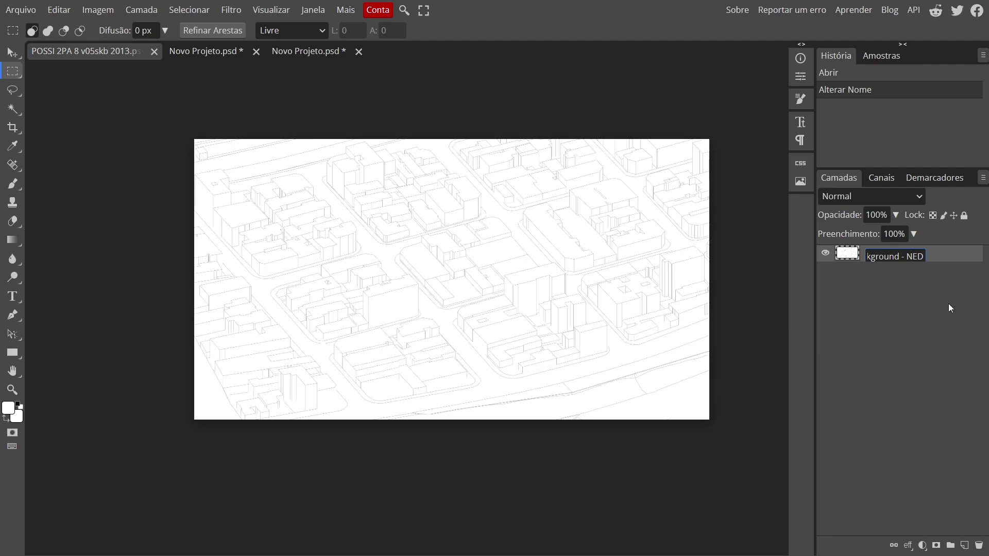
Duplicate the Background - N.ED layer as Background - ED copy and hide the original layer.
key(ctrl+j)
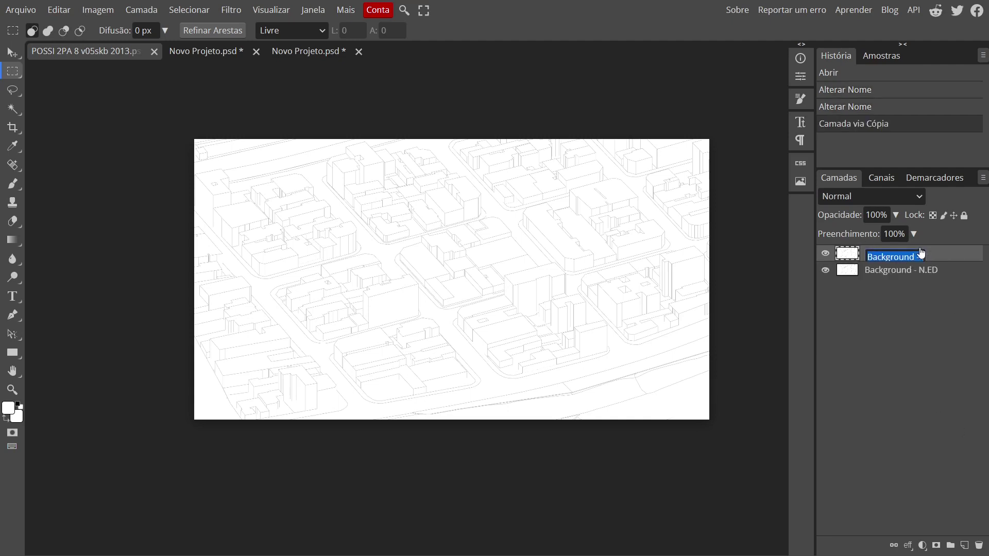
key(BackSpace)
key(Return)
click(825, 270)
Save the document as a PSD named ESTUDO URBANO in the PERPSECTIVA - UM ENSAIO URBANO folder.
click(21, 10)
click(79, 150)
click(138, 36)
scroll(216, 149, down, 5)
double_click(177, 150)
double_click(206, 185)
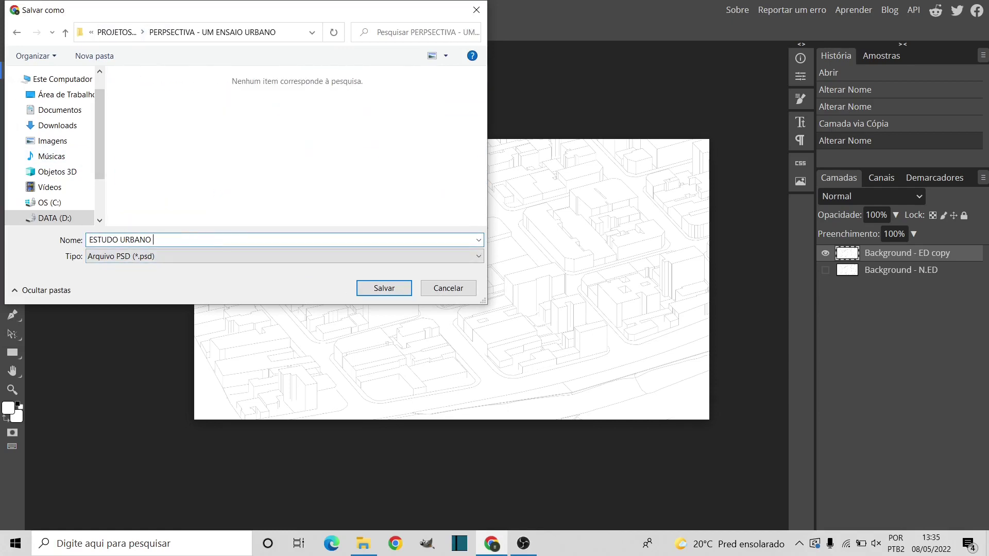
key(Return)
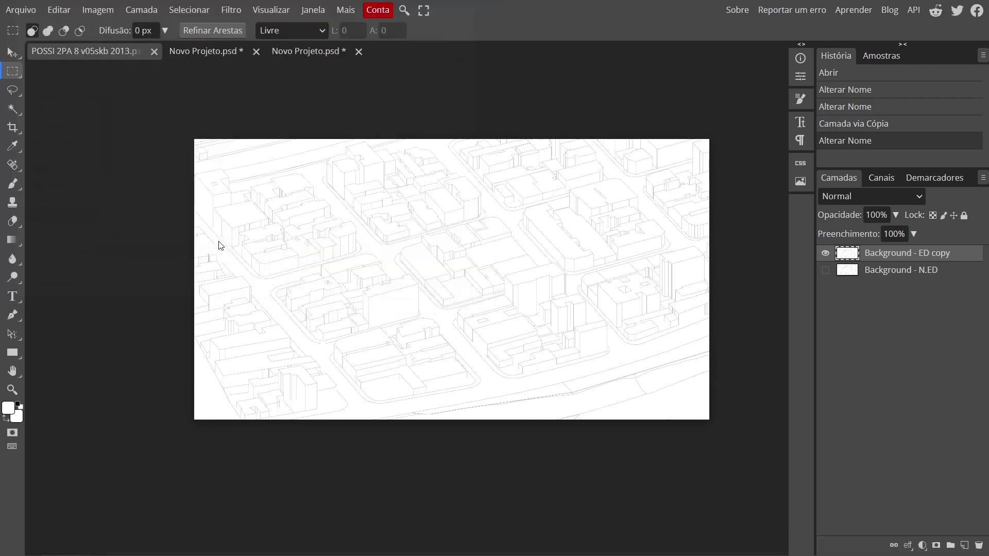
Add a new layer named CHÃO above Background - ED copy.
click(964, 545)
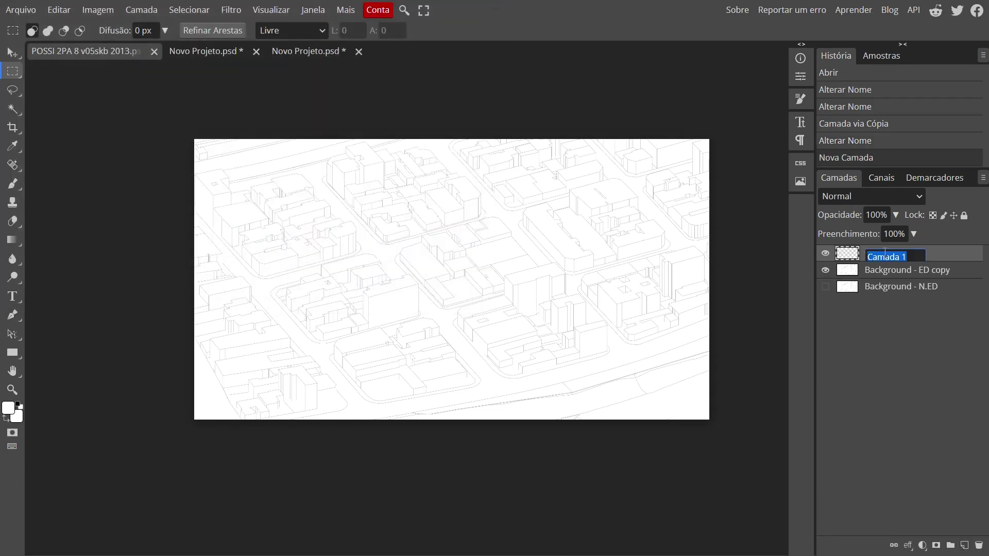
text(ÃO)
key(Return)
Select the streets around the lower city blocks on the Background - ED copy layer with the Magic Wand.
click(896, 270)
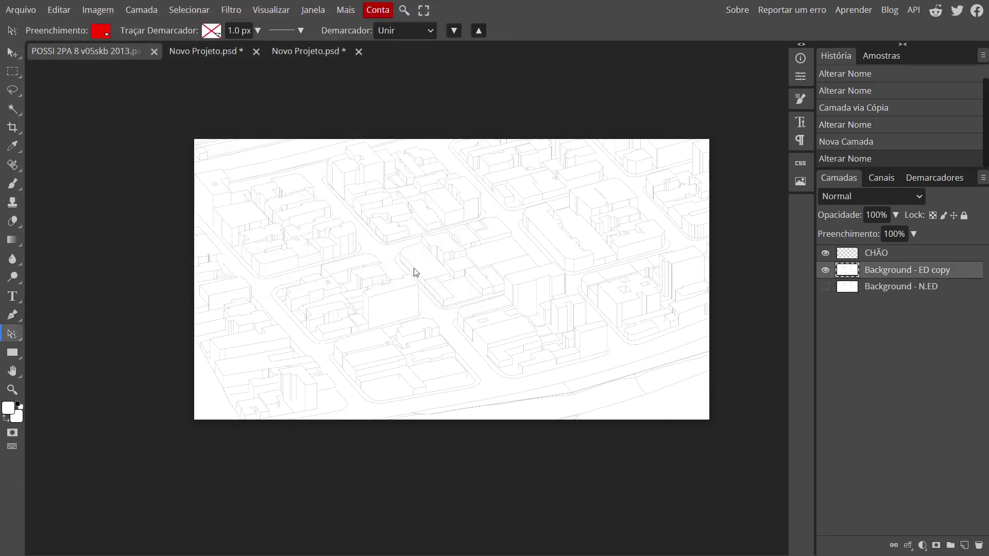
scroll(412, 270, up, 3)
key(w)
click(400, 355)
scroll(400, 355, down, 3)
scroll(298, 343, up, 3)
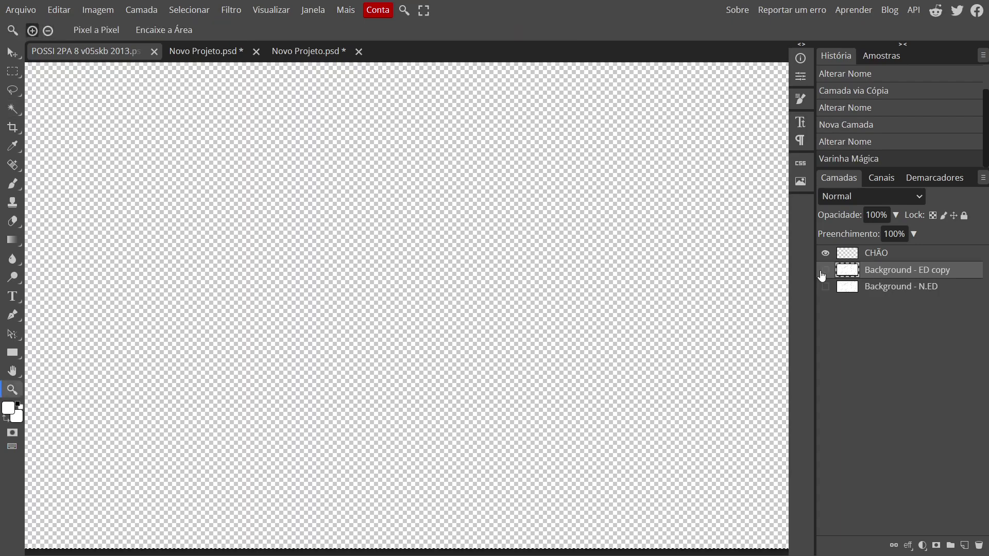
click(304, 347)
key(z)
scroll(232, 287, down, 3)
scroll(316, 309, up, 3)
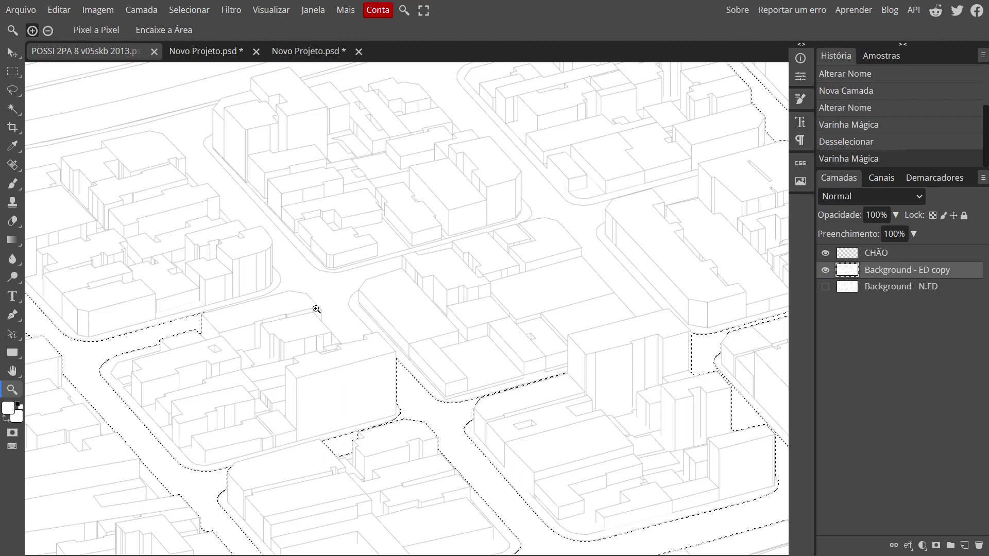
Add the street areas around the upper city blocks to the Magic Wand selection.
key(w)
click(327, 293)
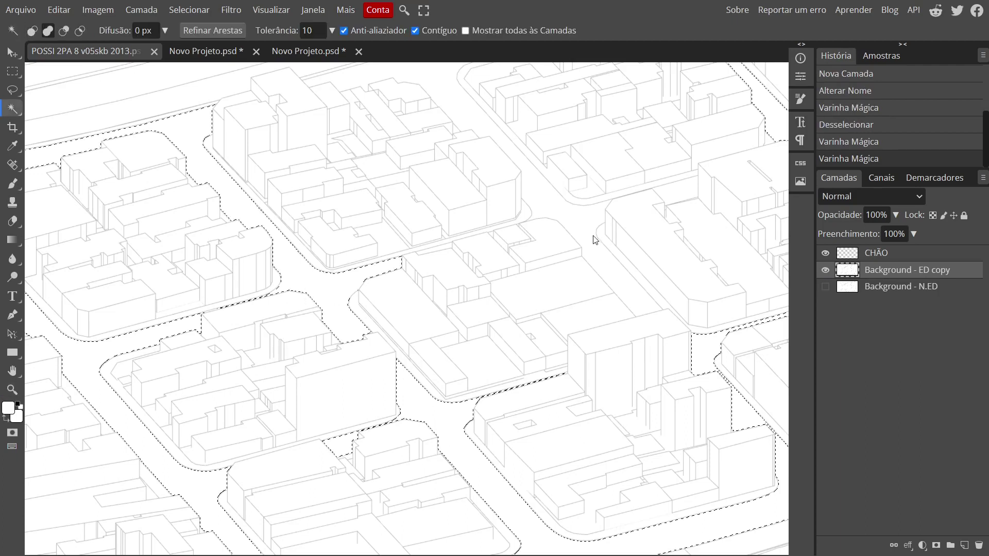
click(601, 243)
key(z)
scroll(563, 276, down, 3)
scroll(445, 258, up, 3)
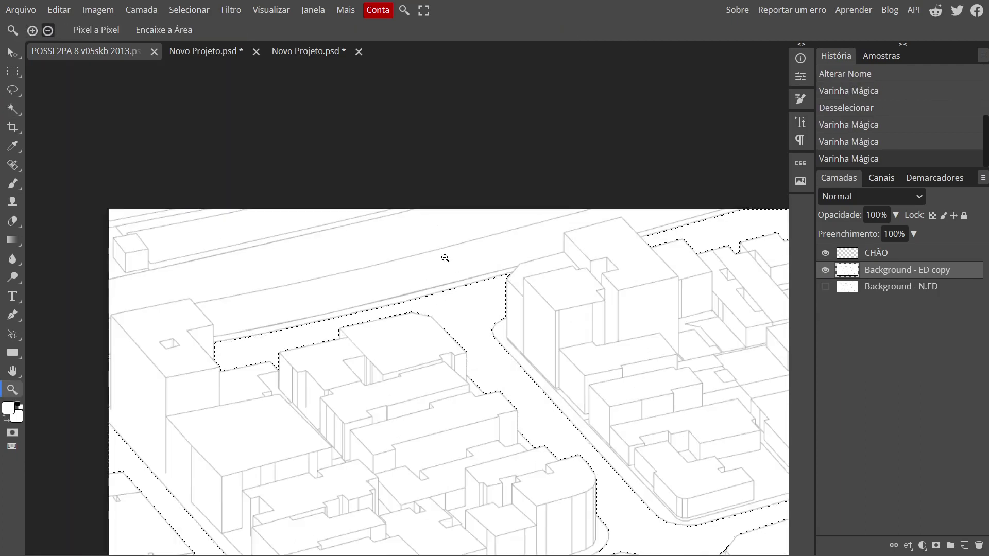
scroll(325, 376, down, 5)
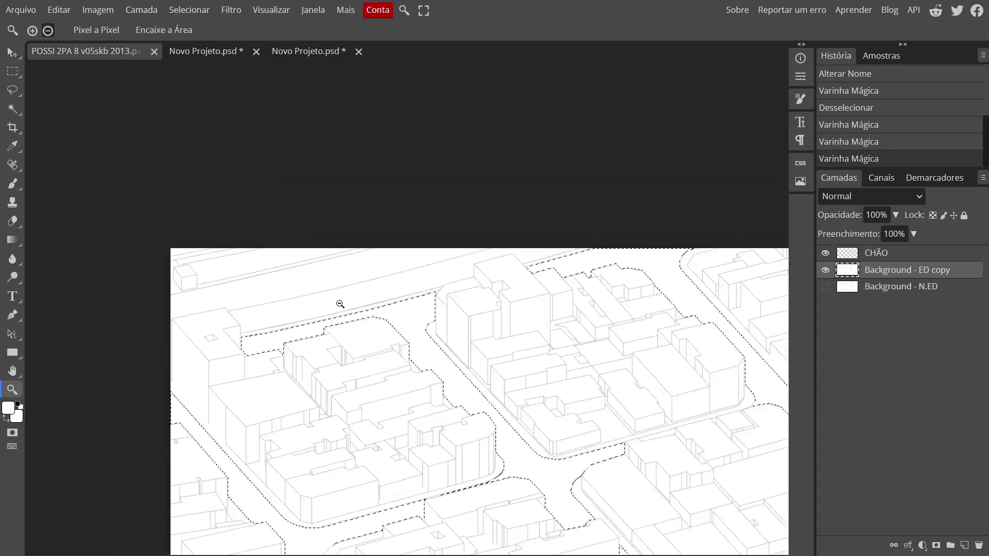
Set the foreground colour to dark grey, fill the selected streets on the CHÃO layer with it, and deselect.
key(alt+])
click(8, 408)
click(105, 240)
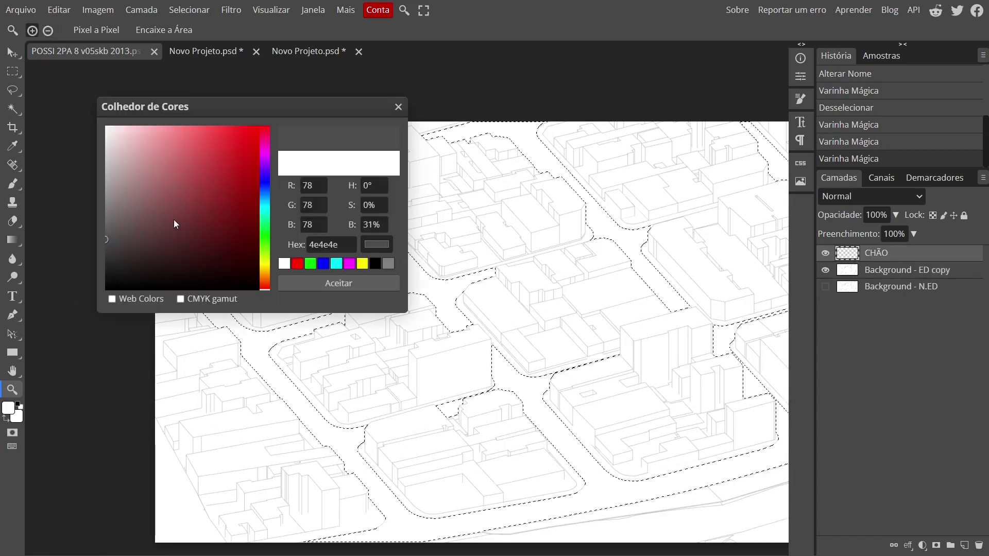
click(339, 283)
key(g)
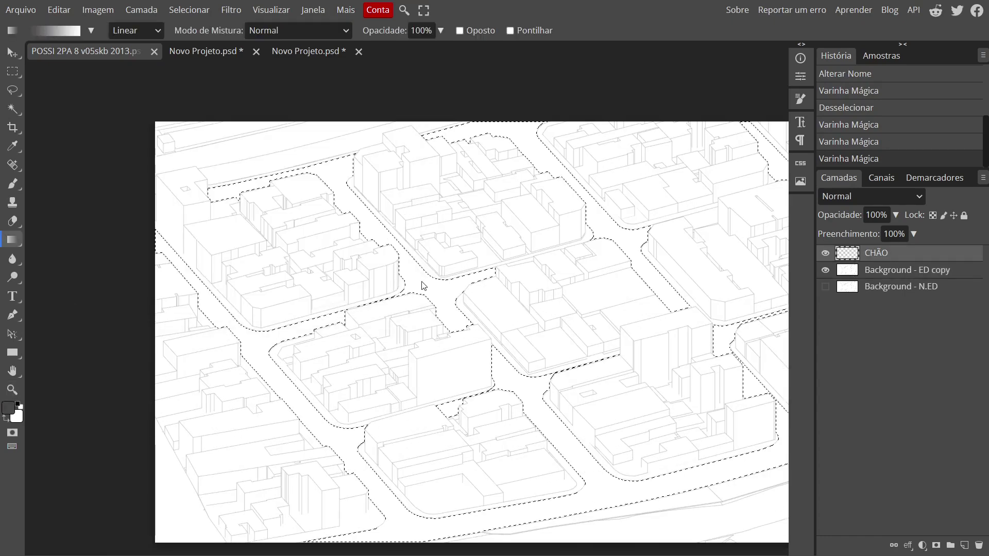
key(shift+g)
click(443, 299)
key(ctrl+d)
Lower the CHÃO layer's opacity to 7%.
key(z)
scroll(527, 323, down, 3)
click(896, 214)
drag(899, 234, 829, 238)
click(276, 247)
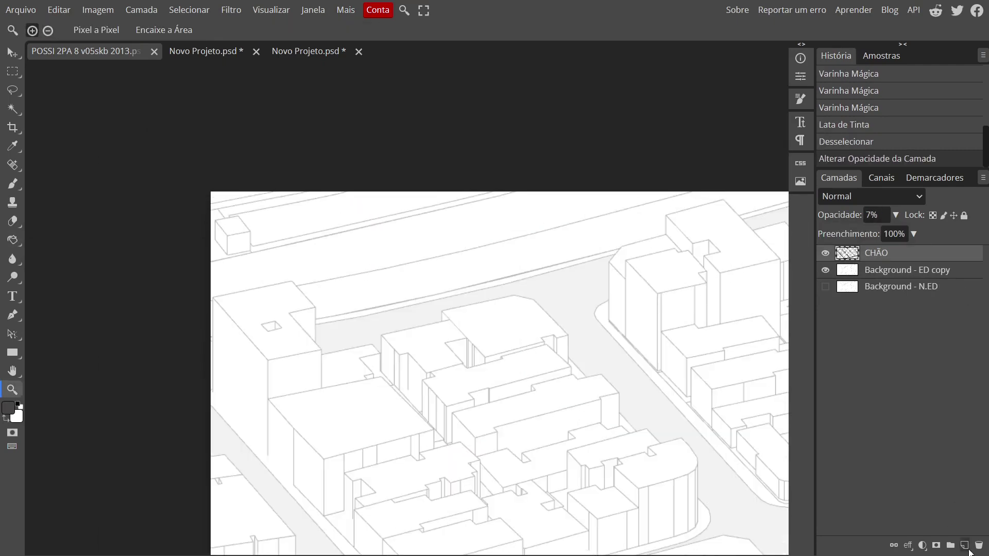
Add a new layer named CHÃO 2 above CHÃO.
click(965, 545)
double_click(882, 256)
text(CHÃO P)
key(BackSpace)
text(2)
key(Return)
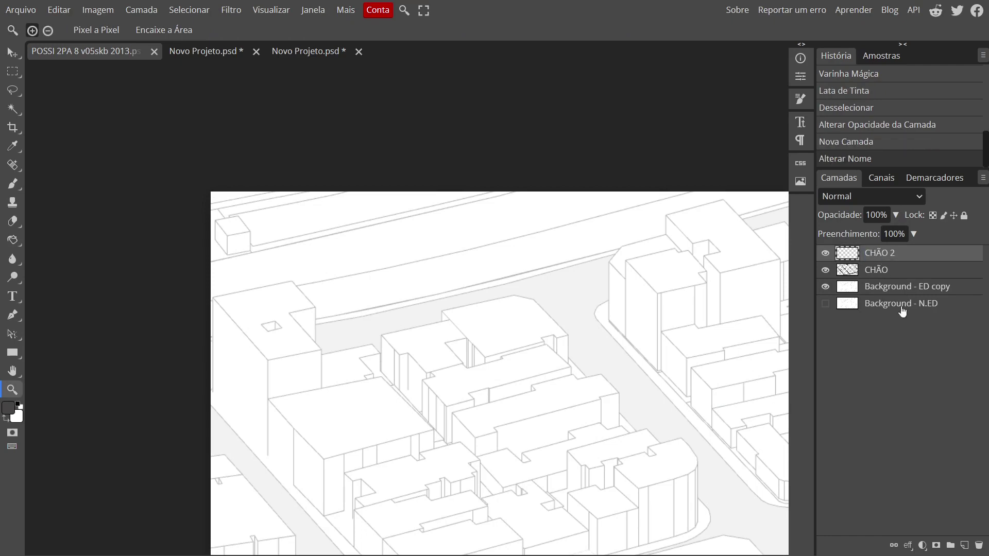
Select the strips of the wide avenue along the upper-left edge of the drawing on Background - ED copy with the Magic Wand.
click(894, 287)
key(w)
click(344, 287)
click(492, 282)
alt+click(178, 336)
key(w)
shift+click(319, 329)
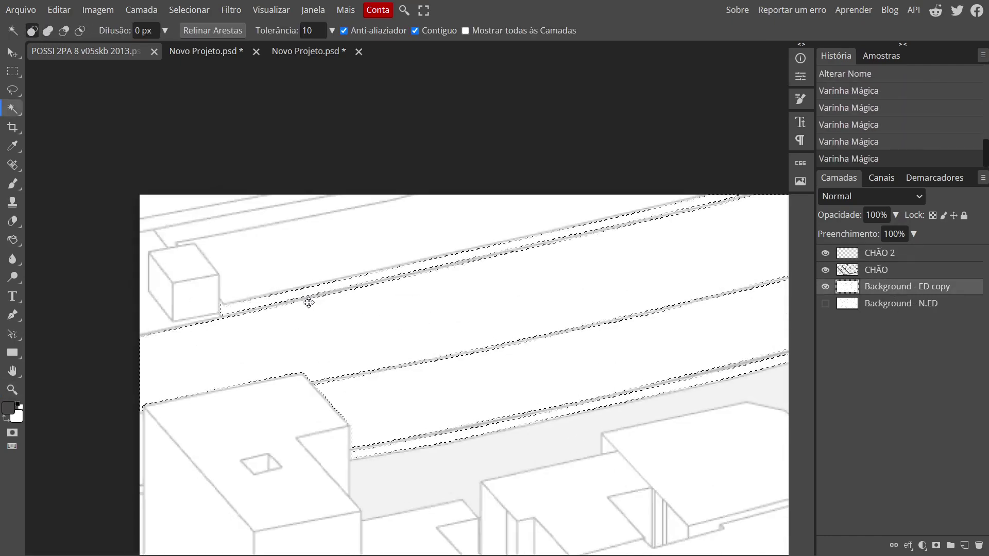
Fill the selected avenue with dark grey on the CHÃO 2 layer, set the layer's opacity to 30%, and deselect.
key(z)
alt+click(325, 306)
click(886, 253)
key(g)
click(453, 302)
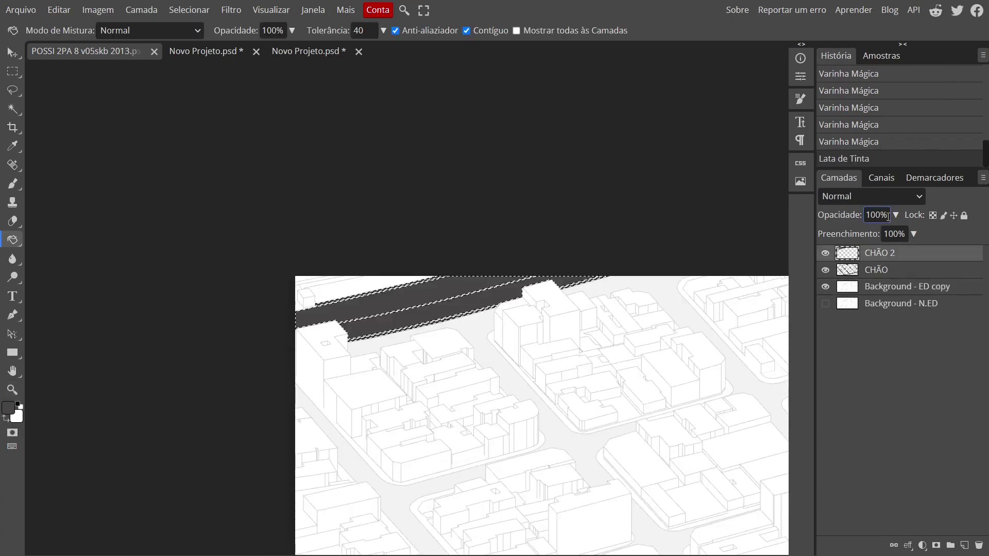
drag(873, 233, 844, 236)
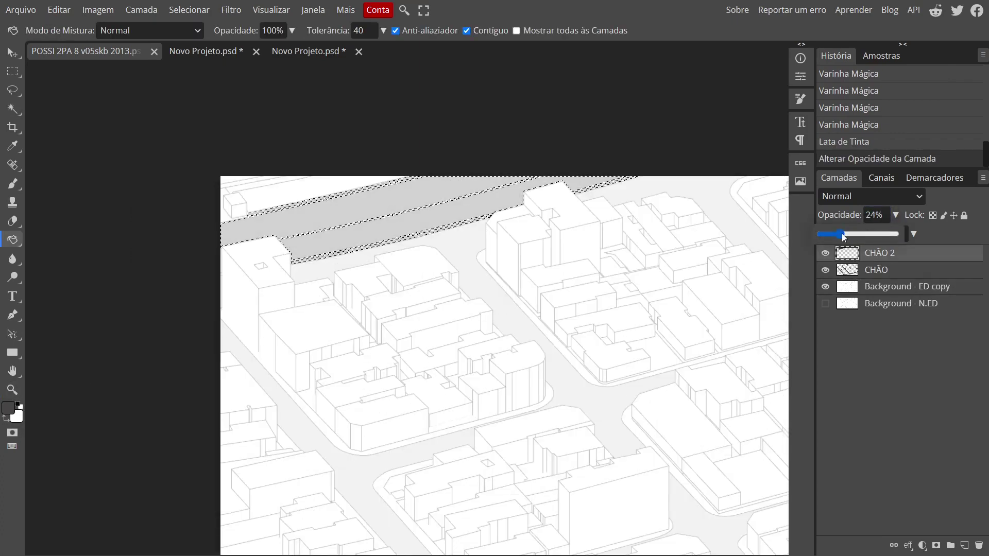
text(30v)
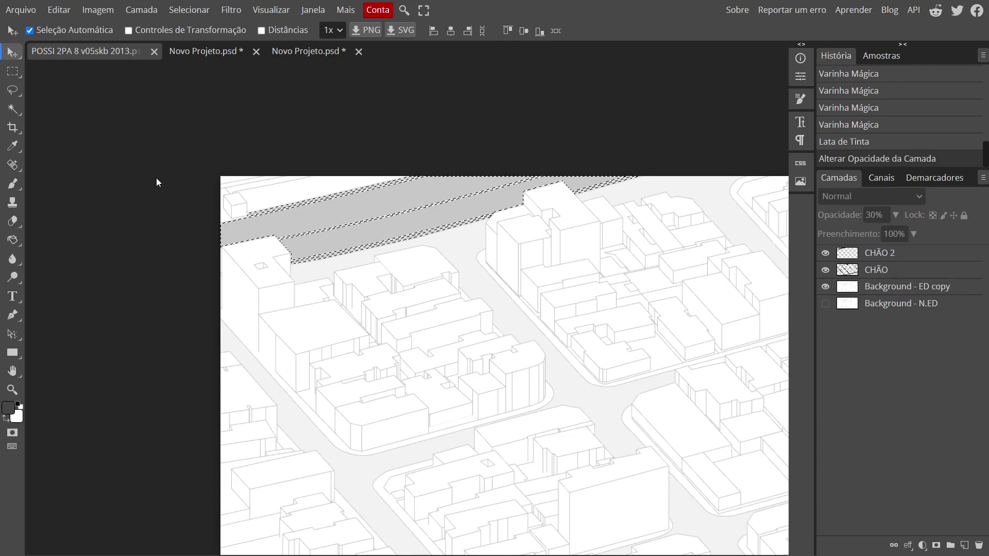
key(ctrl+d)
Add a new layer named AGUA at the top of the layer stack.
key(z)
scroll(476, 398, down, 3)
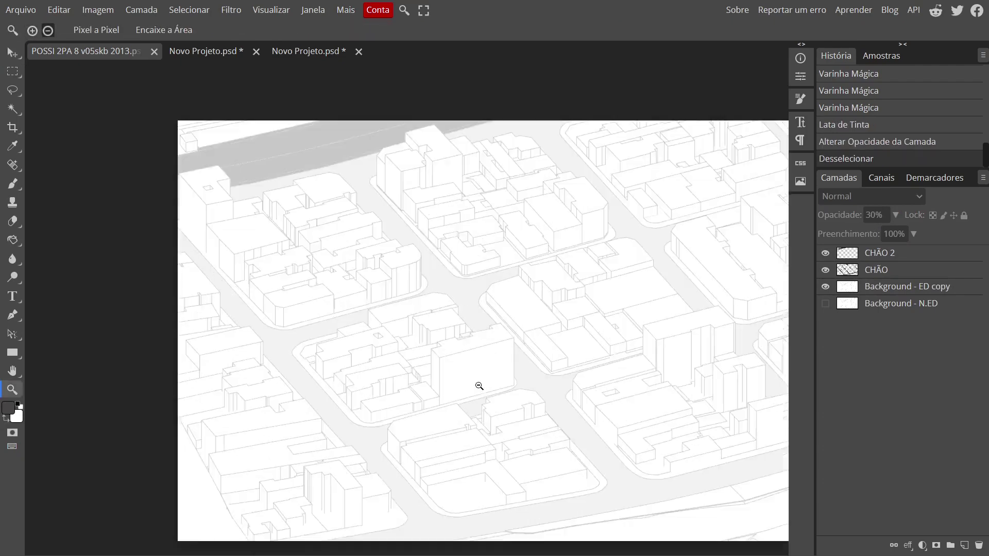
scroll(593, 355, up, 3)
scroll(592, 355, down, 2)
click(964, 545)
double_click(875, 253)
text(AGUA)
key(Return)
Select the water areas in the lower-right corner of the drawing on Background - ED copy with the Magic Wand.
scroll(663, 368, up, 1)
key(w)
click(907, 303)
click(663, 369)
shift+click(504, 400)
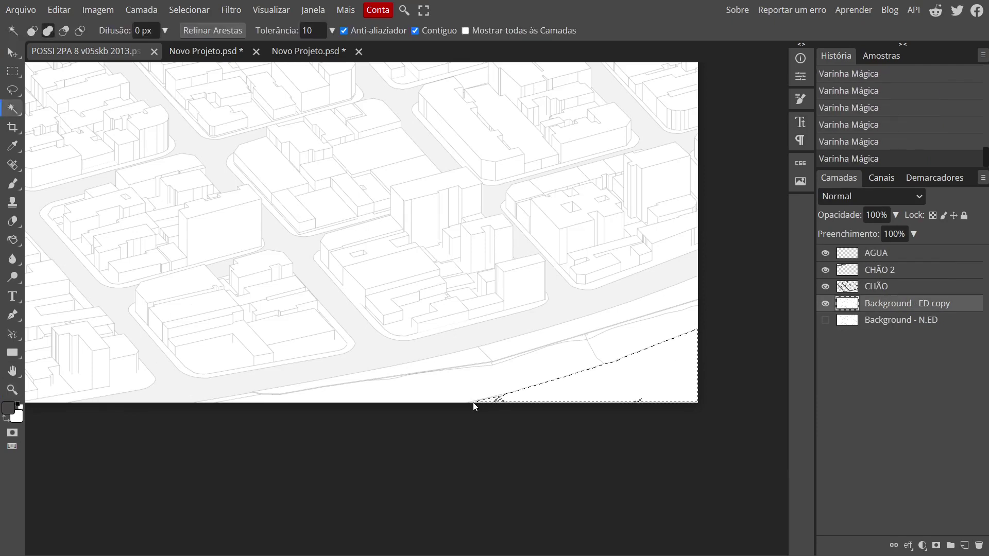
Fill the selected water with a muted blue on the AGUA layer and lower that layer's opacity to a pale tint.
key(alt+period)
click(23, 396)
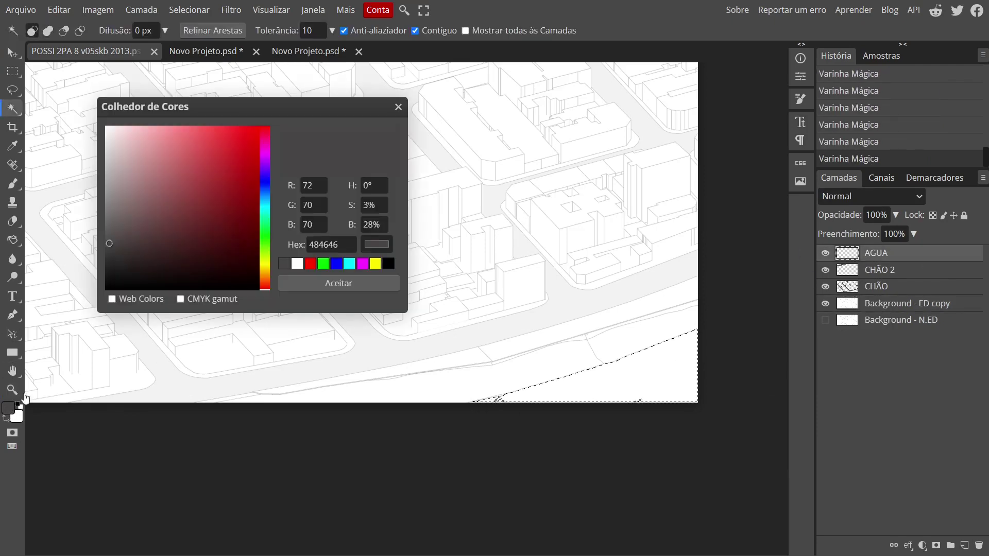
click(159, 181)
click(338, 284)
key(g)
click(618, 381)
mouse_move(896, 215)
mouse_down()
mouse_move(873, 237)
mouse_move(833, 234)
mouse_move(897, 233)
mouse_up()
scroll(484, 432, down, 5)
scroll(580, 375, up, 5)
scroll(485, 382, down, 3)
Set the CHÃO 2 layer's opacity to 100% and return to the dark grey fill colour.
click(876, 269)
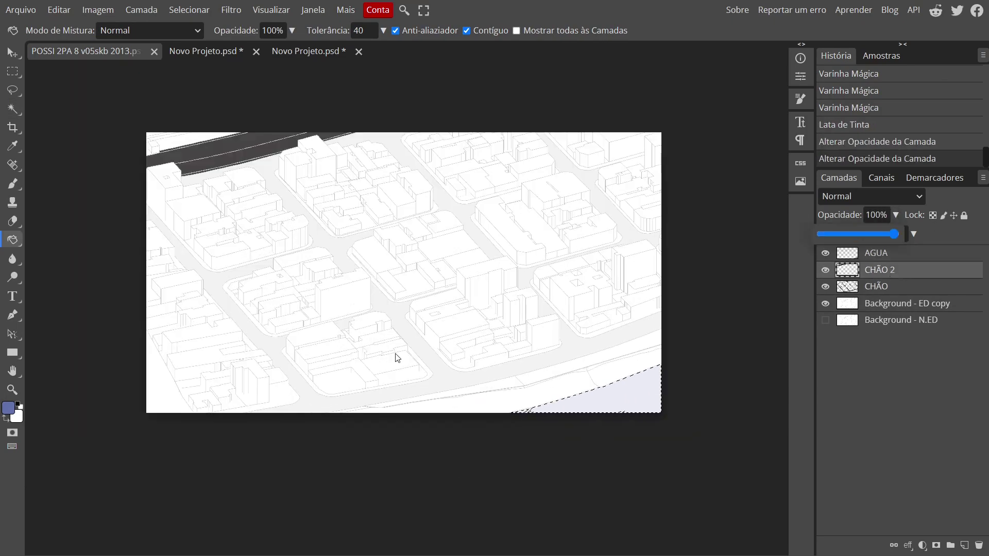
click(145, 265)
Select the strips of the riverside road below the lower blocks on Background - ED copy with the Magic Wand.
click(907, 303)
key(z)
scroll(392, 309, up, 3)
key(w)
click(392, 394)
shift+click(592, 335)
key(z)
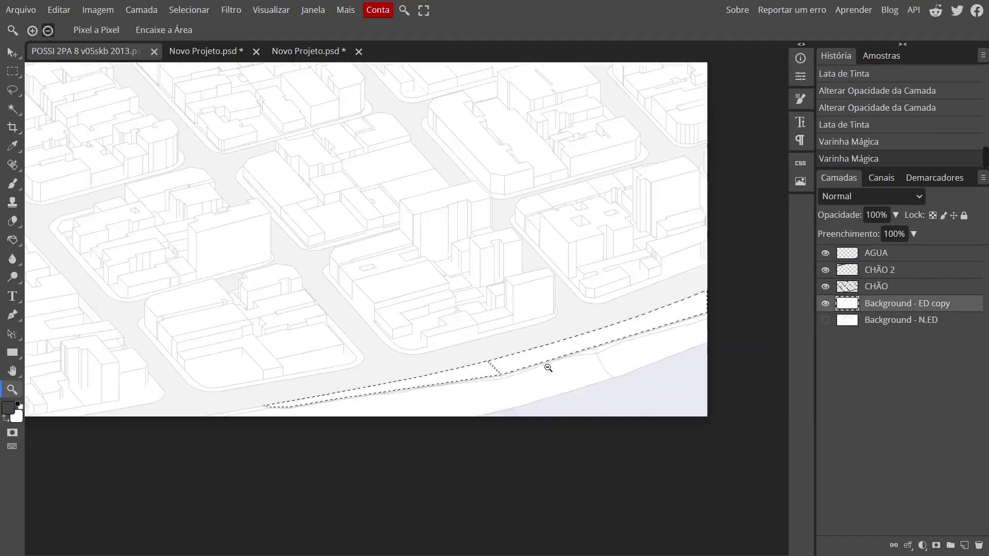
scroll(548, 368, up, 3)
key(w)
shift+click(318, 393)
Fill the riverside road with dark grey on the CHÃO 2 layer, deselect, and lower the layer's opacity to light grey.
scroll(428, 371, down, 3)
scroll(495, 344, up, 1)
click(875, 270)
click(471, 368)
key(ctrl+d)
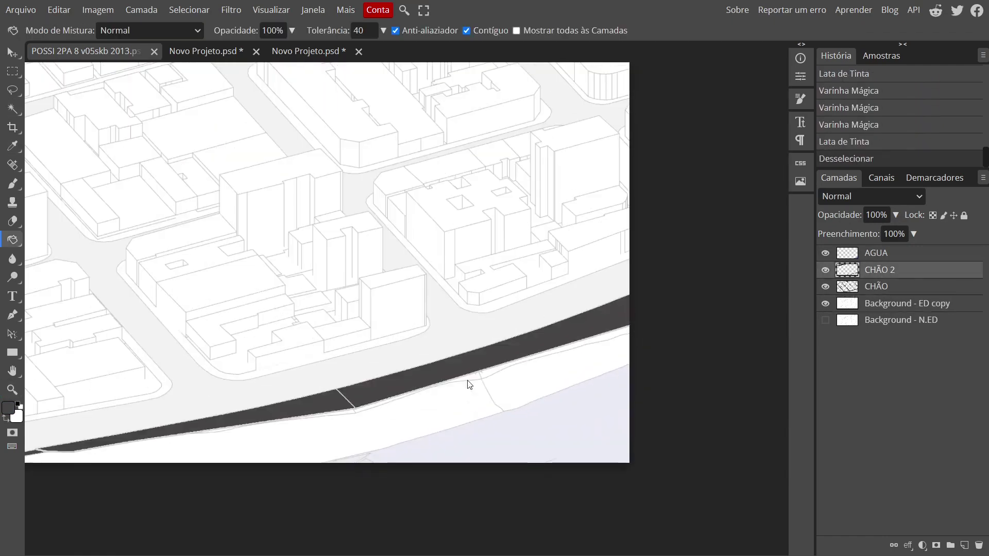
key(Return)
key(ctrl+d)
Add another layer between CHÃO 2 and AGUA and name it CHÃO 2.
key(z)
scroll(541, 423, down, 5)
scroll(541, 424, up, 3)
click(964, 545)
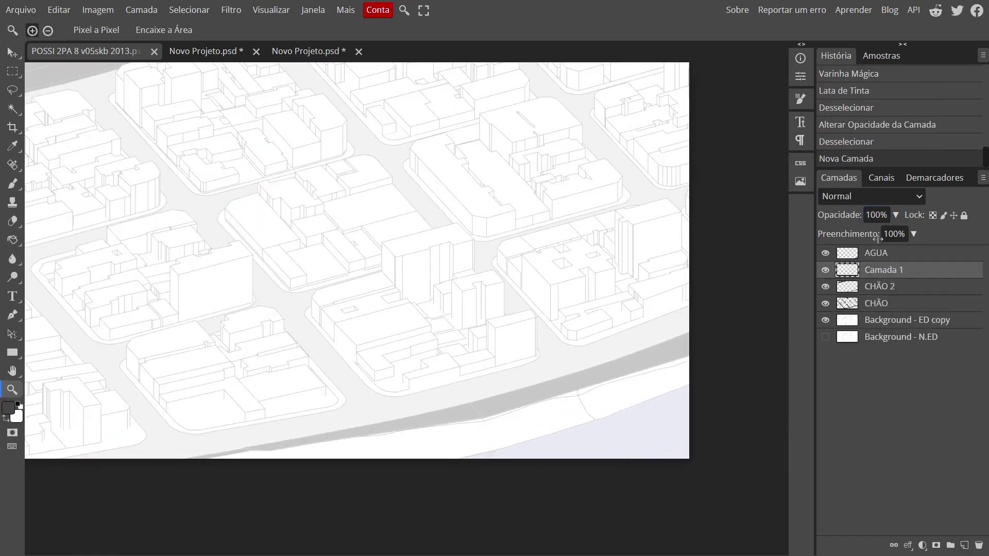
key(Return)
Rename the three ground layers P1, P2 and P3 from the lowest to the highest.
double_click(878, 303)
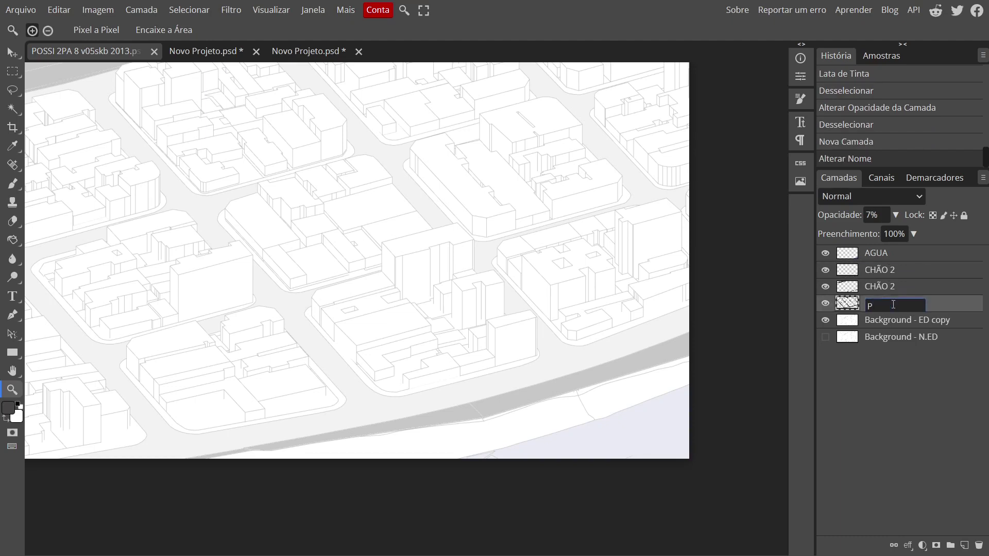
text(P1)
click(885, 287)
text(P2)
double_click(883, 270)
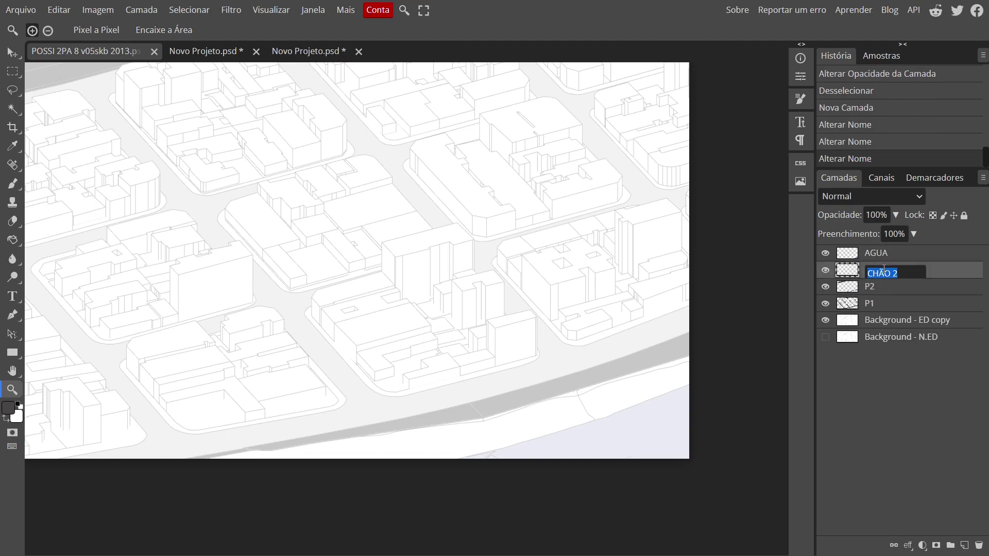
Select the riverbank areas between the riverside road and the water on Background - ED copy, including the thin edge strips.
click(875, 319)
key(w)
double_click(620, 408)
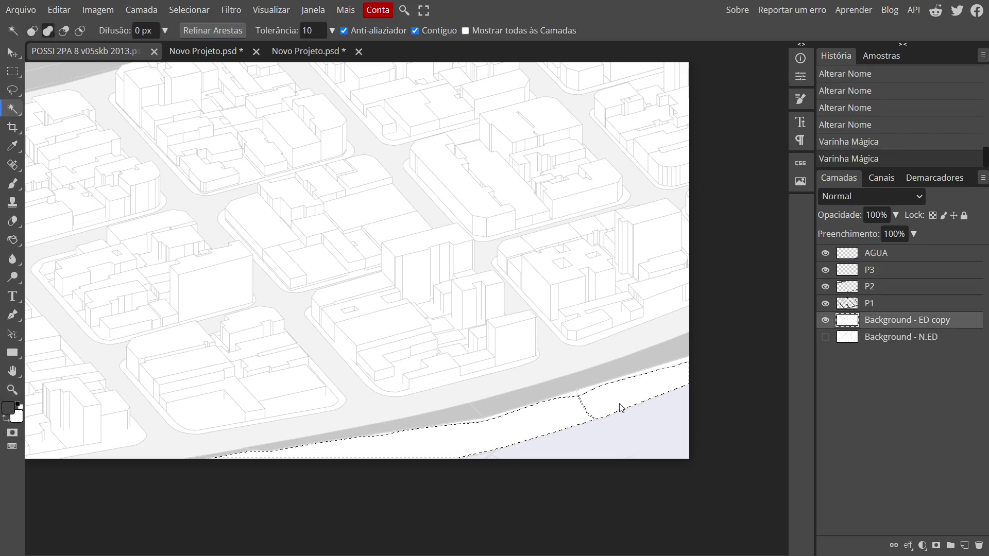
key(z)
click(481, 435)
key(w)
shift+click(192, 459)
key(z)
click(397, 397)
key(w)
key(z)
click(453, 370)
Fill the selected riverbank with dark grey on the P3 layer and deselect.
click(901, 269)
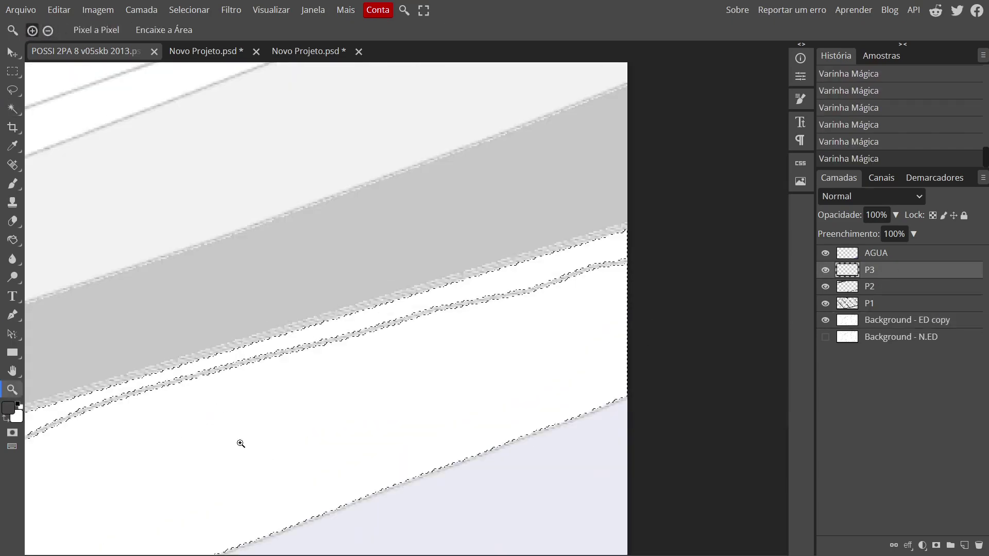
key(g)
click(238, 443)
key(ctrl+d)
Lower the P3 layer's opacity to 16%.
key(z)
key(ctrl+0)
click(895, 214)
drag(897, 234, 836, 237)
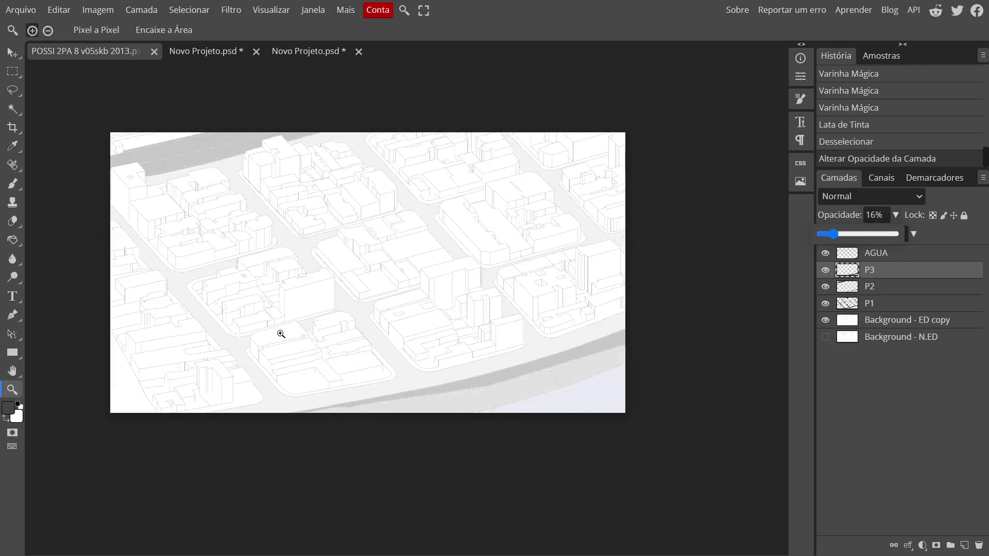
click(281, 334)
Add a new layer named VERDE 01 and move it above AGUA.
click(964, 545)
click(875, 268)
text(VERDE 01)
key(Return)
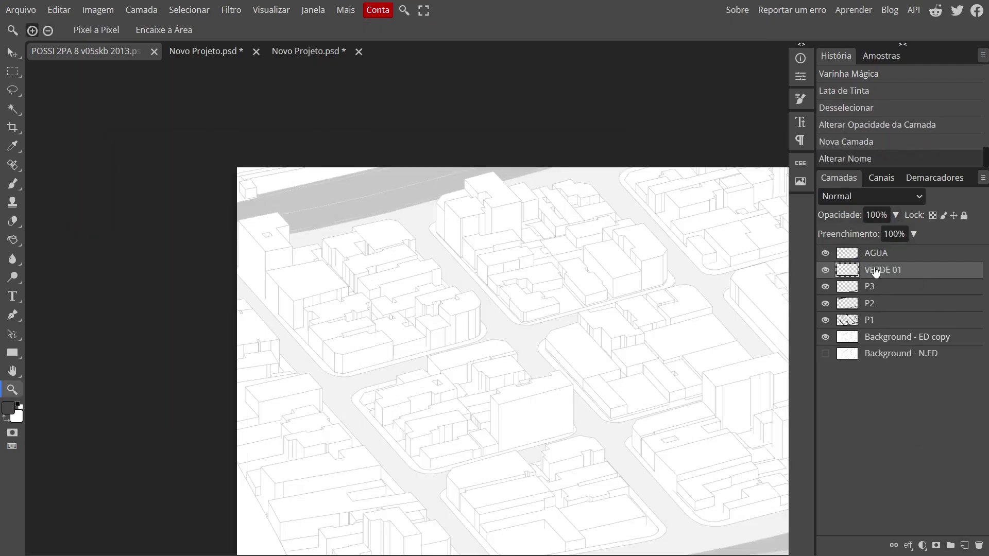
drag(875, 270, 876, 251)
Select the inner courtyard areas of the upper-middle city block on Background - ED copy with the Magic Wand.
scroll(387, 347, down, 2)
scroll(397, 320, up, 5)
click(906, 337)
key(w)
click(489, 232)
click(428, 309)
click(520, 289)
click(422, 265)
Fill the selected courtyard areas with green on the VERDE 01 layer and deselect.
key(z)
scroll(379, 259, down, 3)
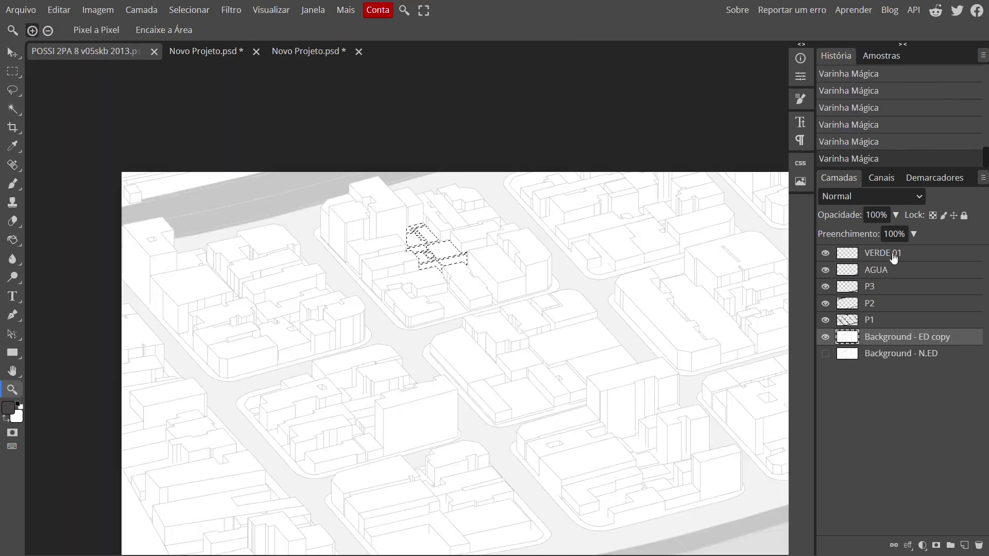
click(883, 253)
click(17, 417)
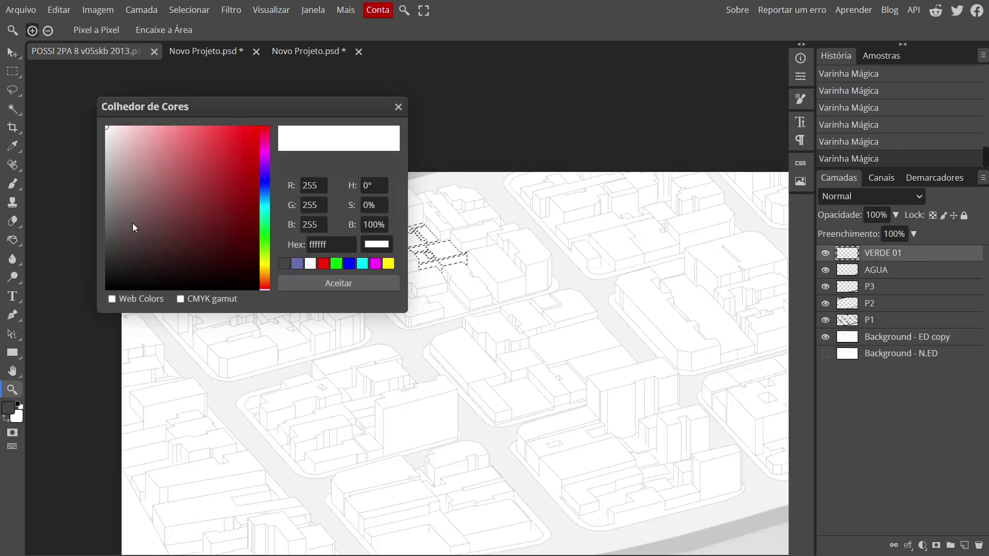
click(264, 249)
drag(165, 238, 172, 182)
click(339, 284)
key(g)
click(435, 252)
key(ctrl+d)
Lower the VERDE 01 layer's opacity to 36%.
click(896, 215)
drag(898, 234, 850, 235)
scroll(446, 289, down, 3)
scroll(447, 289, up, 4)
Choose another green for the courtyard fill and set the VERDE 01 layer's opacity to 66%.
click(7, 408)
drag(243, 214, 159, 188)
click(341, 284)
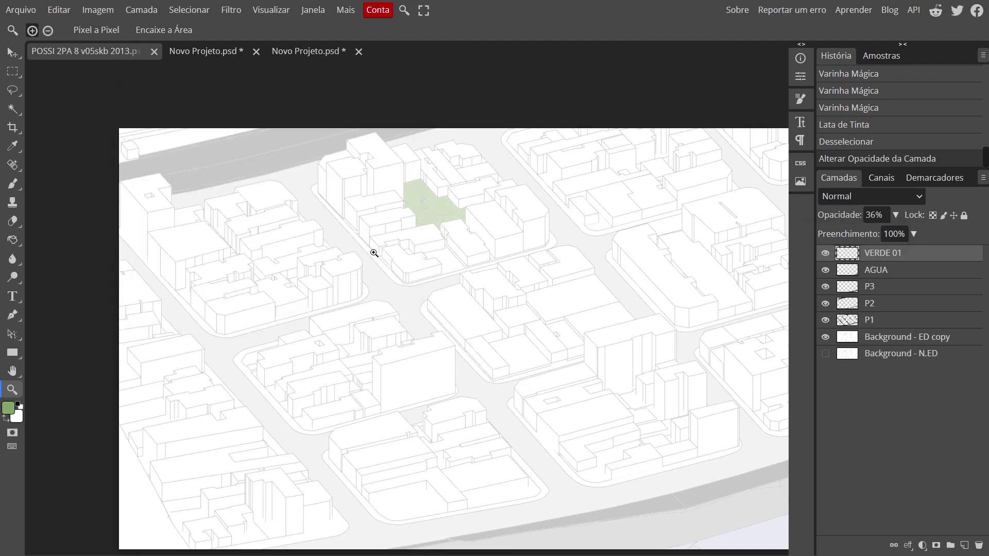
key(ctrl+z)
key(ctrl+z)
key(g)
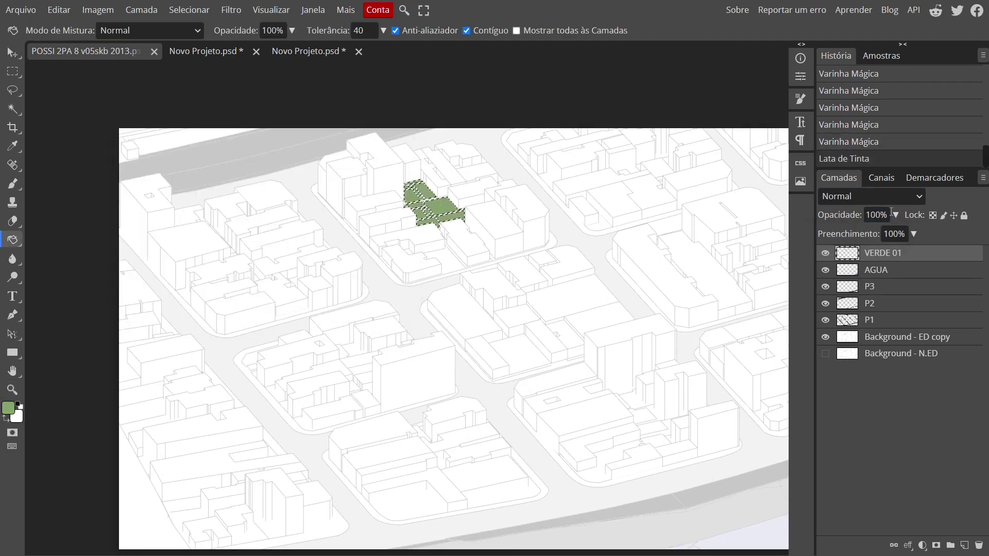
drag(882, 233, 875, 233)
scroll(423, 235, up, 5)
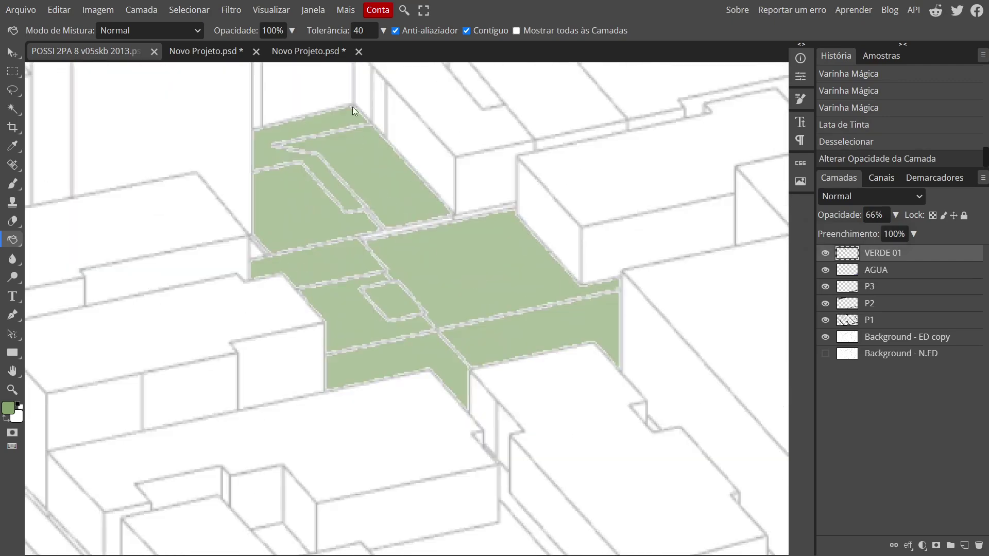
Outline the courtyard interior with the Polygonal Lasso and delete its path lines from Background - ED copy.
click(352, 107)
key(ctrl+z)
click(5, 95)
click(51, 106)
click(353, 106)
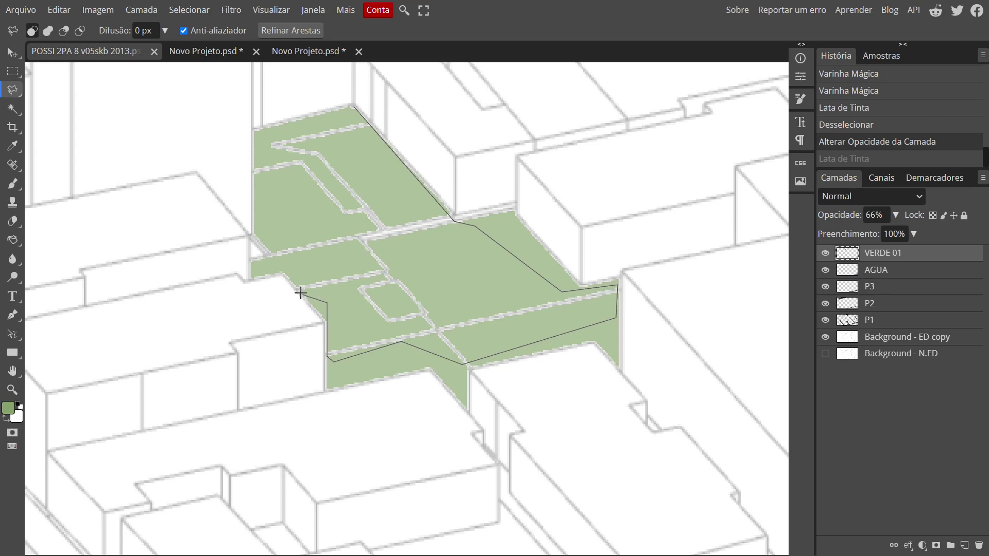
double_click(262, 137)
key(Delete)
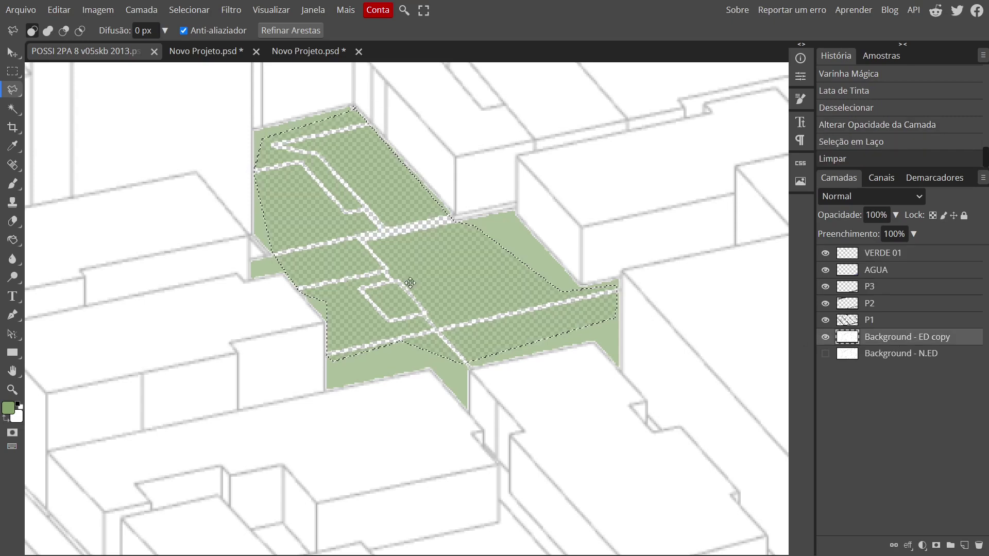
Fill the line gaps inside the selected courtyard with green on the VERDE 01 layer and deselect.
click(893, 252)
key(g)
click(397, 283)
key(ctrl+d)
key(z)
scroll(397, 282, down, 5)
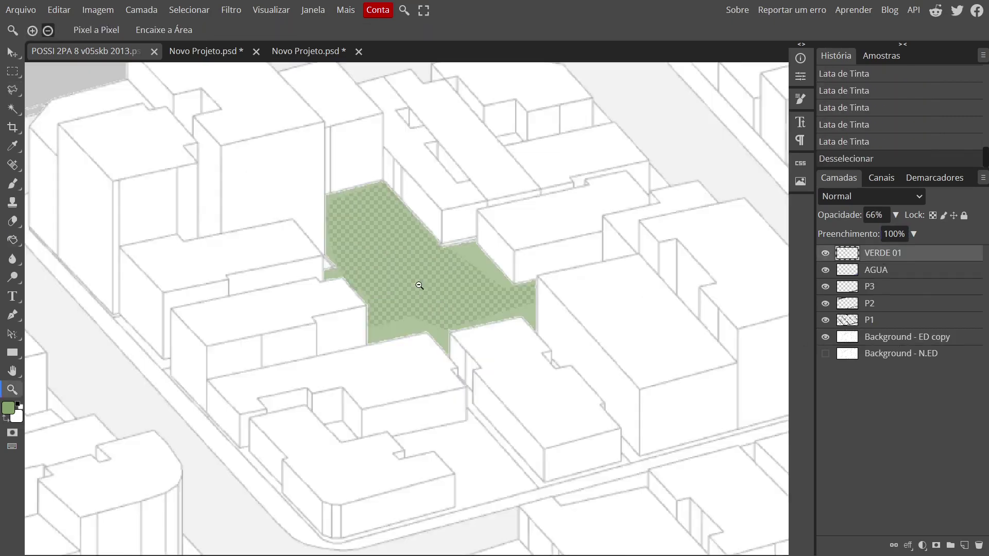
Add a new layer named COR DE FUNDO beneath all the other layers.
key(ctrl+shift+n)
drag(885, 281, 876, 370)
text(COR DE FUNDO)
key(Return)
Fill the COR DE FUNDO layer with white.
click(6, 412)
click(336, 281)
key(g)
click(412, 283)
key(ctrl+d)
Lower the VERDE 01 layer's opacity to 54% and return the editor to full-screen view.
key(z)
scroll(412, 283, up, 2)
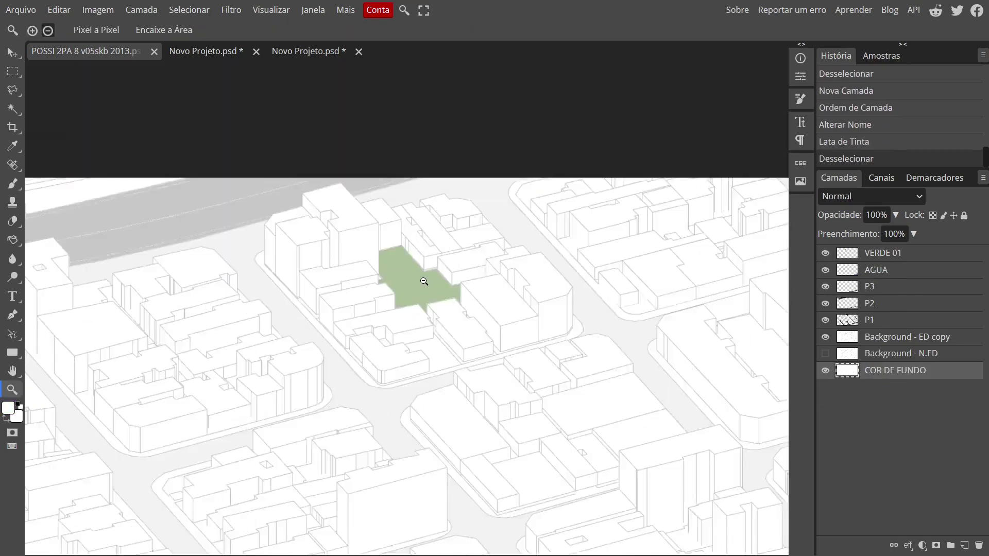
scroll(412, 283, down, 2)
scroll(412, 284, up, 2)
click(893, 253)
click(895, 215)
drag(898, 234, 855, 235)
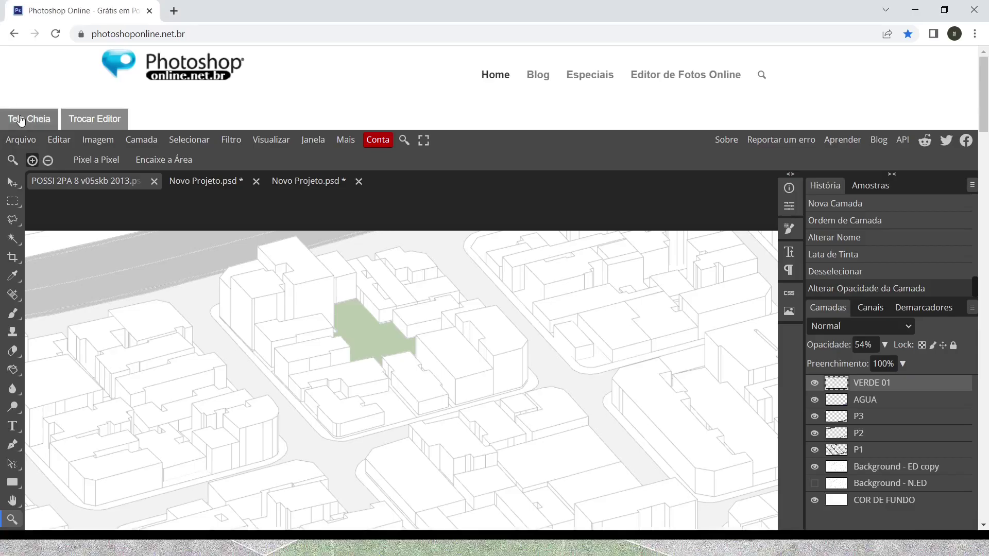
click(20, 121)
Add a new layer named TETO VERDE above VERDE 01.
scroll(412, 278, up, 4)
click(964, 545)
double_click(882, 252)
text(TETO VERDE)
key(Return)
Select several building roofs across the city blocks on Background - ED copy with the Magic Wand.
scroll(588, 342, down, 5)
scroll(432, 293, up, 1)
scroll(459, 367, up, 1)
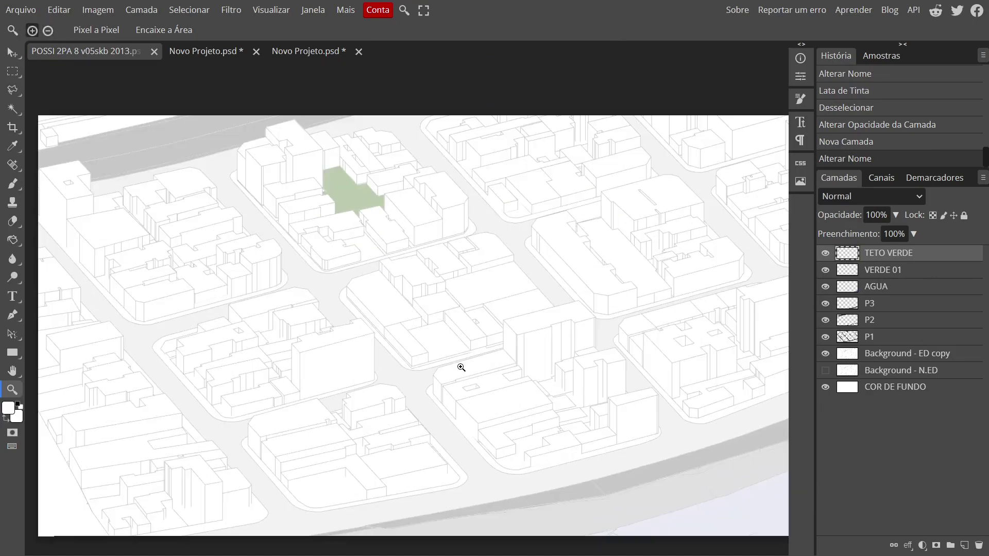
key(w)
click(907, 353)
click(666, 194)
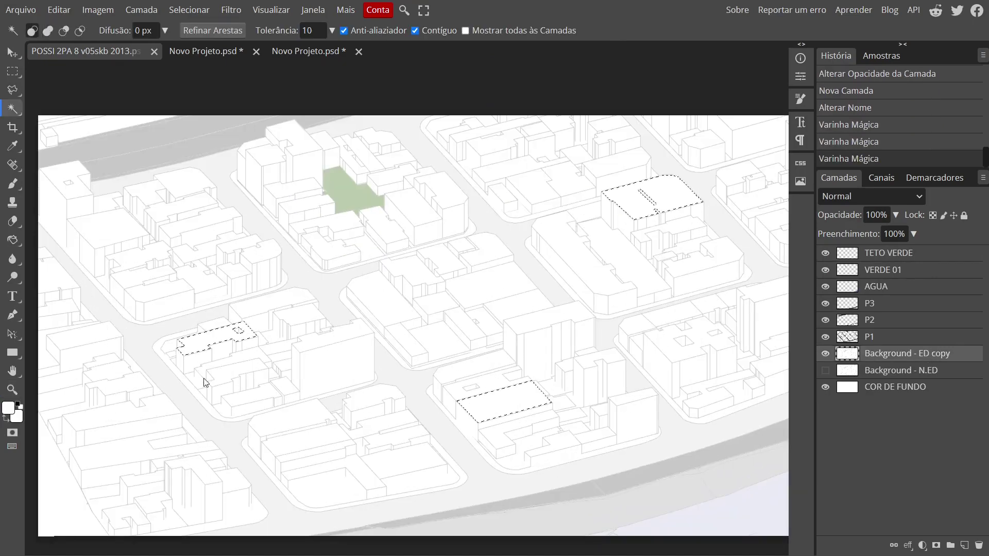
scroll(146, 377, up, 1)
click(498, 404)
scroll(539, 407, down, 3)
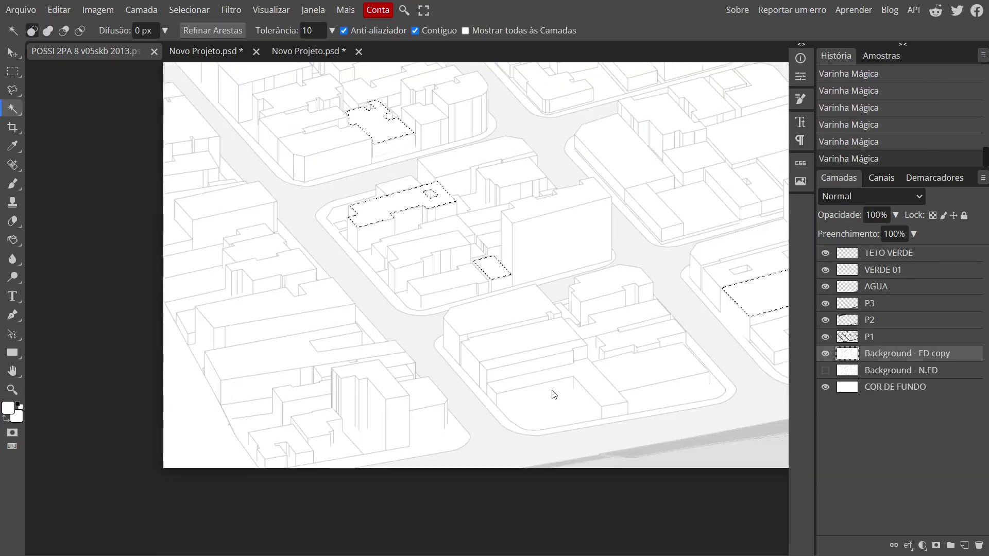
Rename the TETO VERDE layer as TETO VERDE 1.
key(z)
alt+click(415, 259)
double_click(891, 253)
text(1)
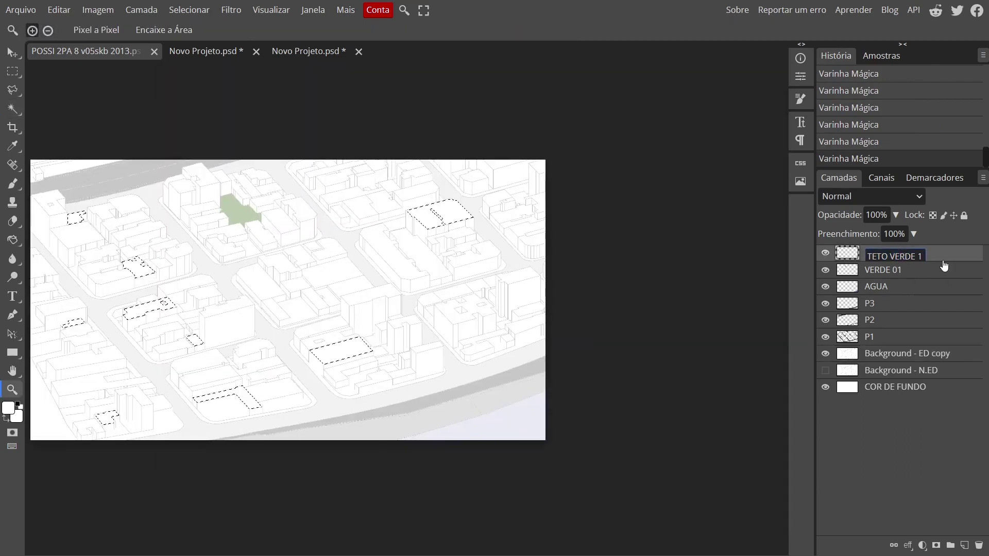
Fill the selected roofs with a light yellowish green on the TETO VERDE 1 layer and deselect.
click(8, 408)
click(210, 149)
click(265, 265)
drag(221, 149, 163, 154)
click(339, 284)
click(562, 157)
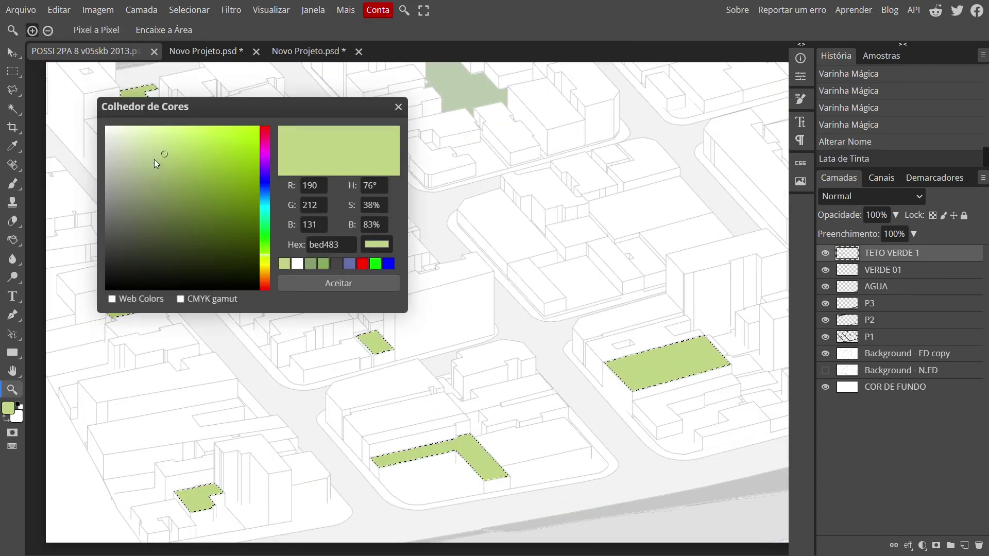
key(Return)
key(g)
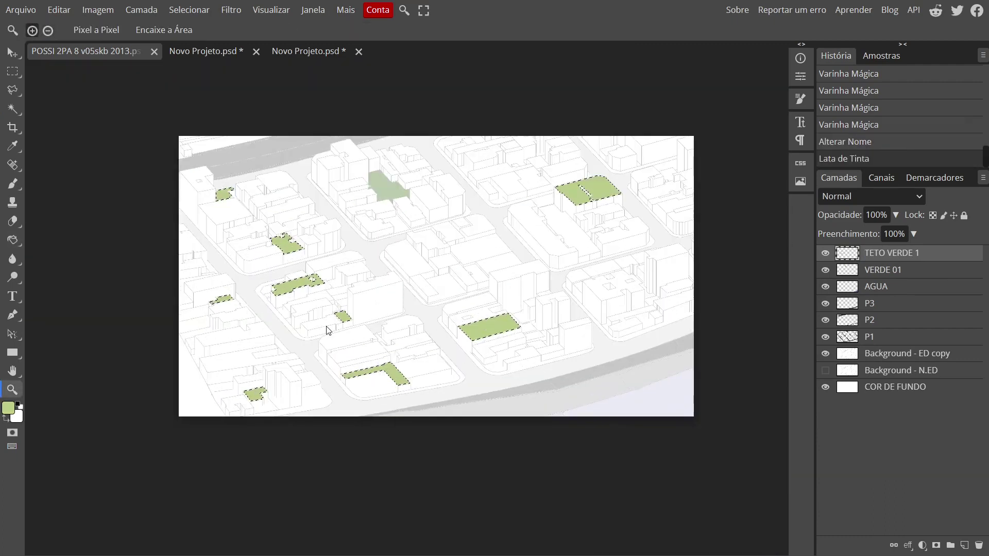
key(ctrl+d)
Add a new layer named TETO VERDE 2 and select a second set of roofs on Background - ED copy with the Magic Wand.
key(ctrl+shift+n)
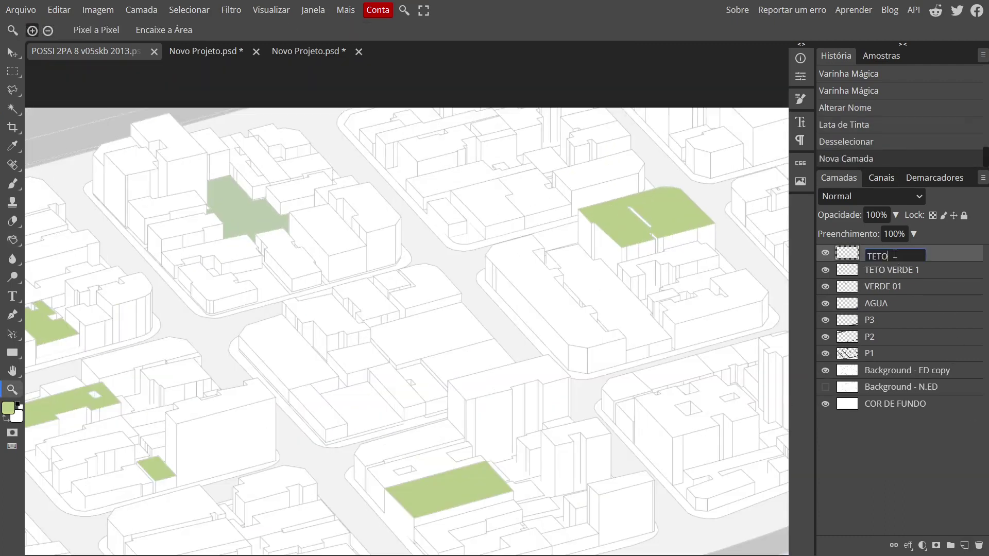
key(Return)
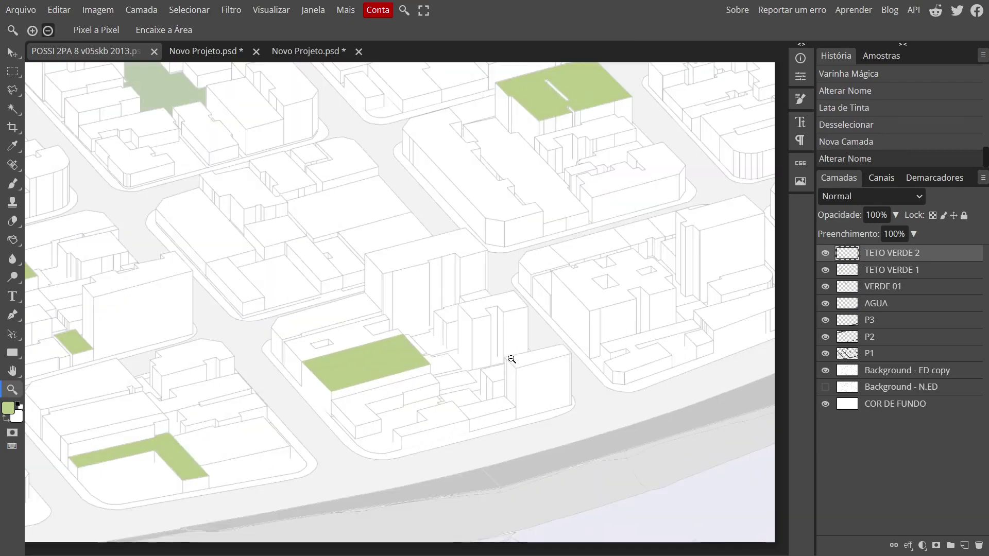
key(w)
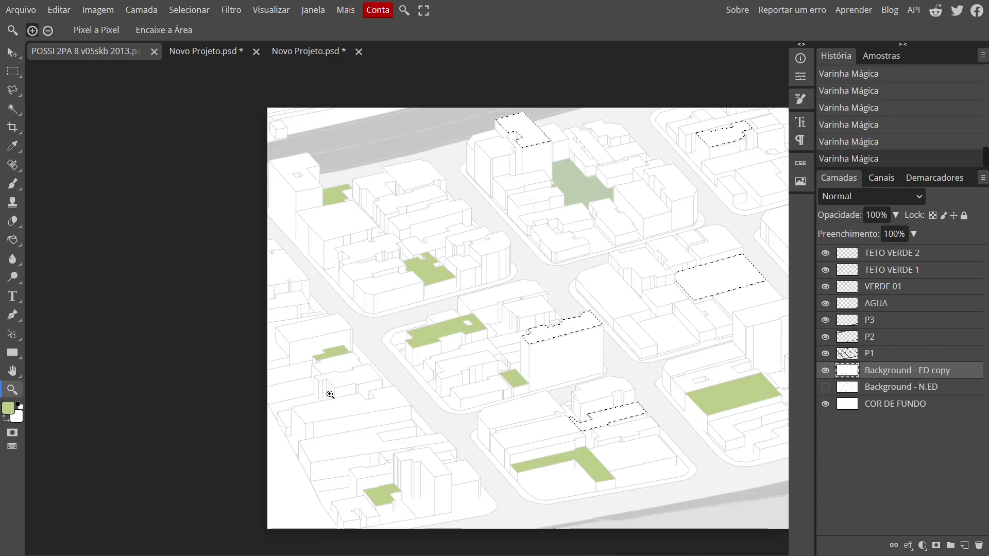
drag(655, 201, 525, 289)
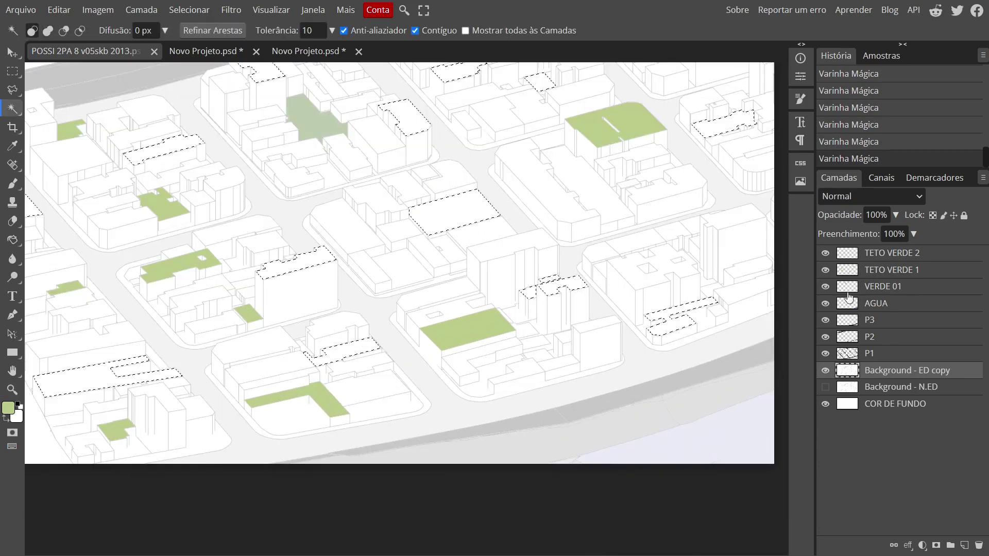
Fill the second set of roofs with a darker olive green on the TETO VERDE 2 layer and deselect.
click(891, 253)
click(8, 408)
click(156, 190)
click(317, 283)
key(g)
click(286, 274)
key(ctrl+d)
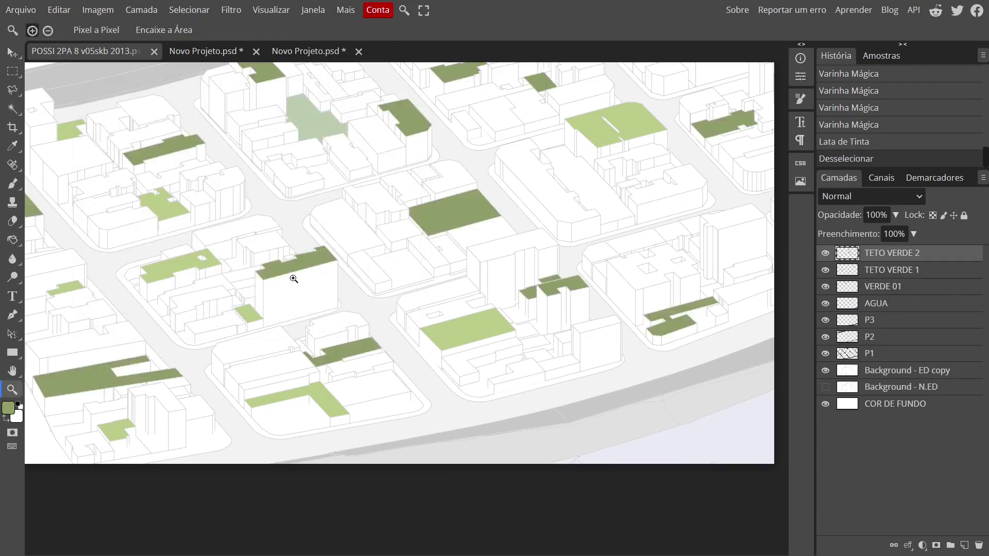
Lower the opacity of the TETO VERDE 2 and TETO VERDE 1 layers.
key(z)
alt+click(287, 274)
click(891, 270)
drag(895, 215, 845, 235)
Rename the VERDE 01 layer as PRAÇA 1 and lower its opacity to 31%.
double_click(884, 286)
text(PRAÇA 1)
key(Return)
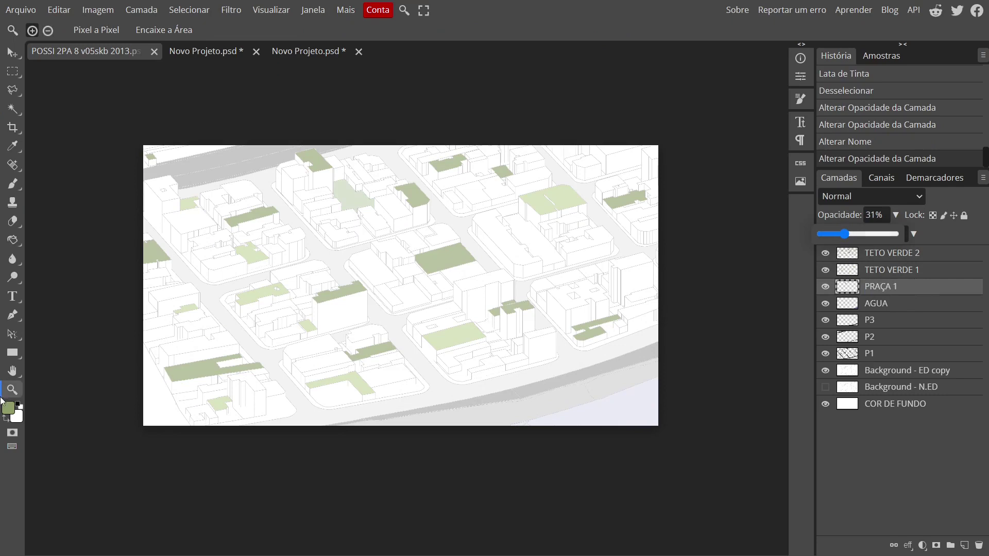
Select the open ground between the buildings at the drawing's left edge on Background - ED copy with the Magic Wand.
click(441, 274)
click(253, 351)
click(901, 370)
key(w)
click(270, 300)
key(ctrl+d)
click(264, 371)
shift+click(289, 331)
Trim the adjoining building walls out of the ground selection with the Polygonal Lasso.
key(l)
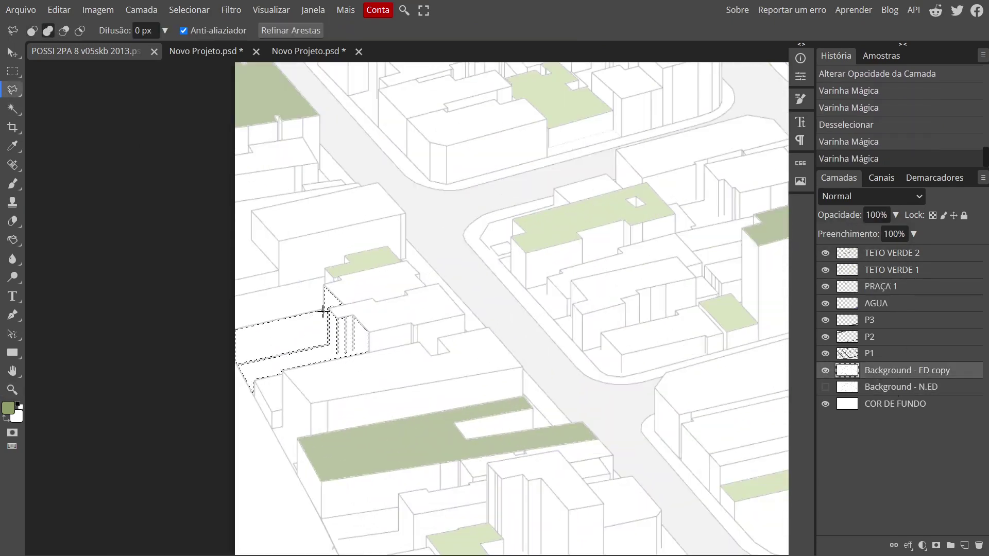
double_click(326, 307)
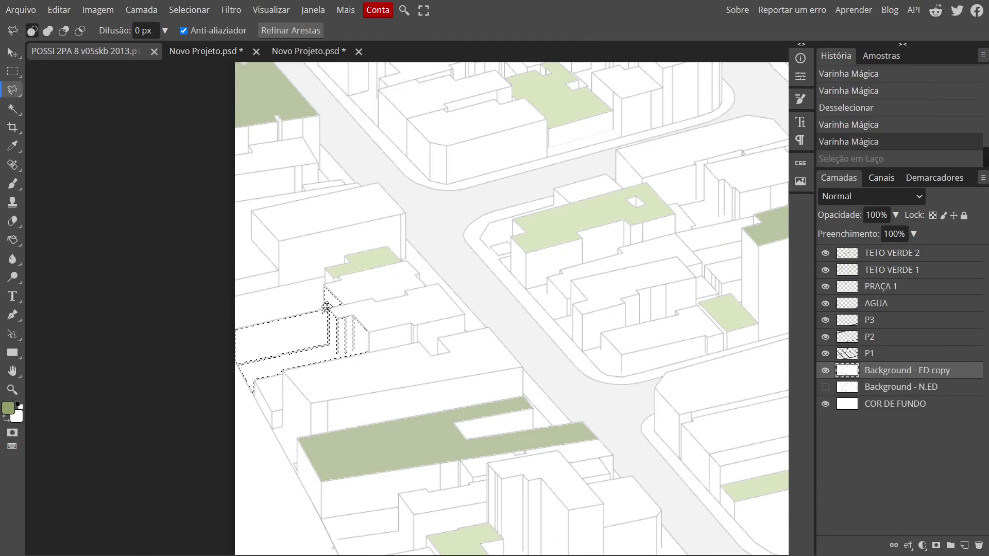
double_click(344, 250)
key(z)
alt+click(291, 373)
Raise the PRAÇA 1 layer's opacity to 100%.
click(881, 286)
click(896, 215)
drag(847, 233, 896, 234)
Fill the selected ground area with olive green 74844c on the PRAÇA 1 layer.
click(8, 408)
click(172, 209)
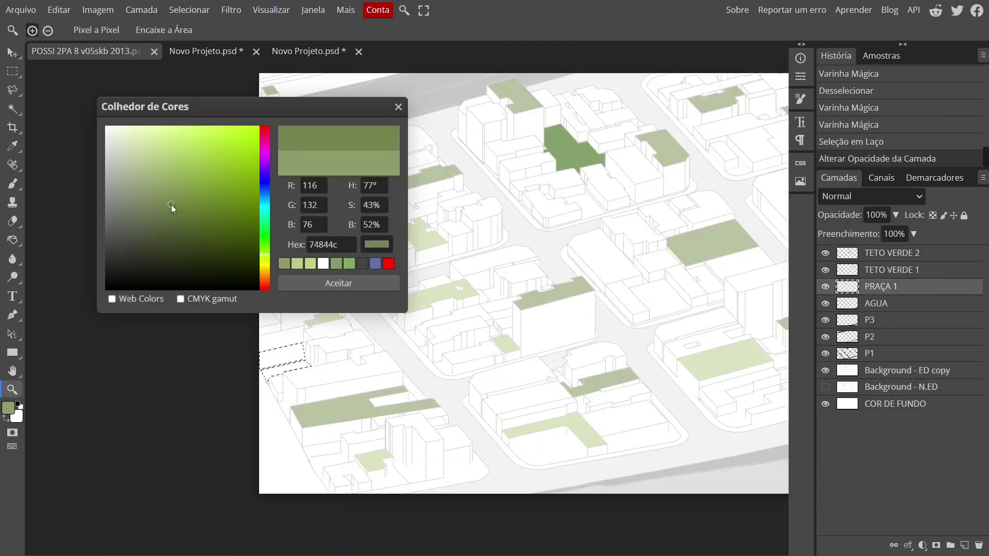
click(337, 282)
key(g)
click(572, 154)
click(573, 155)
click(281, 360)
Select the upper-middle block's green courtyard, recolour it with the same olive green and deselect.
key(w)
click(572, 155)
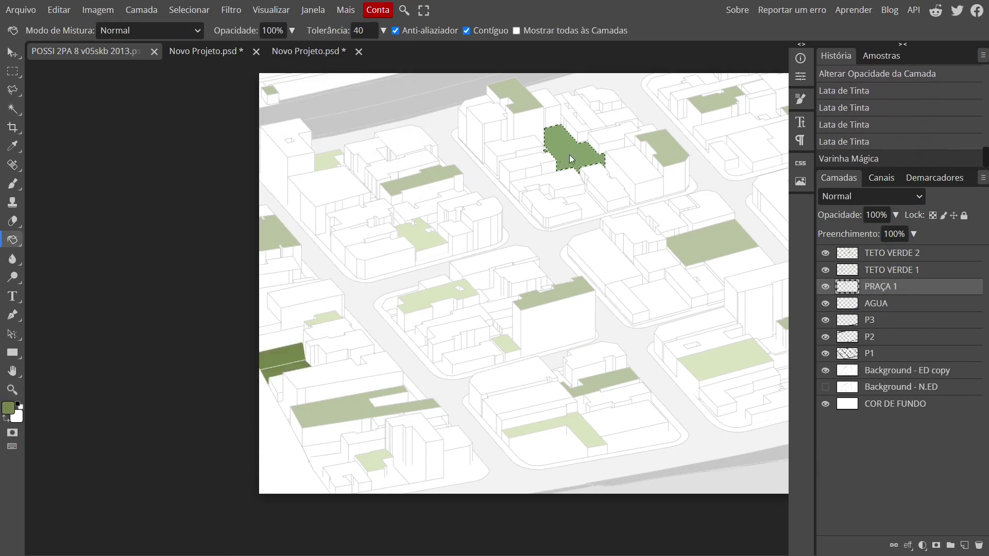
click(572, 154)
key(ctrl+d)
Lower the PRAÇA 1 layer's opacity to 33%.
key(z)
alt+click(383, 262)
click(896, 215)
drag(866, 236, 846, 234)
Select the four-sided courtyard in the central block on Background - ED copy with the Magic Wand.
alt+click(521, 380)
click(545, 343)
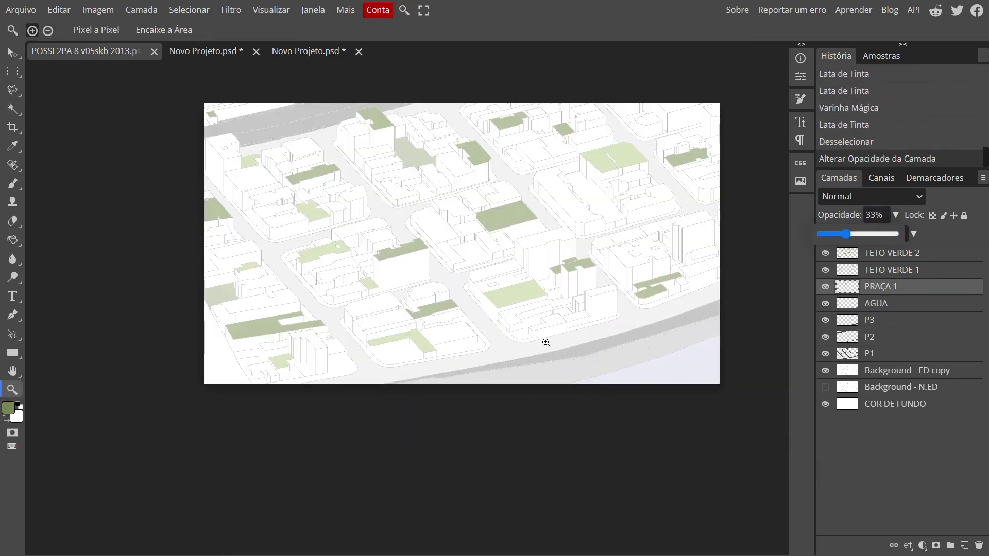
click(593, 305)
ctrl+click(541, 207)
key(w)
click(556, 207)
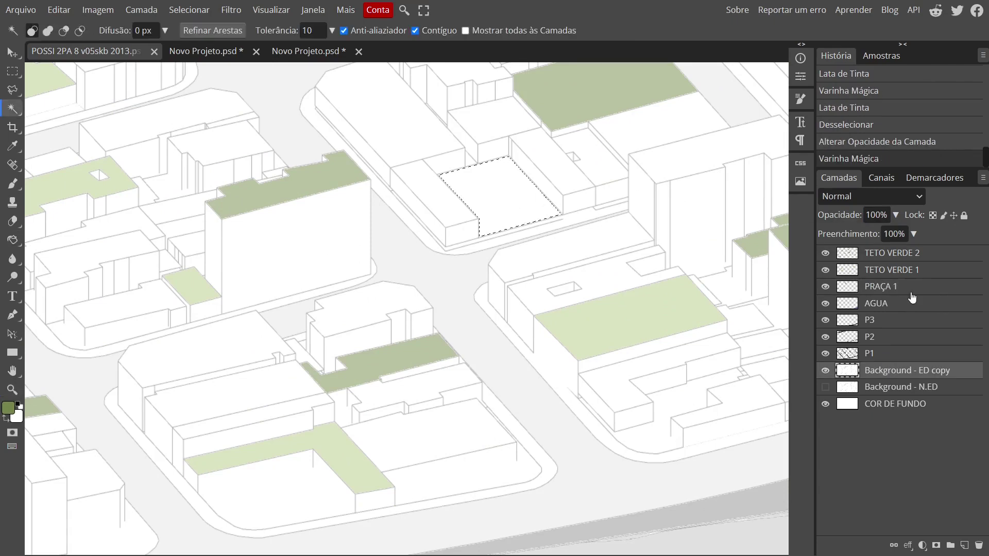
Fill the central block's selected courtyard with olive green on the PRAÇA 1 layer.
click(881, 287)
key(g)
click(509, 200)
Select further open ground areas between the buildings of the right-hand blocks on Background - ED copy with the Magic Wand.
scroll(606, 238, down, 3)
scroll(627, 212, up, 6)
ctrl+click(533, 287)
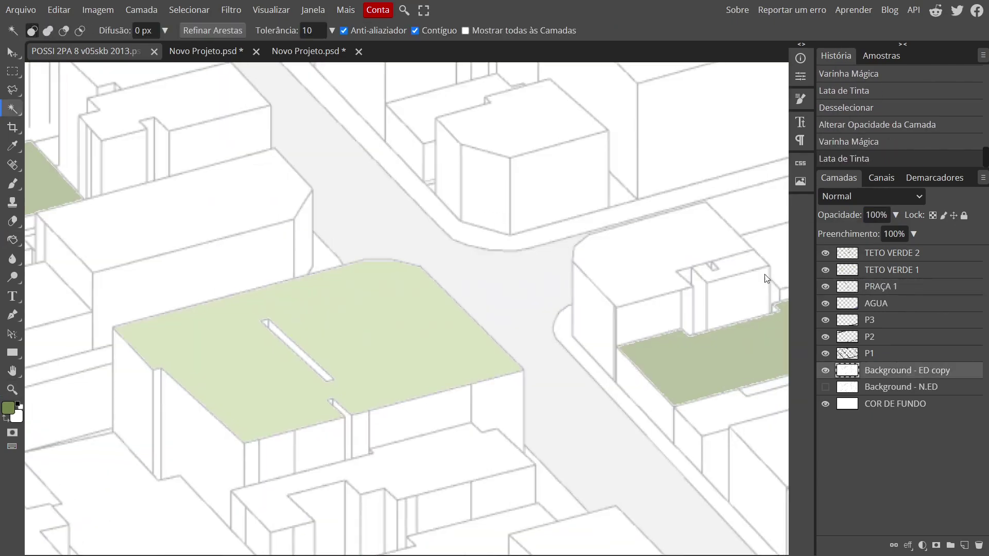
key(w)
click(532, 287)
key(z)
alt+click(555, 301)
click(559, 326)
key(w)
click(557, 328)
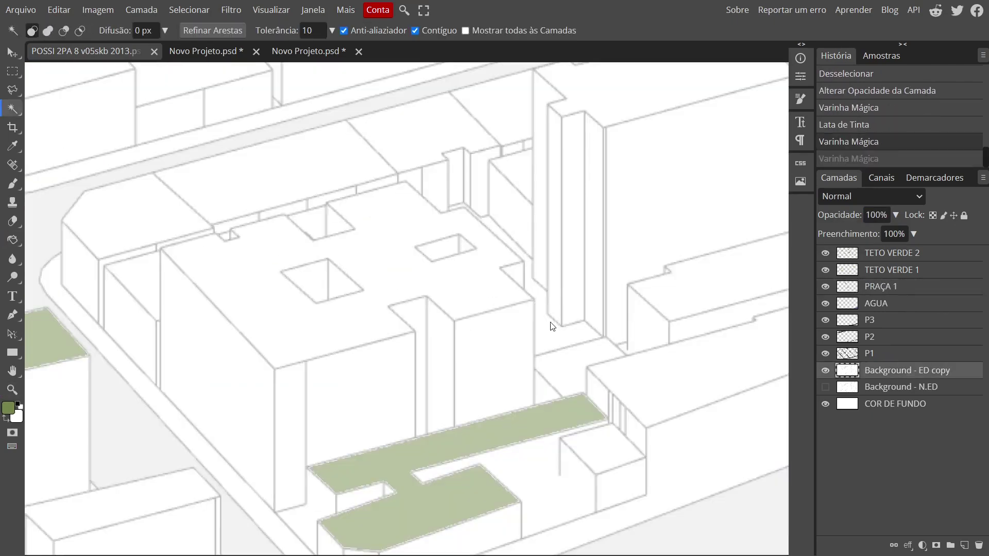
Add the open courtyard in the block left of the drawing's centre to the selection with the Polygonal Lasso.
key(z)
alt+click(525, 304)
scroll(294, 379, up, 5)
key(l)
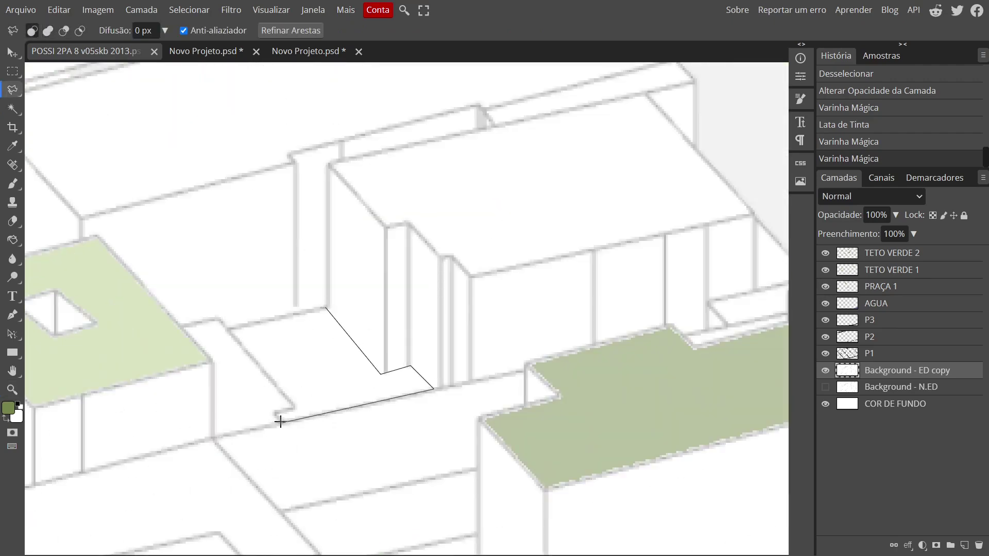
click(326, 309)
Try to fill the selected courtyard with olive green on Background - ED copy.
key(g)
click(321, 340)
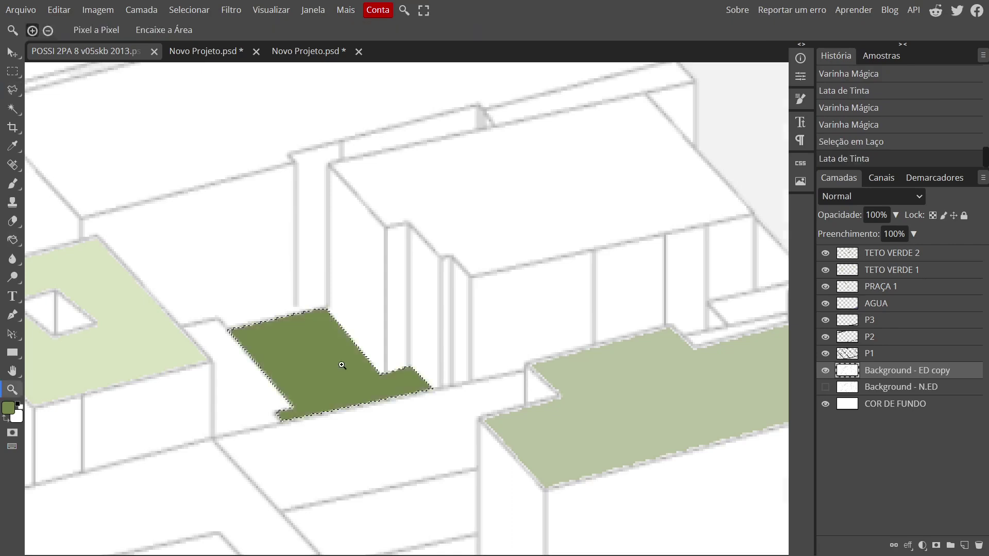
key(z)
alt+click(335, 343)
key(ctrl+z)
key(g)
click(369, 374)
key(ctrl+z)
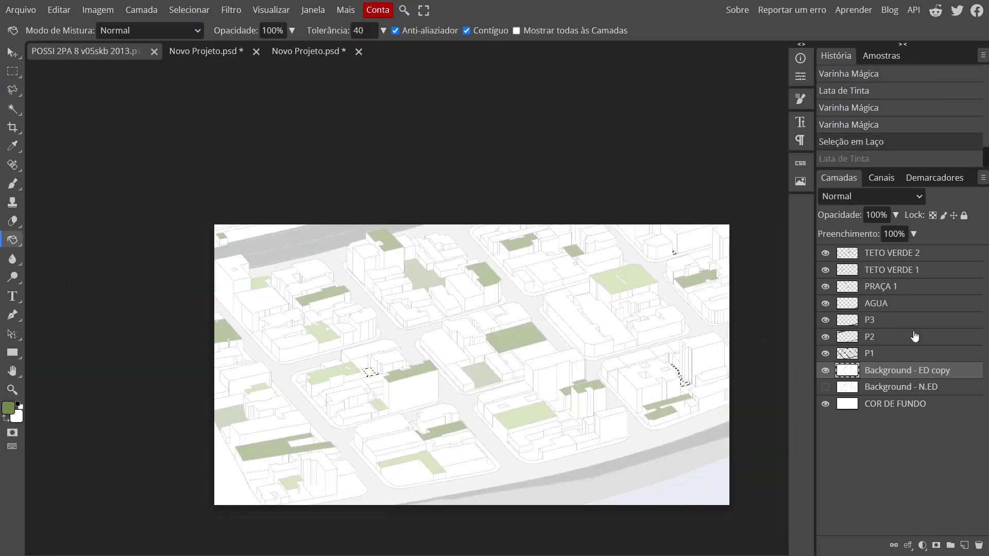
Fill the selected courtyards with olive green on the PRAÇA 1 layer and clear the selection.
ctrl+click(394, 361)
click(370, 374)
key(ctrl+d)
key(z)
alt+click(399, 382)
Save the coloured drawing as a PSD file.
click(20, 10)
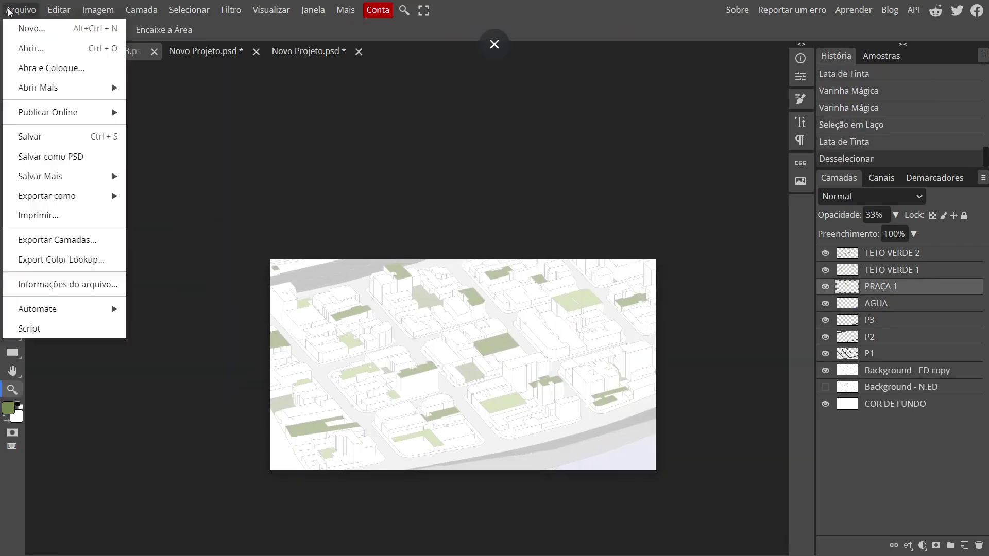
click(91, 157)
double_click(186, 94)
click(536, 276)
click(977, 537)
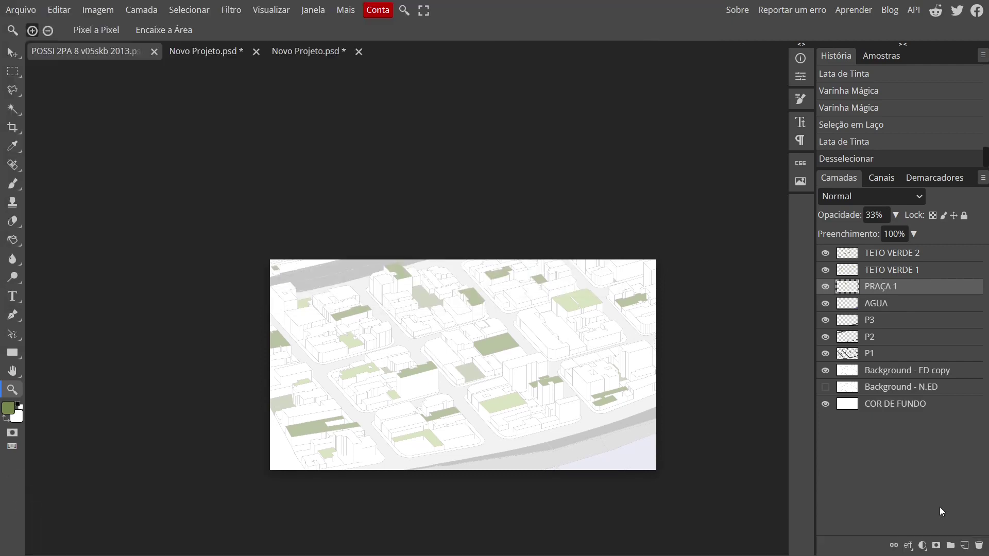
Group the colour layers from P1 up to TETO VERDE 2 and name the group PISOS.
shift+click(891, 253)
key(ctrl+g)
double_click(875, 253)
text(PISOS)
key(Return)
Copy the palm trees from Novo Projeto.psd with a rectangular selection and paste them onto a new layer in the city drawing.
click(188, 51)
key(v)
key(m)
drag(264, 164, 653, 397)
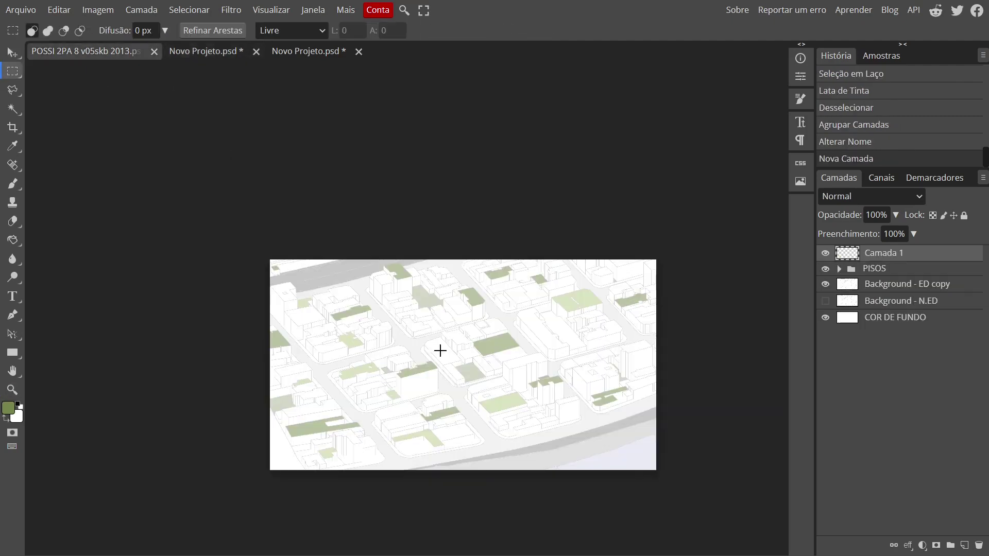
key(ctrl+v)
Scale the pasted palms down to about 115 by 68 px with Free Transform.
scroll(524, 452, up, 2)
key(ctrl+t)
drag(558, 206, 343, 307)
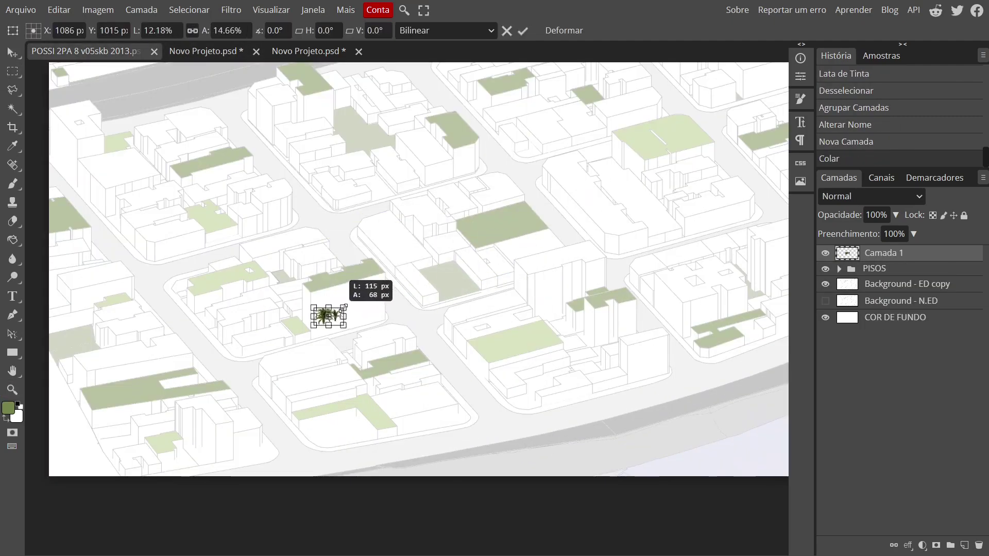
key(Return)
Move the palms onto the street-side end of the dark green roof in the lower central block and adjust their size.
key(z)
scroll(298, 371, up, 5)
drag(379, 172, 530, 329)
scroll(373, 340, down, 5)
scroll(374, 340, up, 5)
key(ctrl+t)
drag(347, 236, 435, 259)
key(Return)
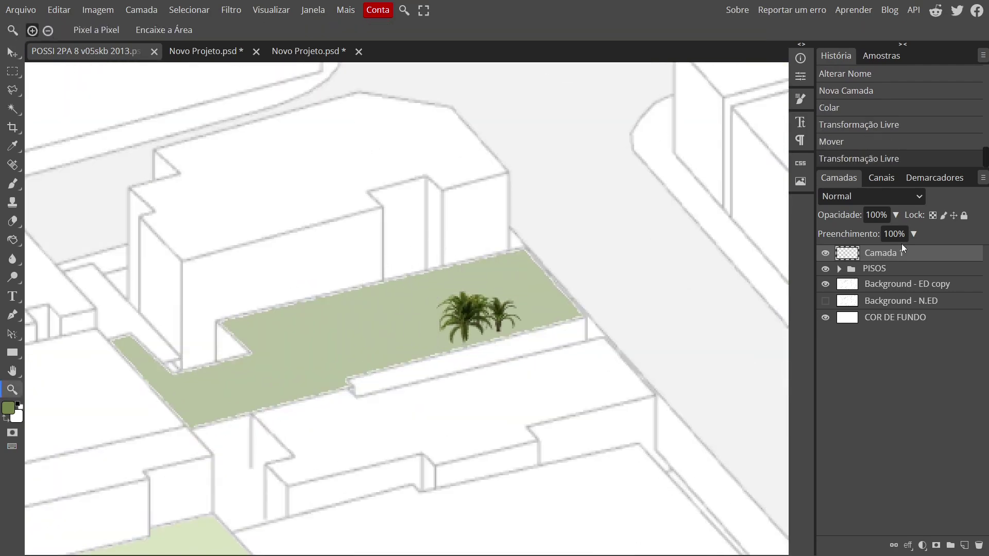
Lower the palm layer's opacity to 38%.
drag(895, 215, 860, 230)
scroll(453, 376, down, 5)
scroll(453, 376, up, 5)
Select the palms with the rectangular marquee and duplicate them along the same roof and onto green areas of the neighbouring left-hand blocks.
key(m)
mouse_move(503, 309)
mouse_down()
mouse_move(595, 370)
mouse_move(464, 363)
mouse_move(381, 386)
mouse_up()
key(v)
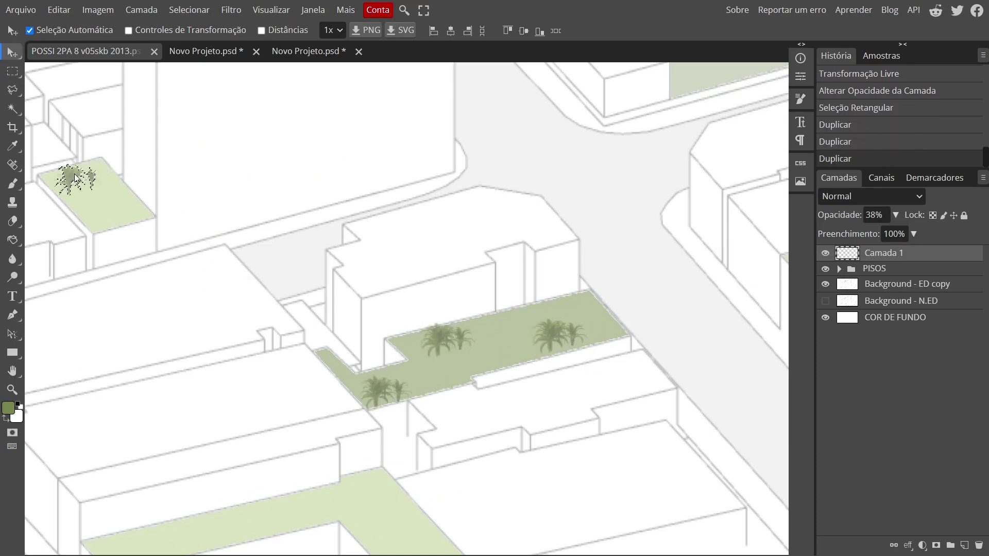
scroll(75, 178, down, 5)
drag(156, 369, 144, 358)
key(ctrl+z)
scroll(143, 358, up, 5)
scroll(177, 349, down, 5)
key(ctrl+d)
click(878, 252)
Duplicate a selected palm pair across the large dark green roof at lower left and the light green areas of the blocks above.
scroll(243, 314, up, 10)
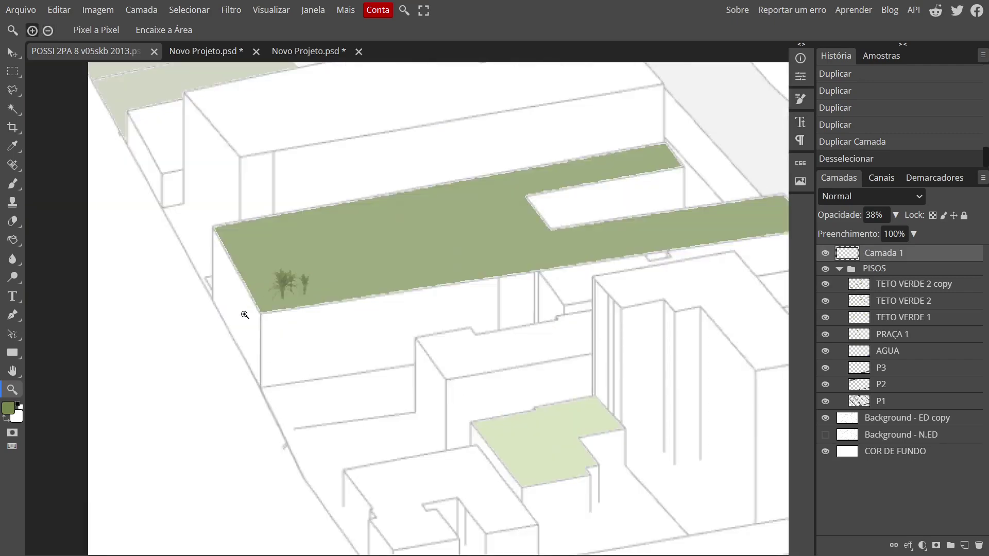
key(m)
drag(397, 250, 546, 353)
key(z)
scroll(477, 352, down, 8)
key(v)
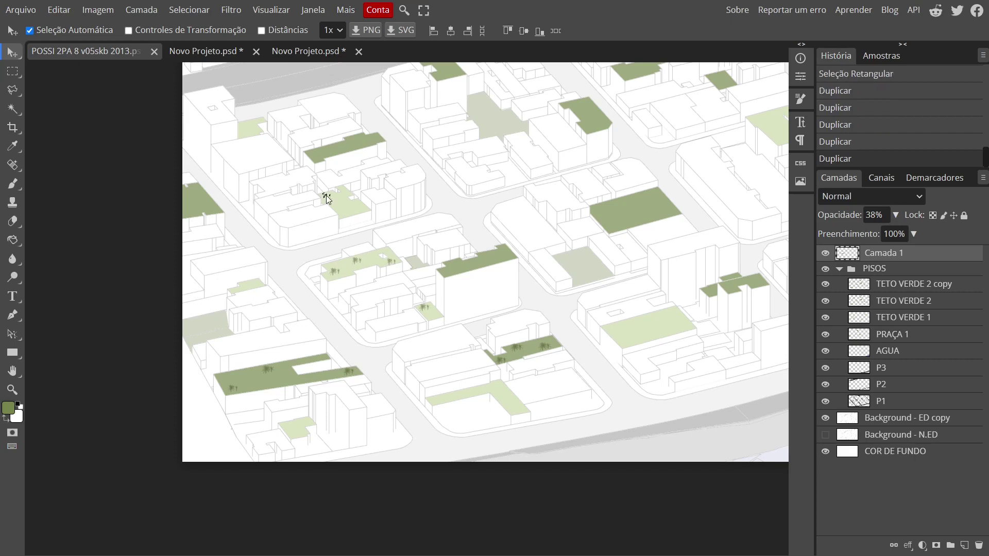
Delete the unneeded duplicate of the palm layer, Camada 1 copy.
alt+click(343, 201)
key(ctrl+d)
key(z)
scroll(359, 251, up, 3)
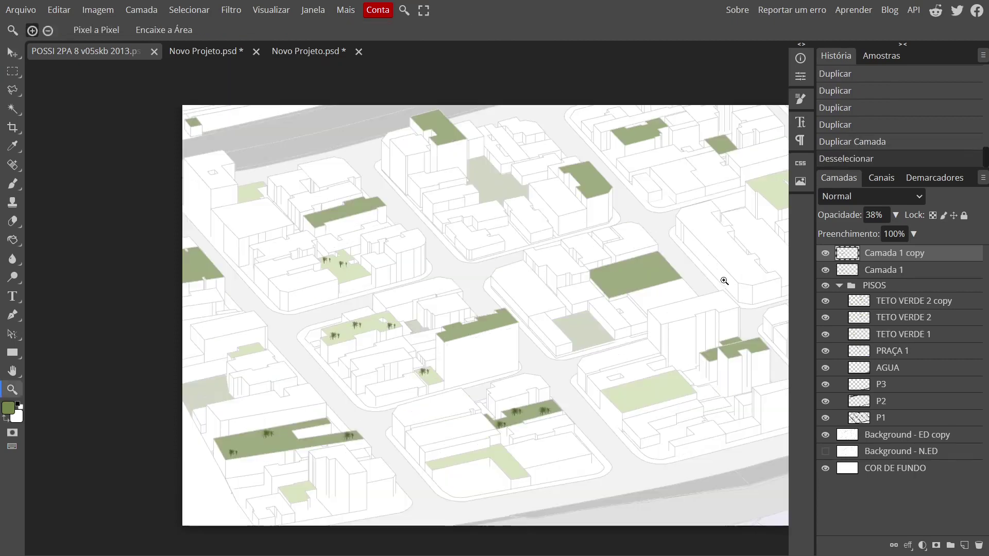
drag(950, 479, 978, 545)
scroll(404, 293, down, 4)
scroll(406, 283, up, 8)
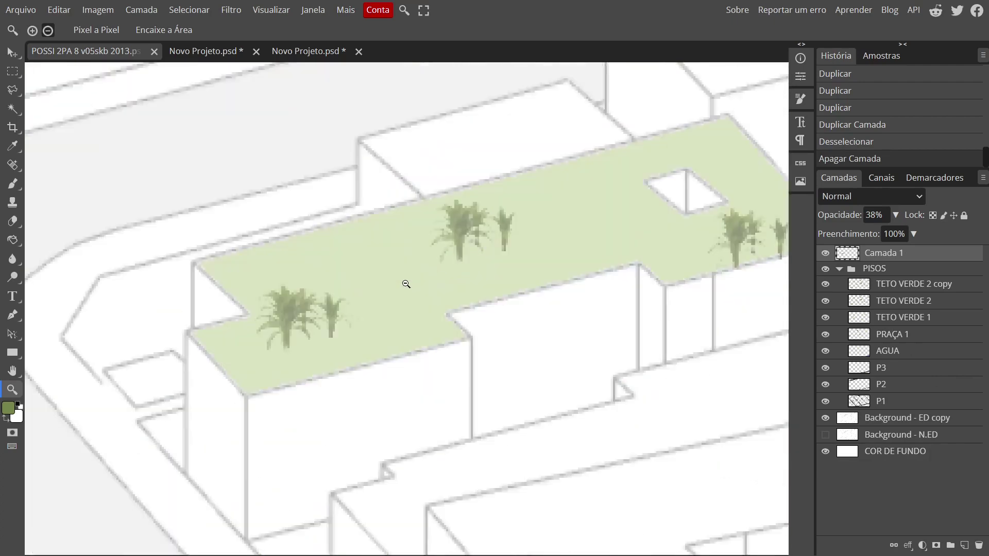
Clear the palms from the light green courtyard in the upper-left block using a rectangular selection.
scroll(403, 278, down, 2)
key(l)
key(m)
drag(325, 110, 438, 168)
key(Delete)
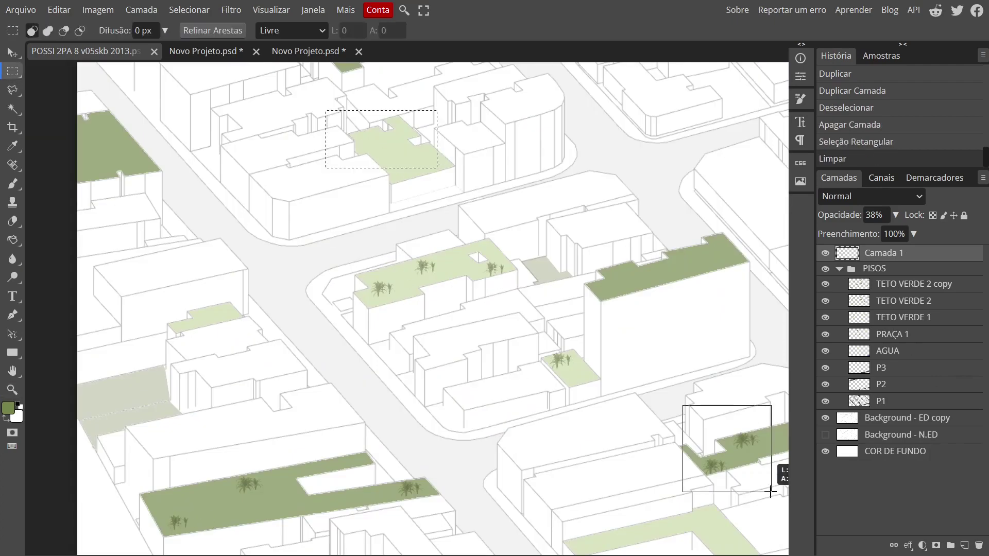
Duplicate the two palm pairs from the lower central roof onto the dark green roof at the drawing's left edge.
drag(765, 484, 765, 483)
key(v)
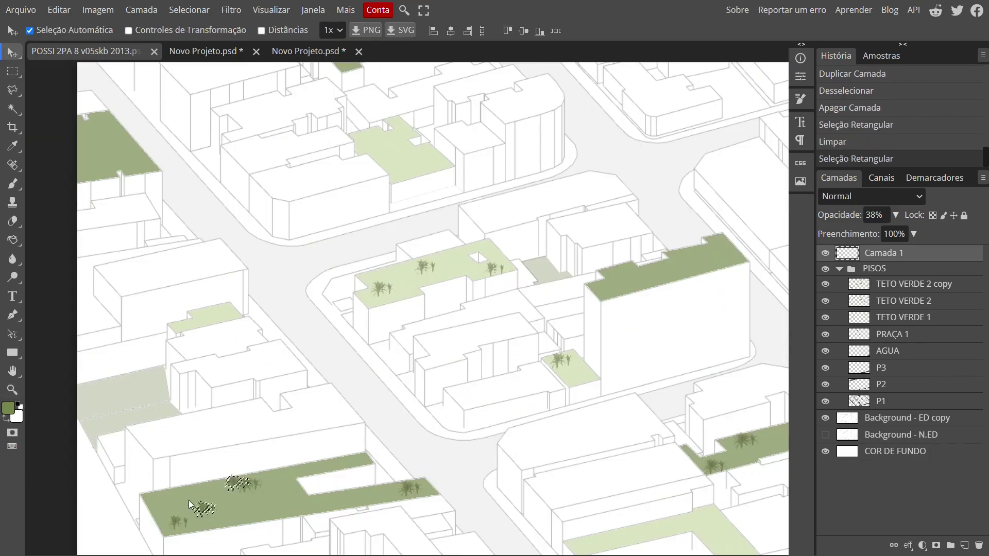
drag(84, 171, 84, 171)
scroll(287, 260, down, 3)
scroll(592, 420, up, 5)
Duplicate one palm pair from the lower central roof onto the small light green area in the upper-left block.
key(m)
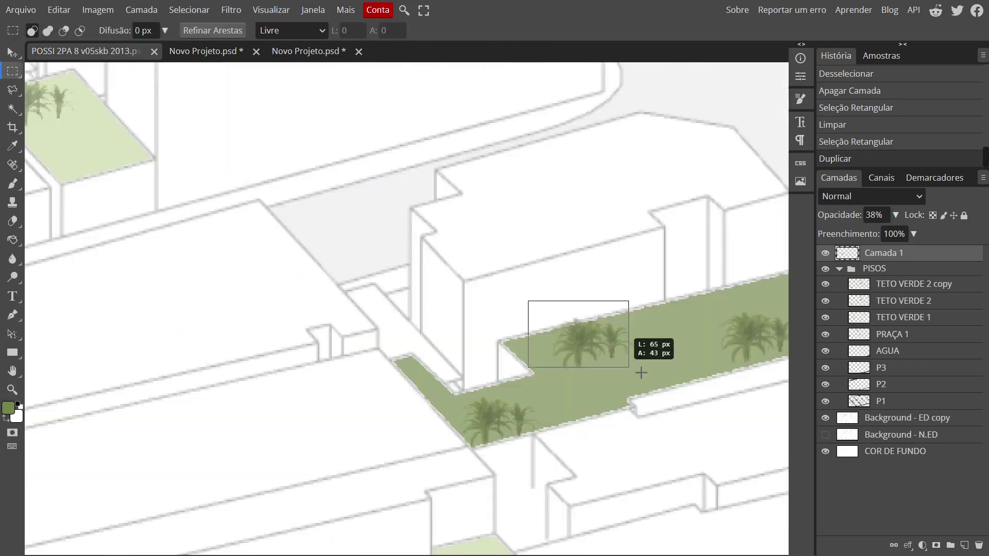
drag(499, 339, 598, 404)
scroll(398, 381, down, 3)
key(v)
scroll(398, 381, up, 3)
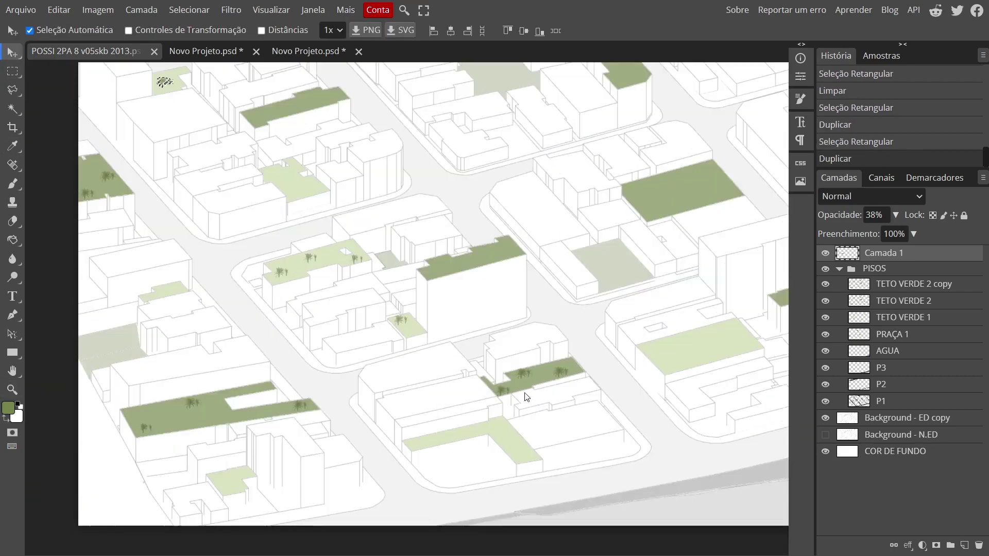
Duplicate two palm pairs from the lower central roof into the upper-left block's light green courtyard and clear the selection.
key(m)
drag(510, 392, 612, 354)
key(v)
drag(546, 373, 302, 199)
key(ctrl+d)
Rename the palm layer VEG 1 and create a new layer above it.
key(z)
alt+click(334, 283)
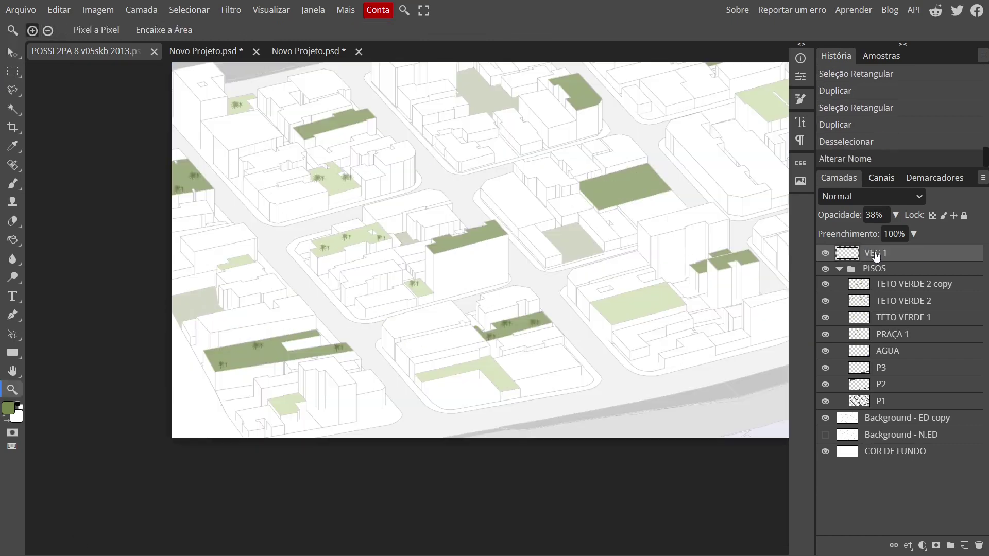
key(Return)
key(ctrl+shift+n)
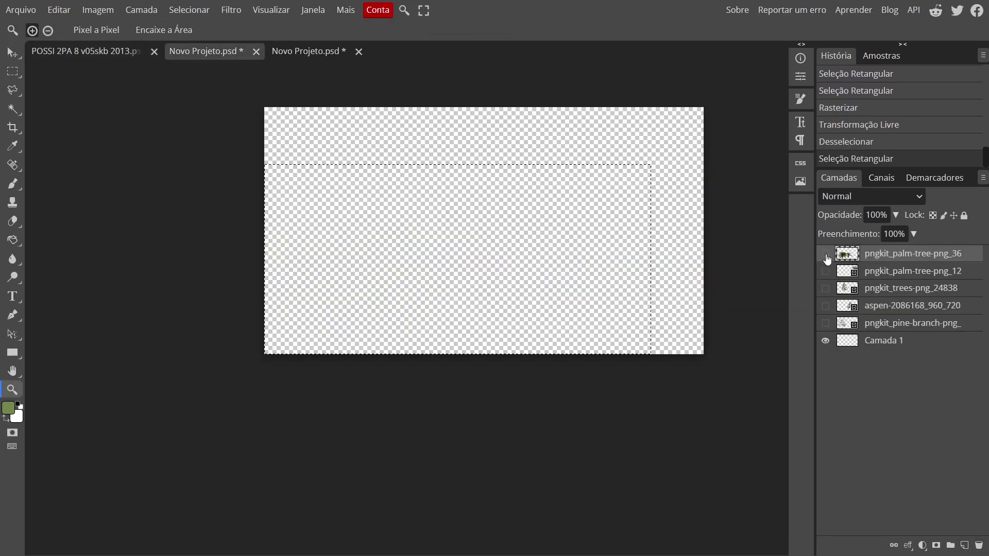
In Novo Projeto.psd, show pngkit_palm-tree-png_12, copy the tree with a rectangular selection, and paste it into the city drawing.
click(826, 271)
key(v)
drag(635, 181, 521, 185)
key(m)
key(ctrl+c)
click(85, 51)
key(ctrl+v)
Rename the layer with the newly pasted palm VEG 2.
double_click(875, 253)
text(VEG 2)
key(Return)
Scale the VEG 2 palm down and place it on the grey-green square in the central block.
key(v)
drag(564, 255, 534, 253)
key(ctrl+t)
scroll(567, 155, up, 1)
key(Return)
click(569, 260)
Lower the VEG 2 layer's opacity and apply a Hue/Saturation adjustment to its palm.
drag(895, 215, 840, 236)
click(96, 10)
mouse_move(129, 53)
click(330, 154)
click(347, 135)
Apply Auto Tone to the VEG 2 palm and set the layer's opacity to 42%.
drag(895, 215, 863, 241)
click(97, 10)
click(118, 75)
key(4)
key(2)
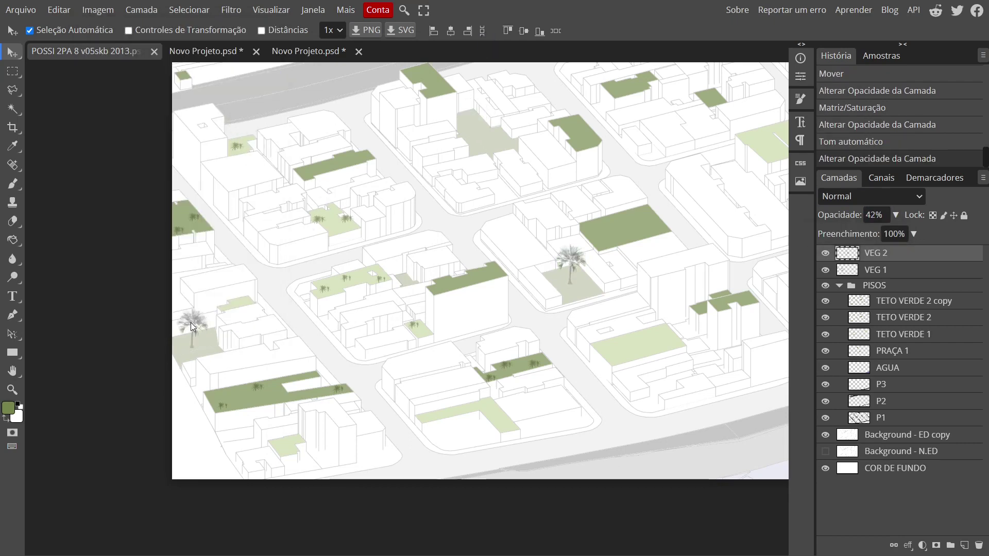
Duplicate the VEG 2 palm onto the square at the drawing's left edge and onto the right-hand block.
drag(191, 326, 198, 336)
scroll(198, 335, down, 2)
scroll(203, 344, up, 1)
drag(664, 315, 666, 312)
Resize the right-hand palm copy with Free Transform and position it over the block's narrow courtyard.
key(ctrl+t)
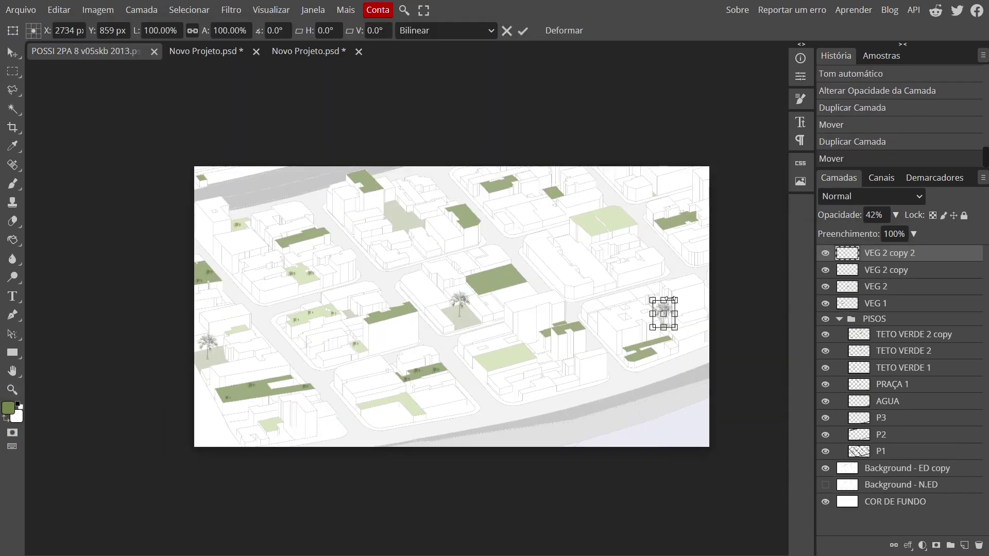
key(Return)
scroll(711, 349, up, 5)
drag(408, 158, 434, 147)
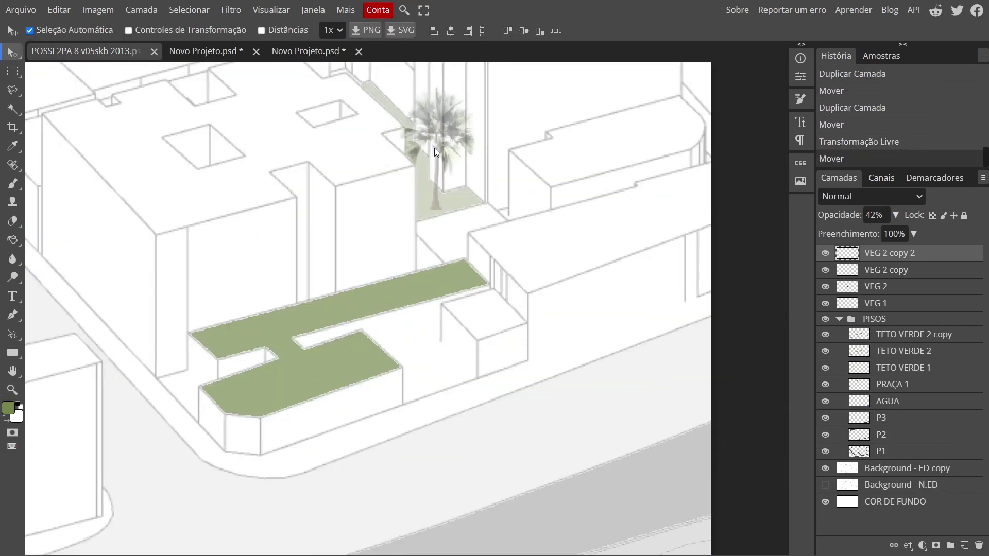
In Novo Projeto.psd, hide the palm, show pngkit_trees-png_24838, reposition the tree and enclose it in a rectangular selection for copying.
key(z)
scroll(479, 324, down, 5)
scroll(479, 324, up, 3)
click(206, 51)
click(825, 271)
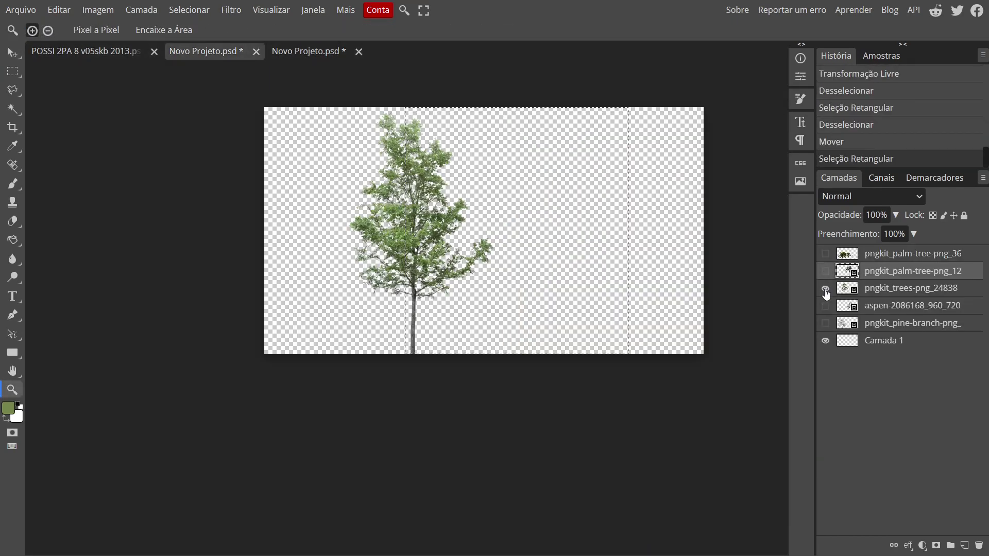
click(898, 288)
key(v)
drag(402, 241, 438, 227)
key(m)
drag(364, 101, 530, 358)
Create a layer named VEG 3 in the city drawing and paste the copied tree onto it.
click(120, 47)
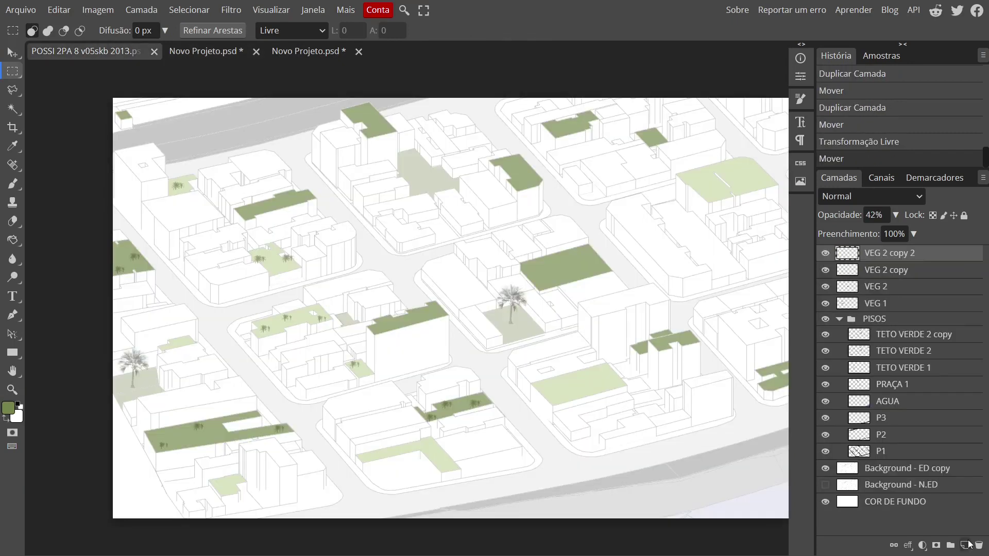
click(964, 545)
double_click(886, 253)
text(VEG 3)
key(Return)
key(ctrl+v)
Scale the VEG 3 tree down and place it on the grey-green square in the upper central block.
key(v)
drag(499, 309, 352, 231)
key(ctrl+t)
drag(408, 137, 376, 240)
key(Return)
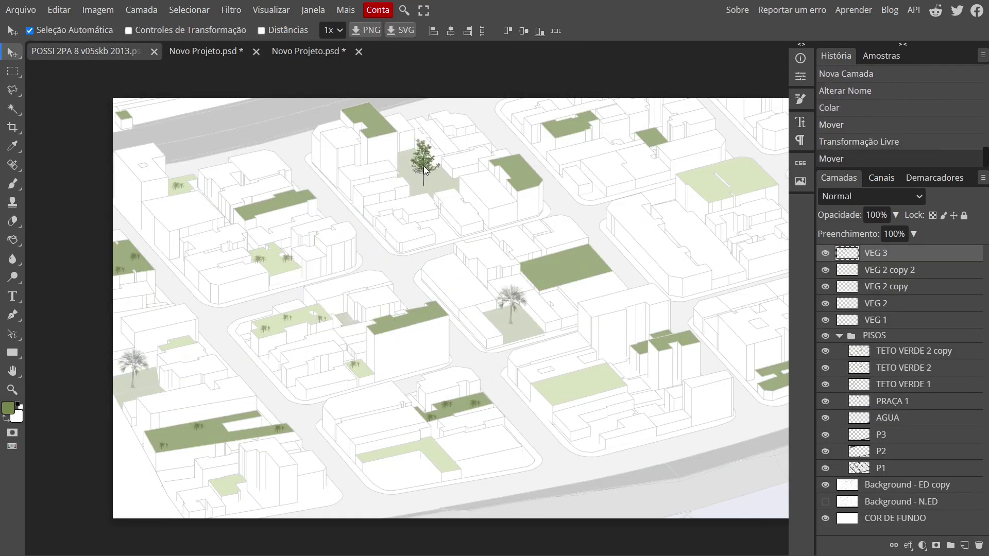
key(ctrl+t)
drag(441, 138, 429, 157)
key(Return)
Apply Auto Tone to the VEG 3 tree and lower the layer's opacity to 49%.
key(shift+ctrl+l)
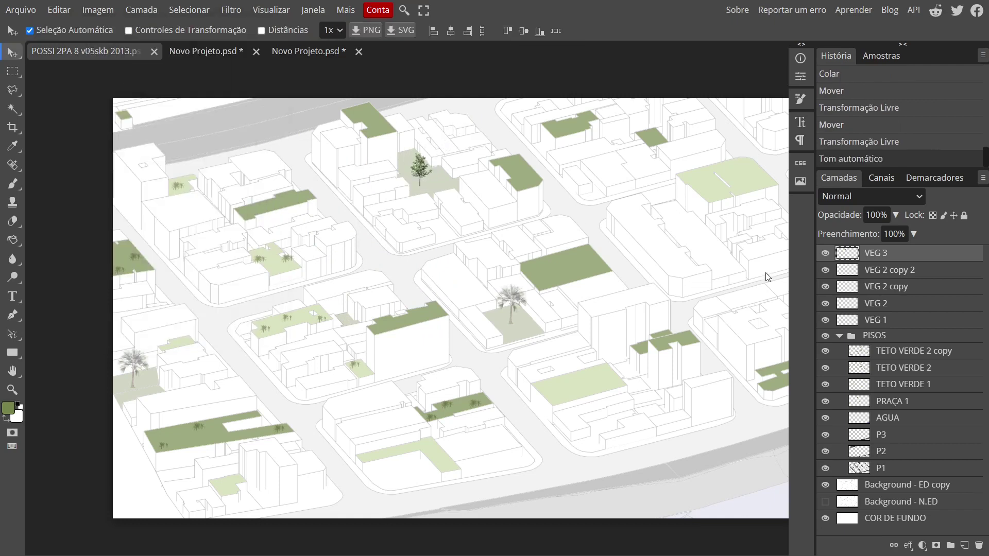
drag(895, 215, 861, 235)
Duplicate the VEG 3 tree beside itself, onto the small dark green roof in the upper-right block and onto the grey patch in the left-central block.
key(ctrl+j)
drag(419, 172, 652, 128)
key(ctrl+t)
key(Return)
key(ctrl+j)
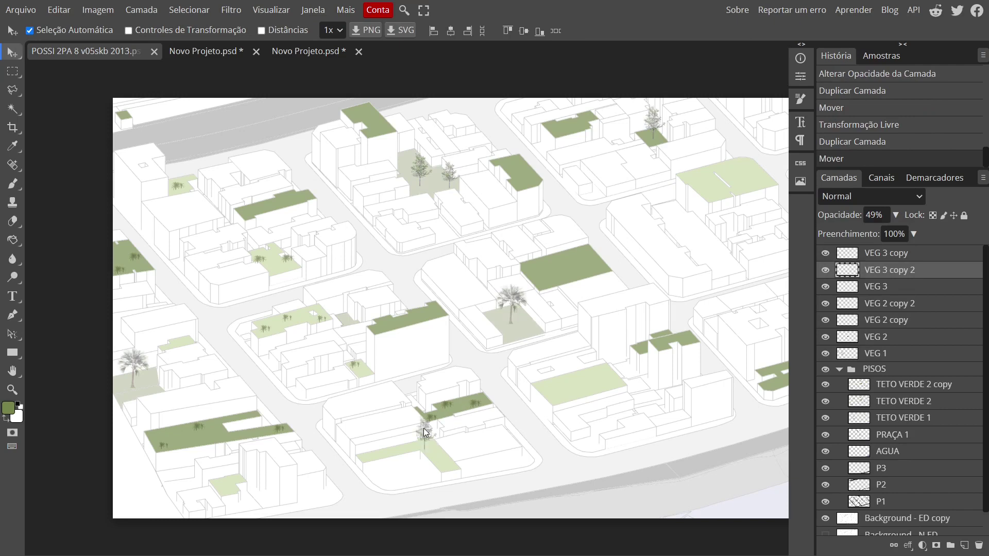
drag(362, 355, 345, 306)
key(z)
click(557, 320)
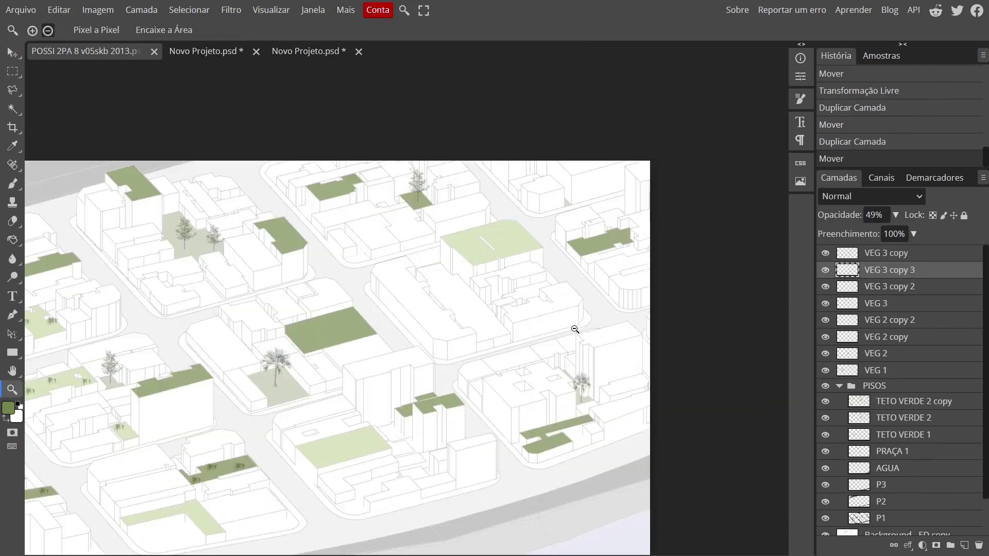
alt+click(255, 382)
Show the aspen instead of the previous tree in Novo Projeto.psd and create a layer named VEG 4 in the city drawing.
click(209, 52)
key(m)
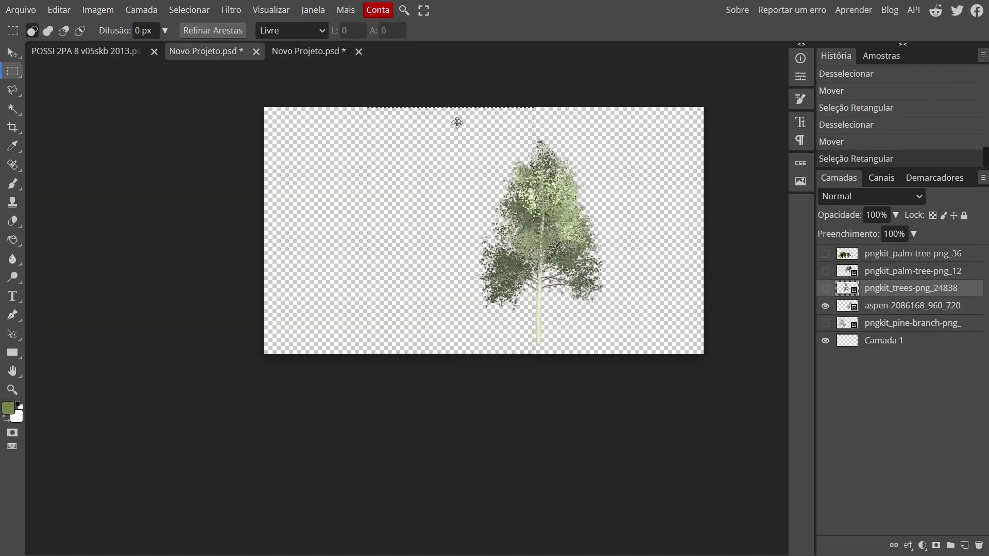
key(ctrl+shift+Tab)
text(4)
key(Return)
key(ctrl+v)
key(ctrl+z)
In Novo Projeto.psd, select the aspen-2086168_960_720 layer, enclose the tree in a rectangular selection and copy it.
key(ctrl+Tab)
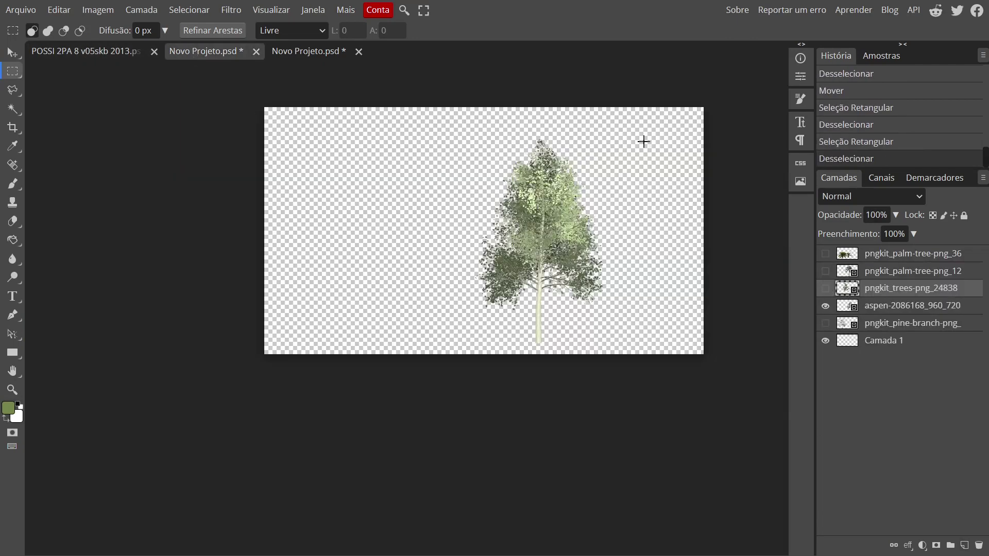
key(ctrl+shift+d)
key(ctrl+Tab)
key(v)
key(ctrl+shift+Tab)
click(826, 288)
key(ctrl+d)
click(825, 288)
click(911, 305)
key(m)
drag(469, 129, 641, 355)
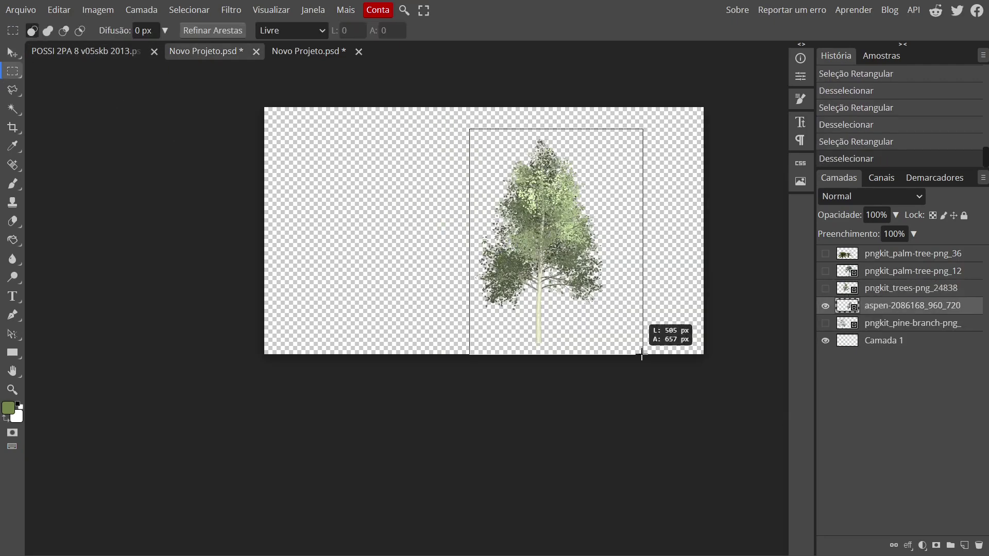
key(ctrl+c)
Paste the aspen onto the VEG 4 layer of the city drawing and scale it down to about 129 by 187 px.
key(ctrl+shift+Tab)
key(v)
key(ctrl+v)
drag(464, 351, 480, 434)
key(ctrl+t)
mouse_move(431, 357)
mouse_down()
mouse_move(474, 420)
mouse_move(432, 361)
mouse_up()
drag(530, 361, 464, 467)
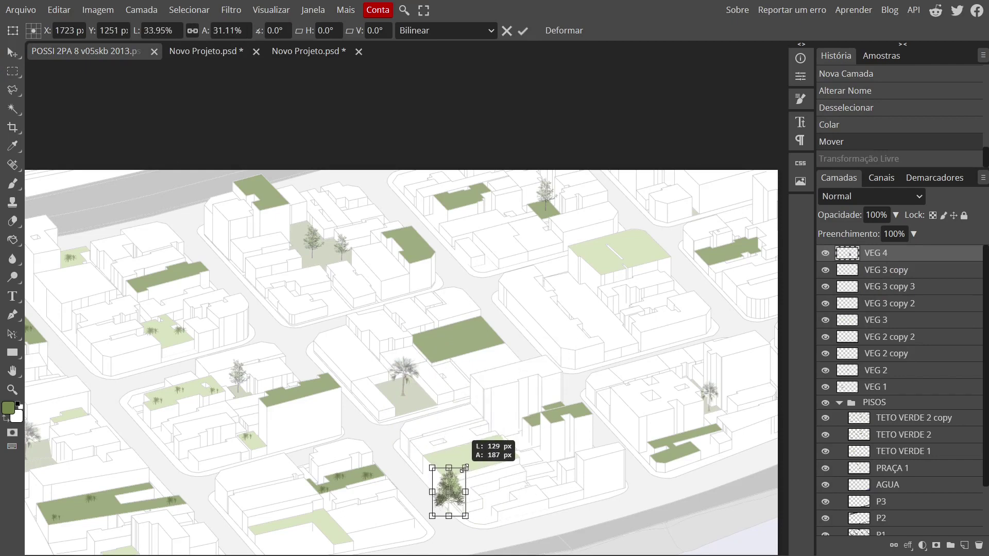
key(Return)
Move the VEG 4 tree to the open courtyard of the lower central block and refine its size.
scroll(453, 464, up, 2)
drag(465, 360, 260, 412)
key(ctrl+t)
drag(242, 379, 239, 391)
key(Return)
Try applying Auto Tone to the VEG 4 tree.
click(98, 10)
click(113, 75)
key(ctrl+z)
Lower the VEG 4 layer's opacity to 53%.
key(z)
alt+click(245, 411)
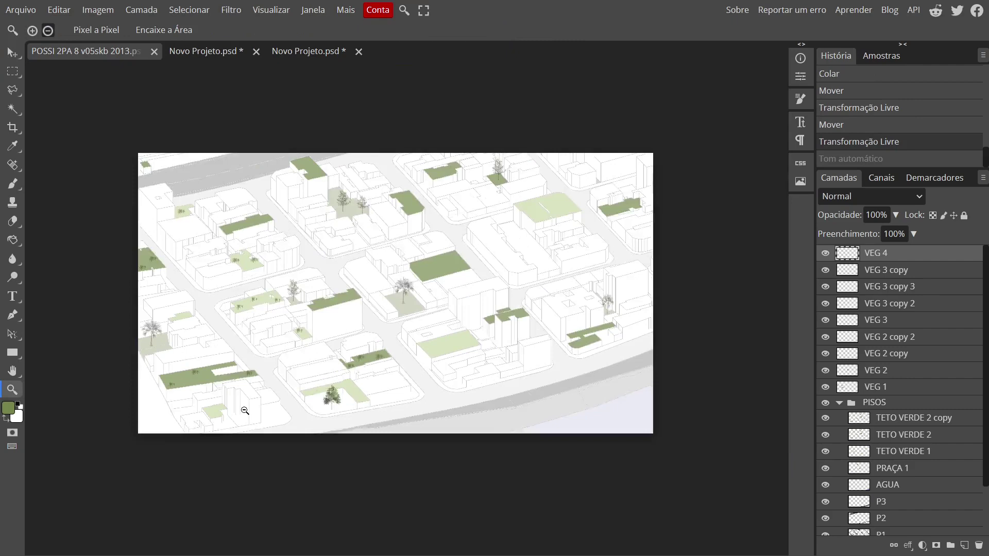
click(245, 410)
drag(895, 215, 864, 235)
click(543, 312)
Outline the open courtyard around the VEG 4 tree with a polygonal lasso selection.
key(l)
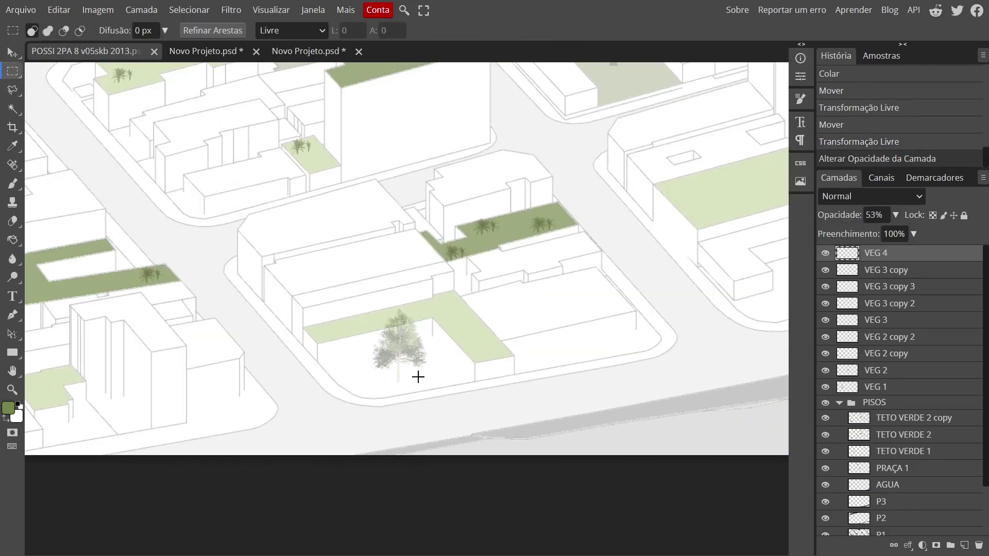
drag(372, 367, 410, 383)
key(f)
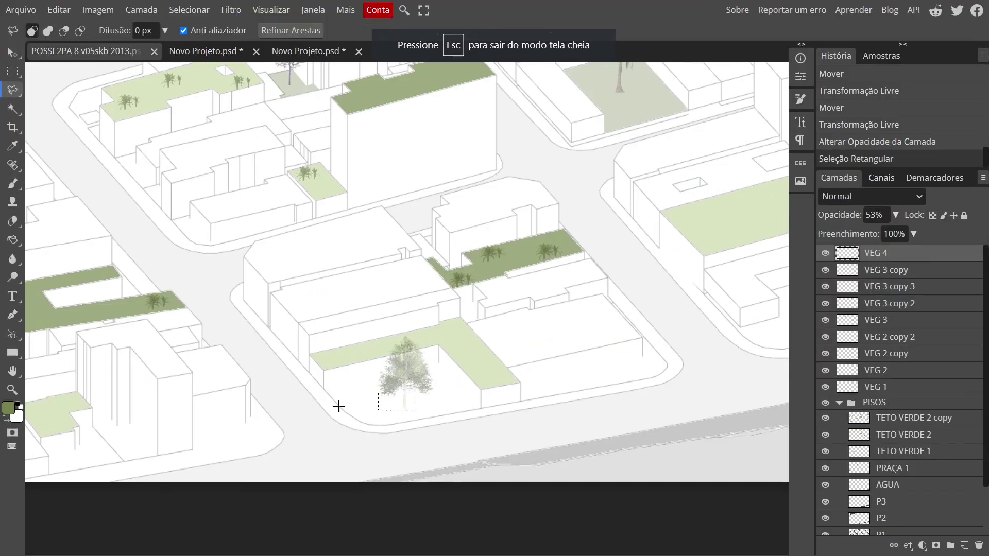
click(325, 389)
click(438, 364)
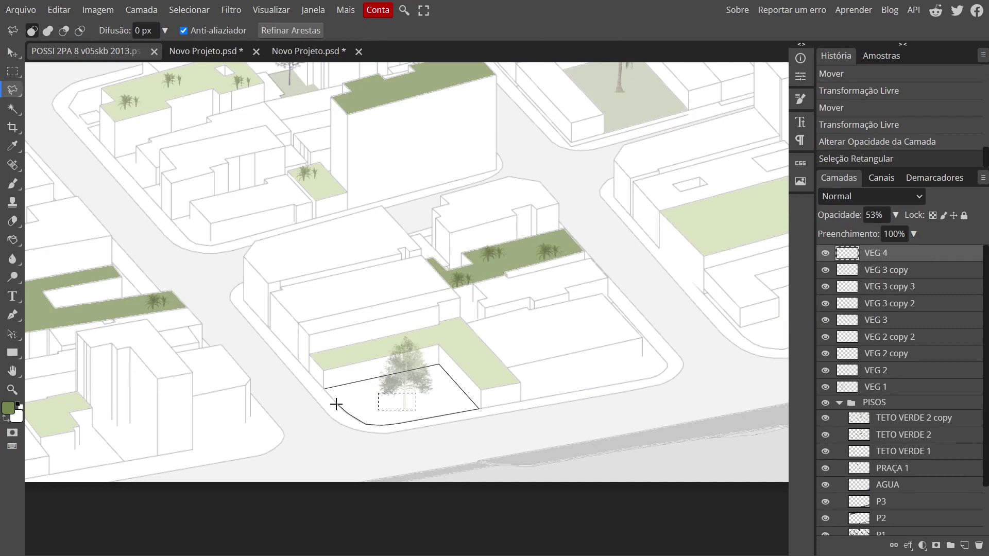
drag(336, 404, 325, 390)
scroll(545, 329, up, 2)
Fill the courtyard selection with green on the PRAÇA 1 layer, set the layer's opacity to 42% and deselect.
click(893, 468)
key(0)
key(i)
key(g)
click(438, 469)
key(4)
key(2)
key(ctrl+0)
key(v)
key(ctrl+d)
key(z)
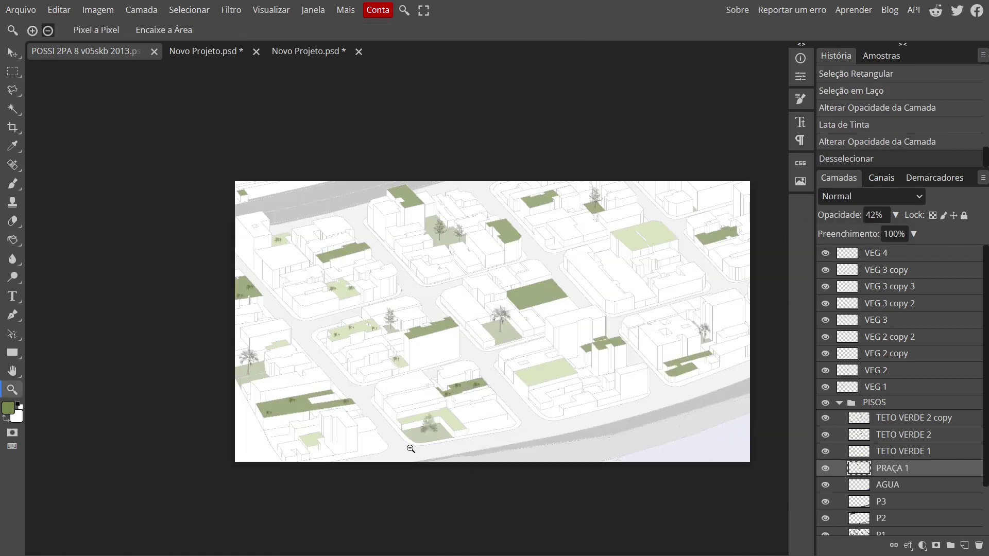
Duplicate the VEG 4 tree once onto the lower-left dark green roof and twice onto the large central dark green roof, adjusting the copies' size.
click(430, 427)
click(432, 427)
key(v)
click(432, 427)
drag(176, 390, 124, 346)
drag(124, 346, 646, 100)
key(ctrl+t)
key(Return)
click(621, 131)
key(ctrl+t)
key(Return)
Activate the VEG 1 layer and enclose the three shrubs on the lower central block's dark green roof in a rectangular selection.
key(z)
alt+click(533, 229)
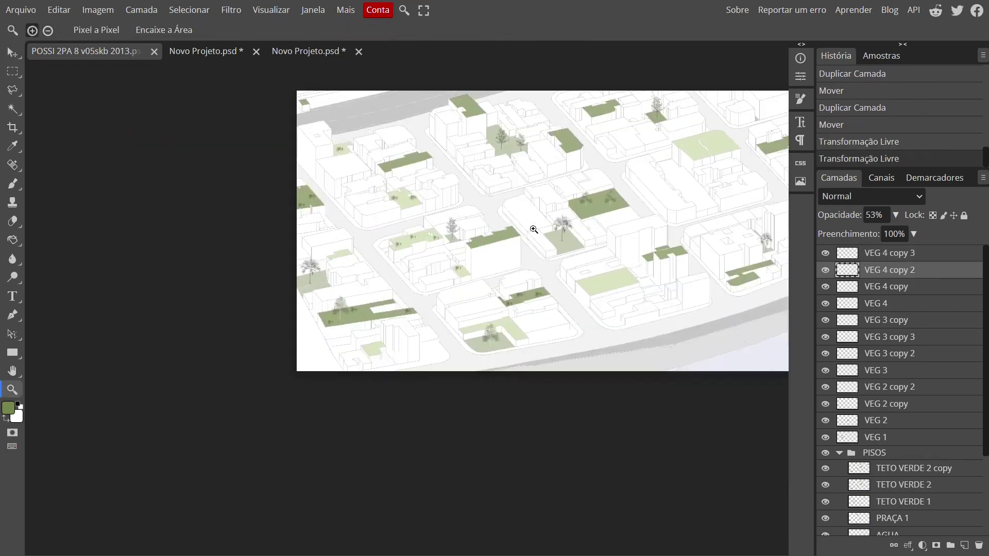
click(534, 229)
alt+click(534, 229)
click(533, 229)
click(826, 407)
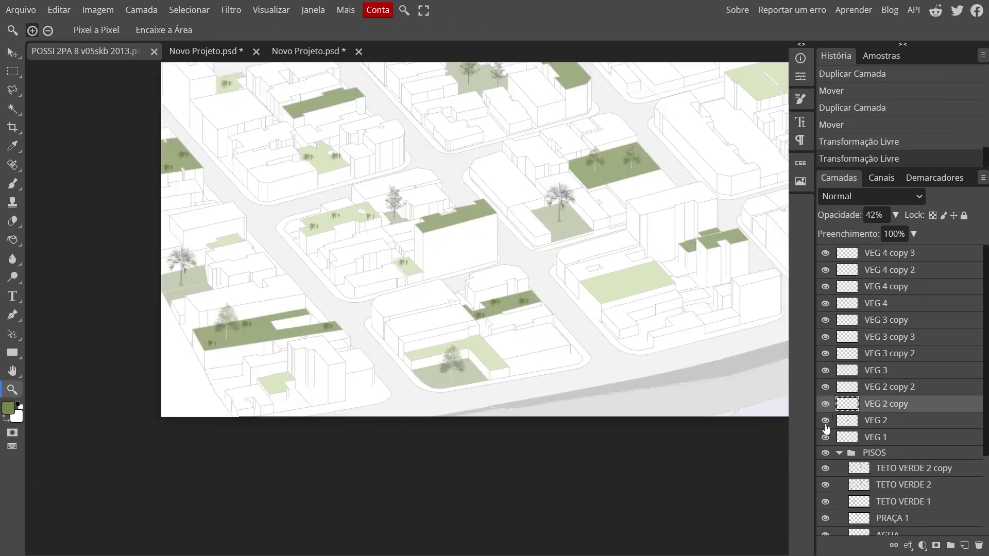
click(826, 421)
click(891, 421)
click(826, 422)
click(876, 437)
key(m)
drag(453, 280, 552, 331)
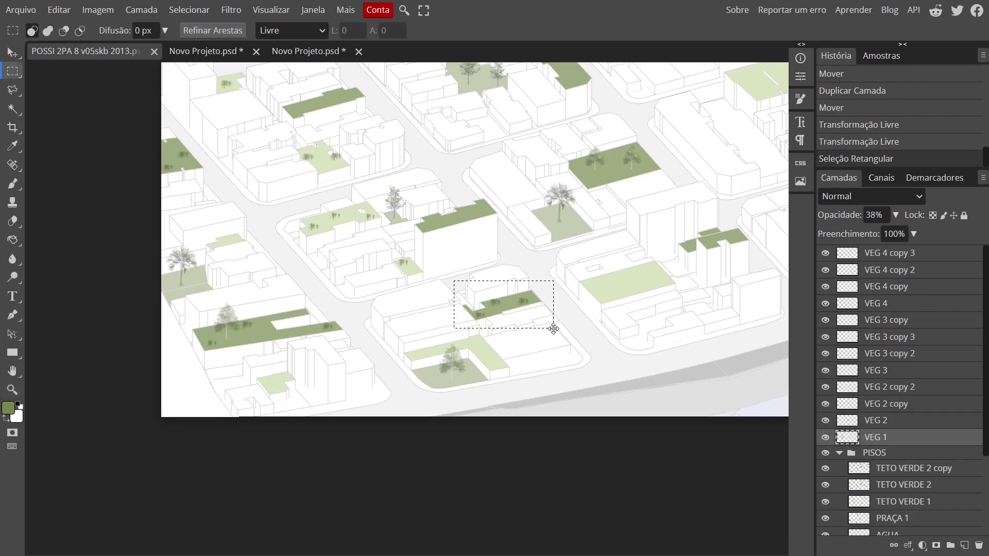
Copy the three selected shrubs onto the light green roof of the lower-right block and the dark green roof of the left-central block.
key(v)
drag(508, 294, 625, 287)
alt+click(455, 215)
scroll(672, 303, up, 3)
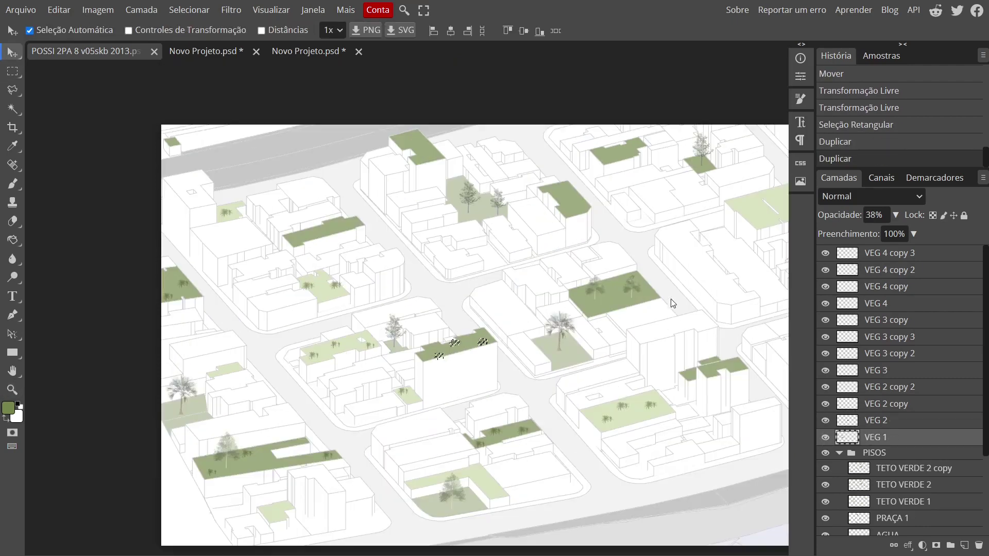
Select a single VEG 1 shrub and place three copies on the dark green roof at the upper central block's right end.
key(m)
drag(636, 391, 662, 418)
key(v)
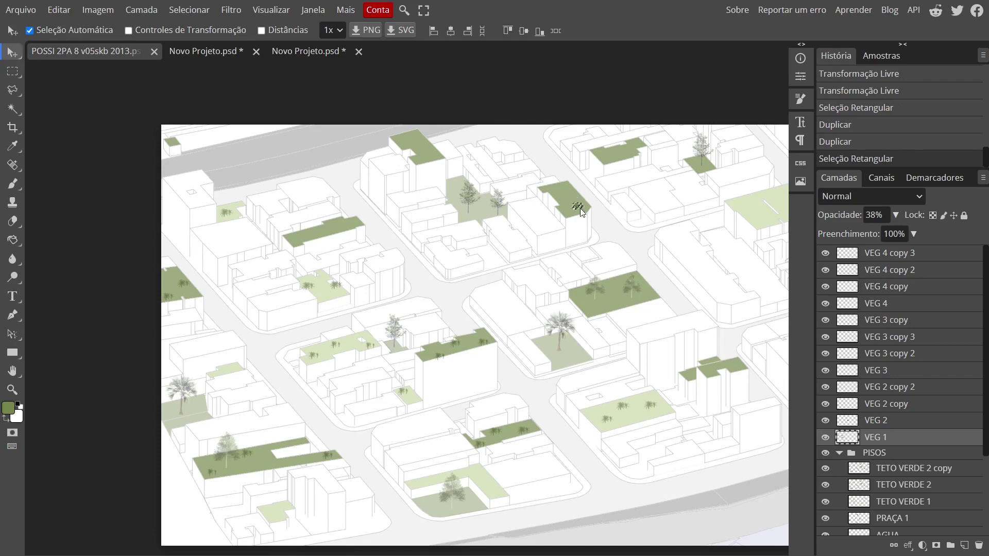
drag(571, 195, 576, 196)
key(m)
drag(641, 397, 663, 410)
key(v)
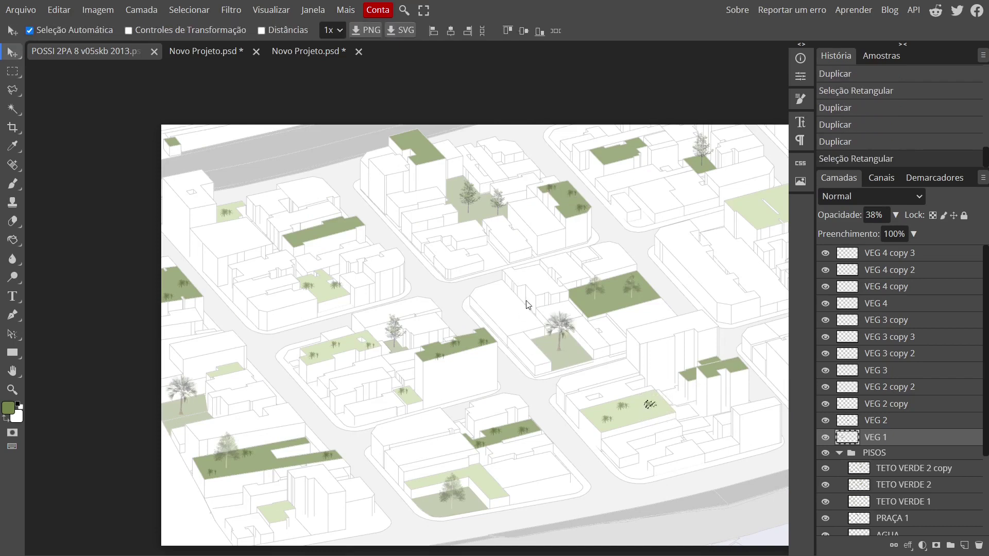
Copy VEG 1 shrubs along the long, narrow dark green roof of the upper-left block.
key(m)
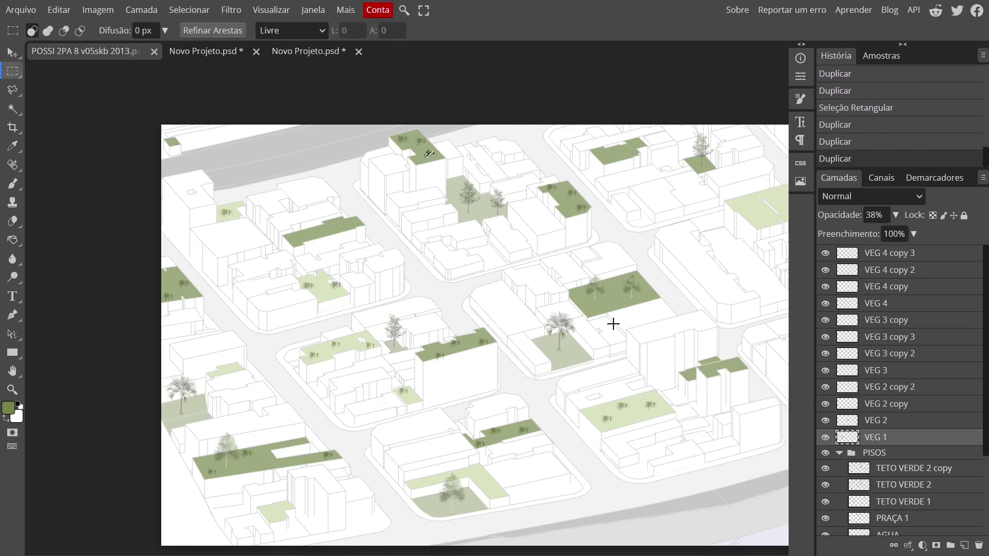
drag(587, 392, 663, 432)
key(v)
key(m)
mouse_move(313, 229)
mouse_down()
mouse_move(329, 241)
mouse_move(298, 240)
mouse_up()
key(v)
alt+click(356, 224)
Reactivate the VEG 1 layer and copy the lower-right block's three roof shrubs onto the large light green roof of the upper-right block.
key(z)
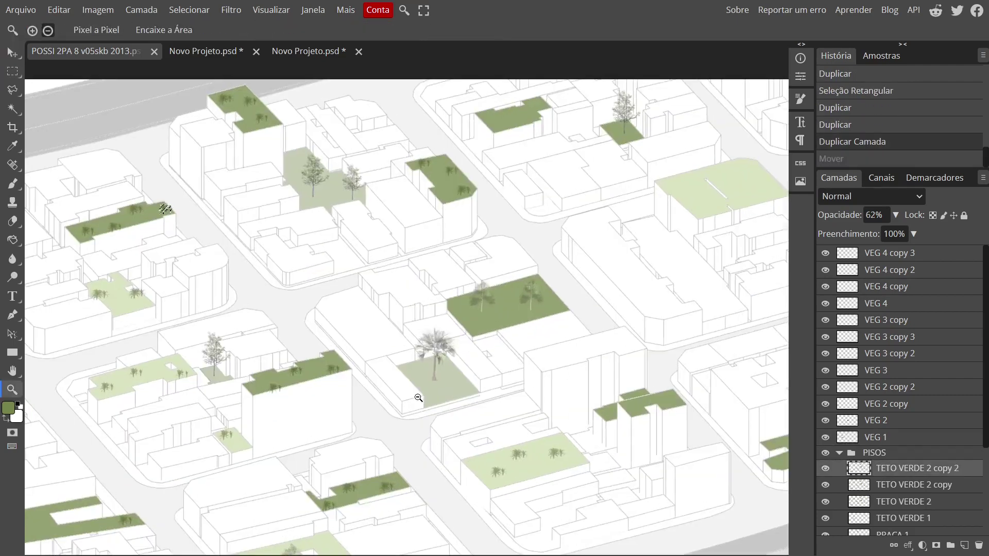
scroll(460, 438, up, 3)
key(m)
drag(416, 408, 553, 479)
key(v)
key(ctrl+j)
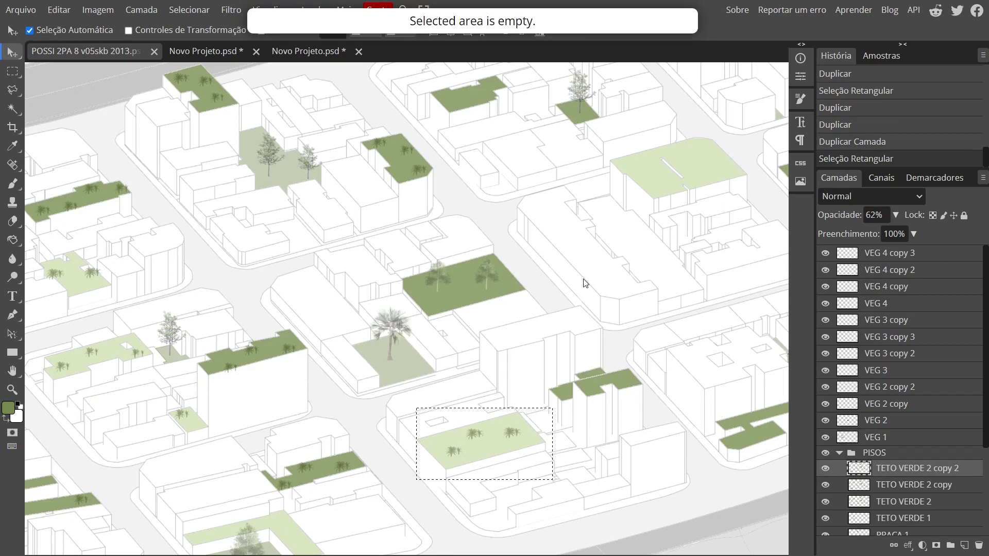
click(820, 438)
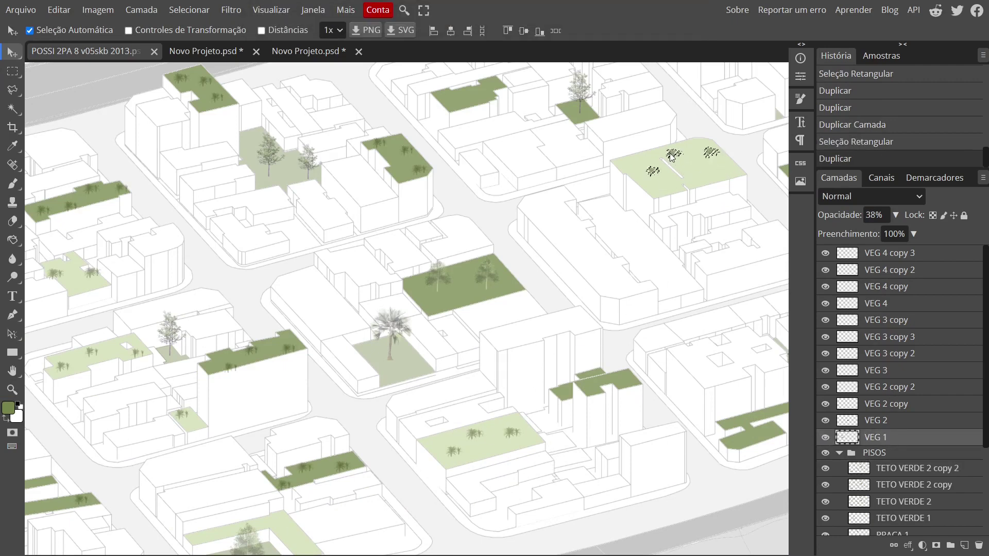
Select a single VEG 1 shrub and copy it onto the stepped dark green roof near the drawing's upper edge.
key(z)
scroll(618, 257, down, 2)
key(m)
drag(558, 269, 585, 286)
key(v)
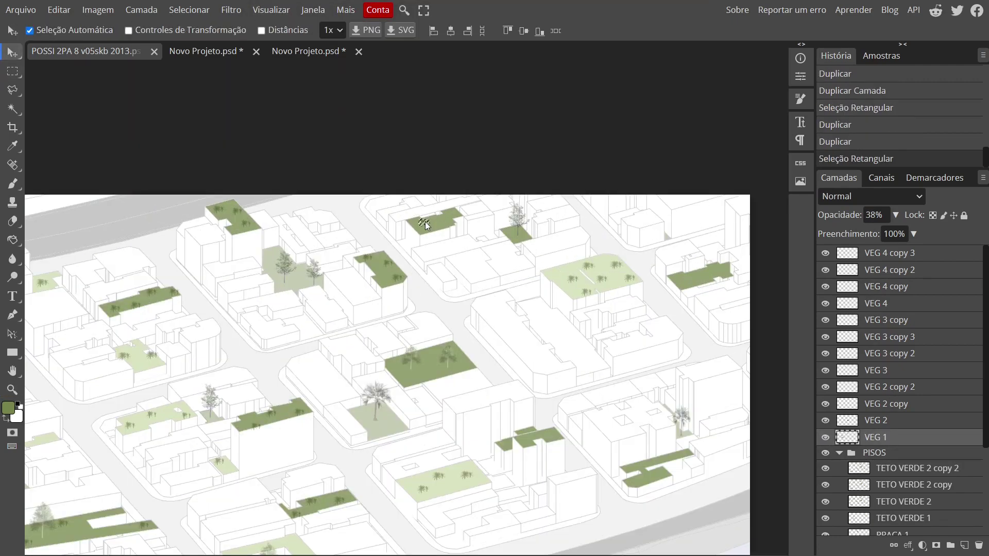
Copy VEG 1 shrubs onto the small dark green roof beside the VEG 3 tree and the dark green roof near the drawing's right edge.
key(z)
scroll(552, 257, up, 3)
key(m)
drag(550, 259, 578, 283)
key(v)
key(ctrl+j)
key(z)
scroll(552, 313, down, 2)
scroll(463, 479, up, 4)
key(m)
mouse_move(389, 208)
mouse_down()
mouse_move(415, 225)
mouse_move(533, 253)
mouse_up()
key(v)
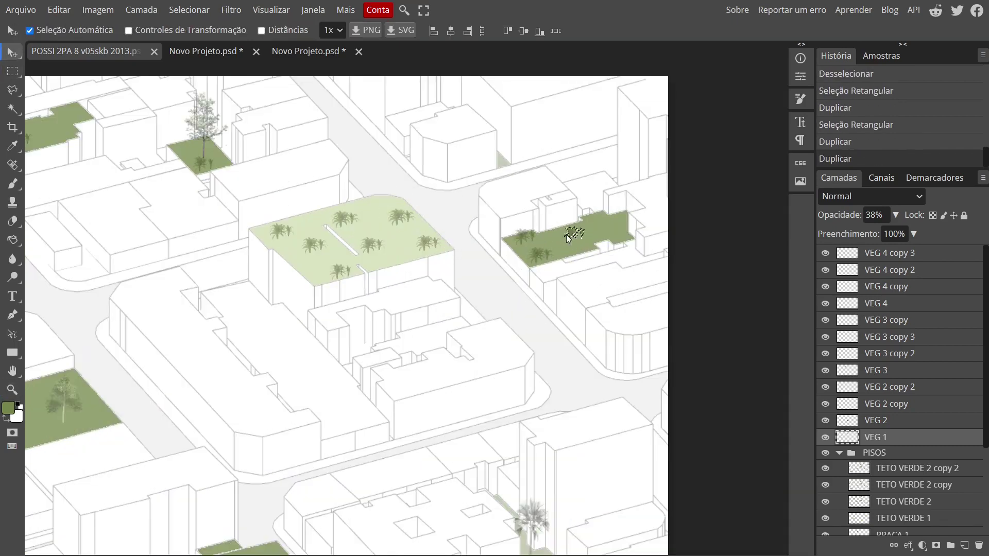
Copy VEG 1 shrubs onto the tower's dark green roof and the low dark green roof of the block to its right, and deselect.
key(z)
scroll(620, 234, down, 2)
key(m)
mouse_move(155, 274)
mouse_down()
mouse_move(199, 292)
mouse_move(292, 227)
mouse_up()
key(v)
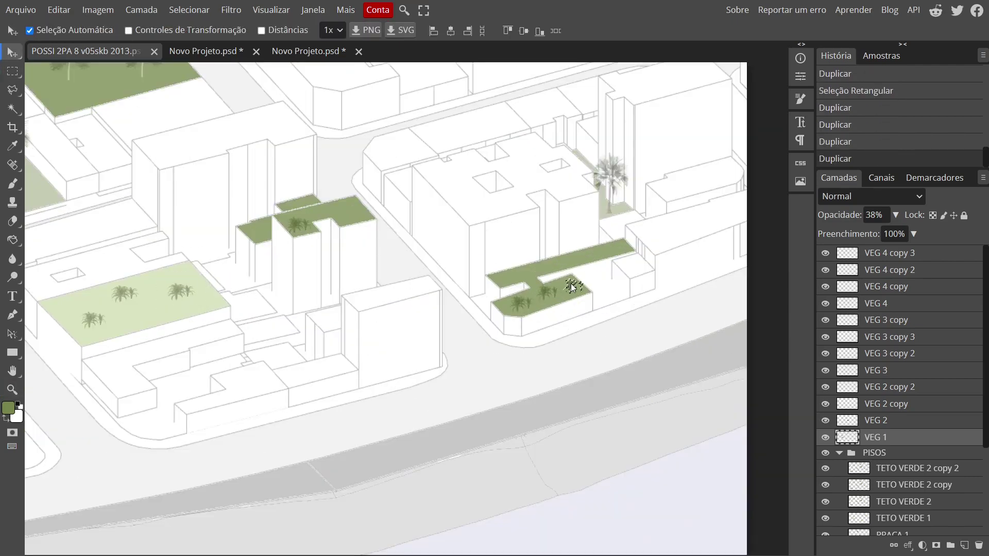
key(ctrl+d)
Copy a VEG 1 shrub onto the small light green roof and around the palm in the square at the drawing's left edge.
key(z)
scroll(556, 347, down, 2)
scroll(293, 335, up, 2)
key(m)
drag(589, 380, 616, 398)
key(v)
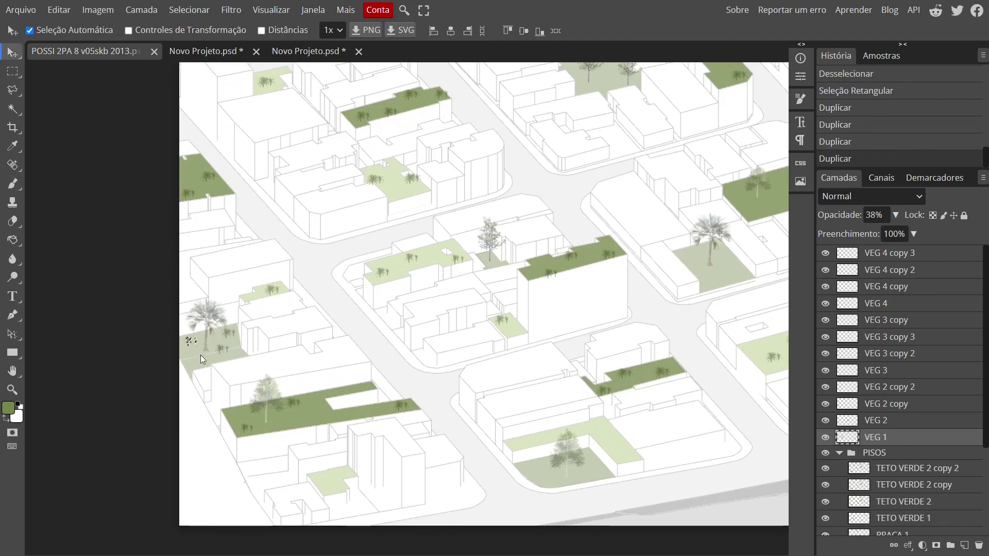
Copy further VEG 1 shrubs into the palm's square and onto the lower-left block's dark green roof, and deselect.
key(m)
drag(667, 364, 289, 424)
key(v)
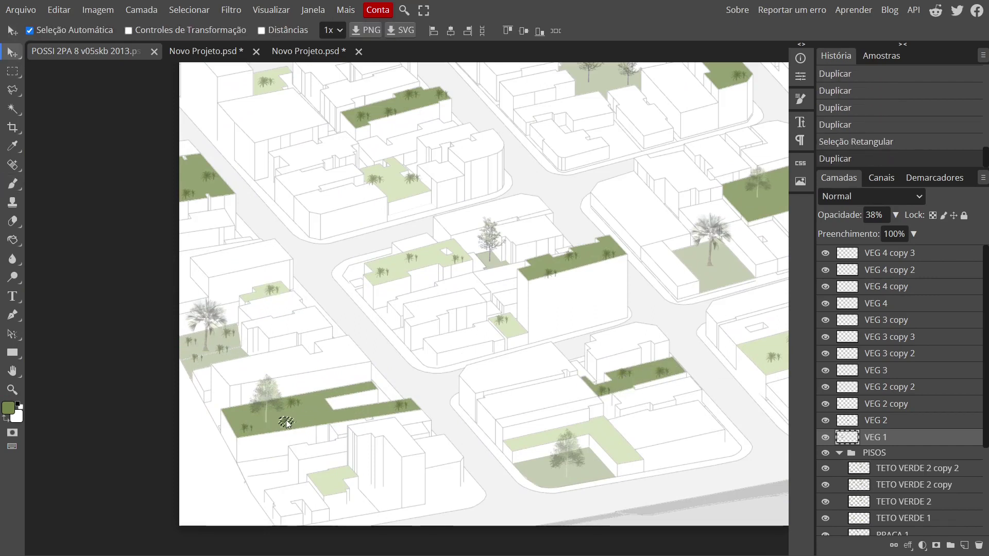
key(ctrl+d)
Group all the VEG layers from VEG 1 to VEG 4 copy 3 and create a new layer.
key(z)
scroll(421, 431, down, 2)
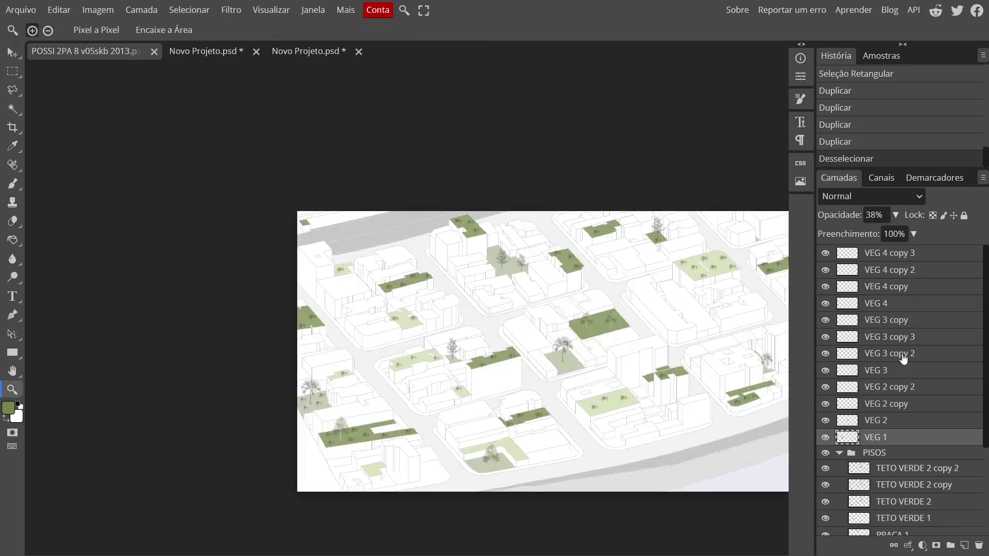
shift+click(884, 253)
key(ctrl+g)
click(964, 546)
Copy the whole sheet of people cut-outs from the other project and paste it into the perspective drawing.
click(305, 51)
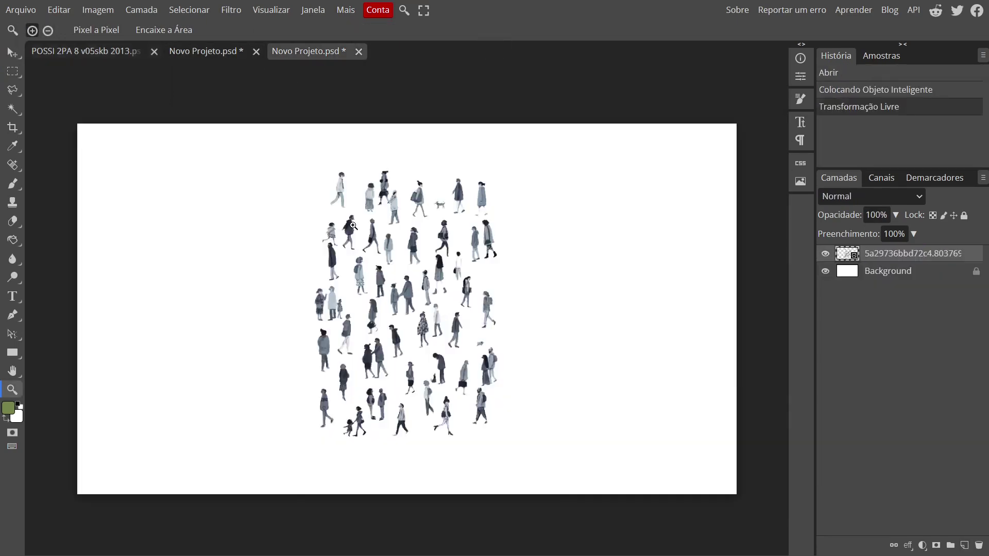
key(m)
drag(292, 145, 533, 453)
key(ctrl+c)
click(86, 51)
key(ctrl+v)
key(z)
scroll(565, 356, up, 5)
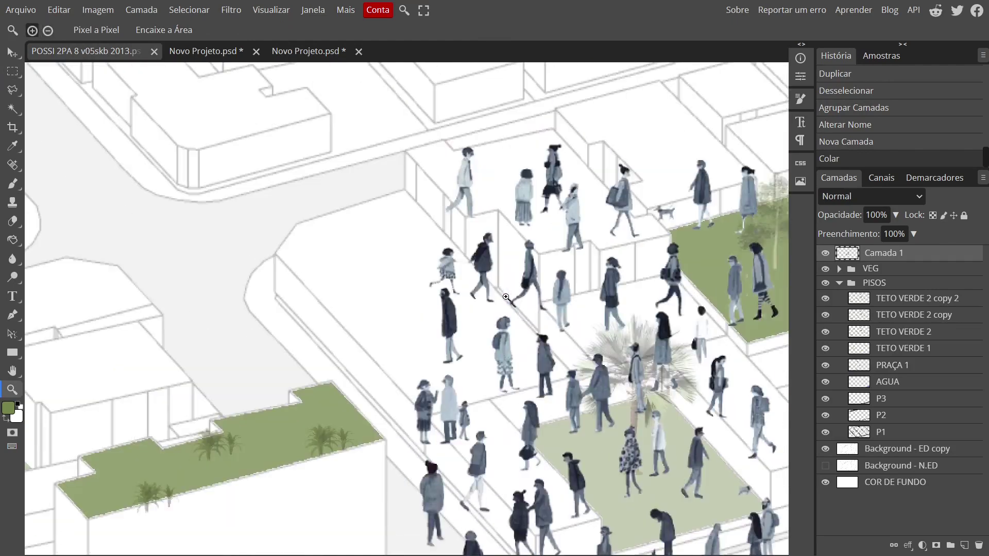
Scale the pasted crowd down to the drawing's scale and place it over the white tower's dark green roof.
key(v)
drag(466, 201, 278, 281)
key(ctrl+t)
drag(592, 248, 364, 415)
drag(277, 428, 139, 160)
key(Return)
Move one figure from the crowd into the central palm's square and another to the street corner of the block above.
key(m)
key(v)
key(m)
key(v)
drag(385, 330, 389, 364)
Move a pair of figures from the crowd to the sidewalk in front of the central palm's square.
key(m)
key(v)
scroll(395, 242, down, 3)
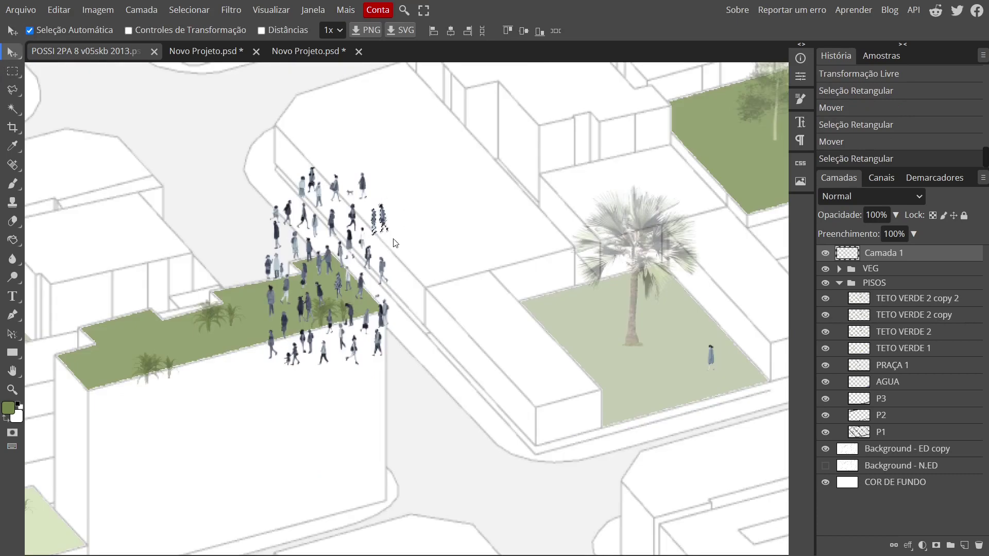
drag(624, 433, 612, 432)
Move a standing figure from the crowd's lower-left edge to the rounded street corner of the upper-left block.
key(m)
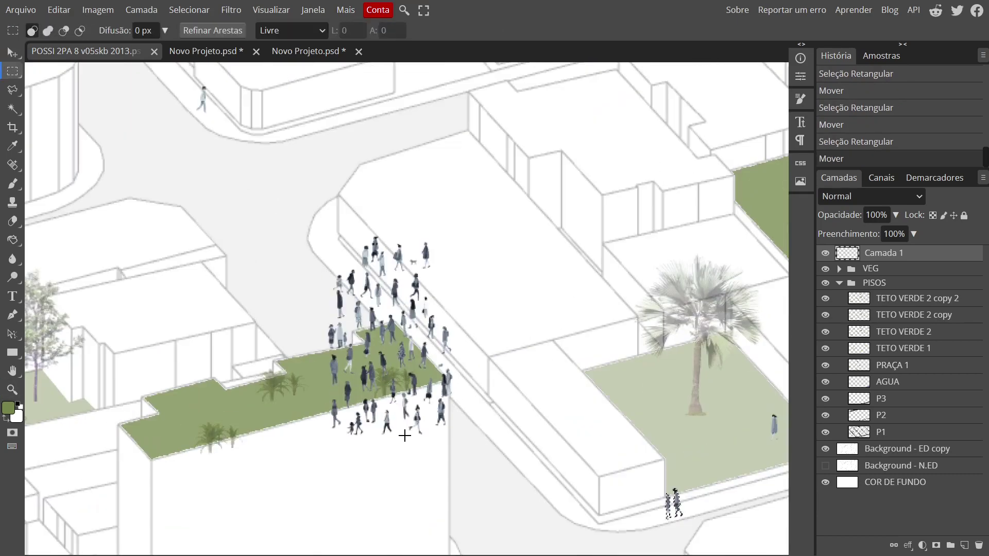
drag(330, 407, 342, 430)
key(v)
drag(305, 369, 50, 195)
scroll(693, 304, down, 5)
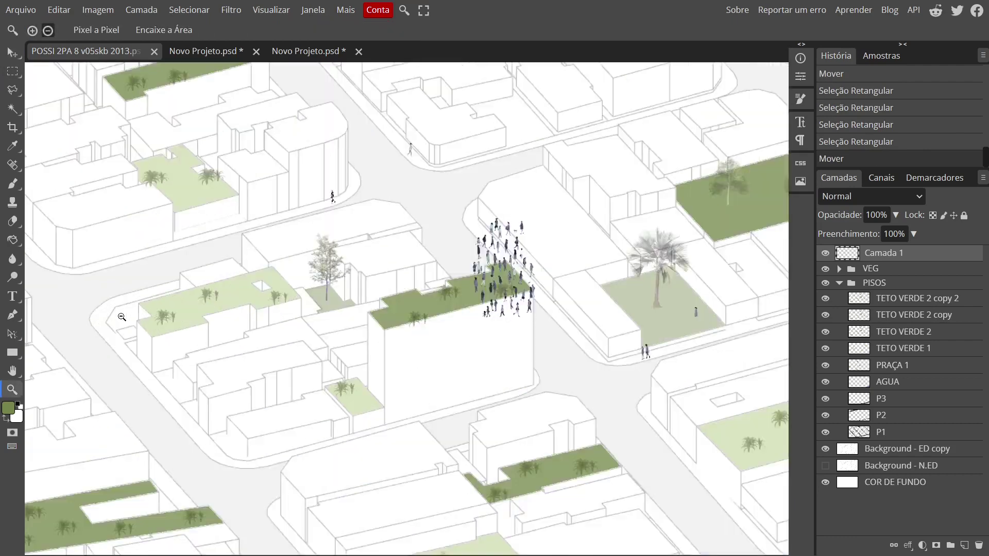
Move another single figure from the crowd to the left sidewalk of the white tower's block.
key(m)
scroll(583, 337, up, 6)
drag(523, 255, 496, 309)
scroll(496, 309, down, 6)
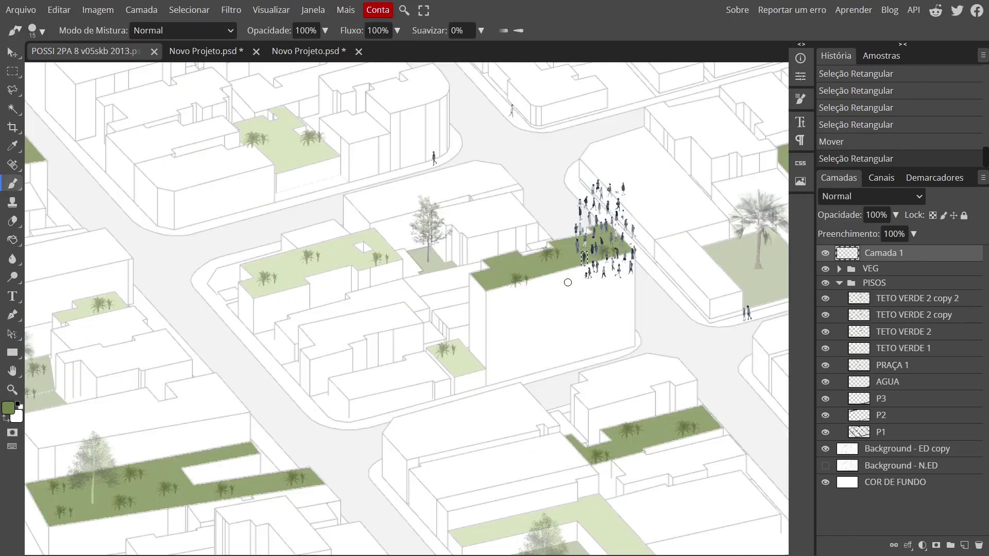
key(v)
key(z)
Move a small group from the crowd's lower edge to the left corner sidewalk of the upper-left block.
scroll(555, 300, up, 5)
key(m)
drag(504, 335, 368, 410)
key(v)
key(z)
scroll(474, 360, down, 5)
key(v)
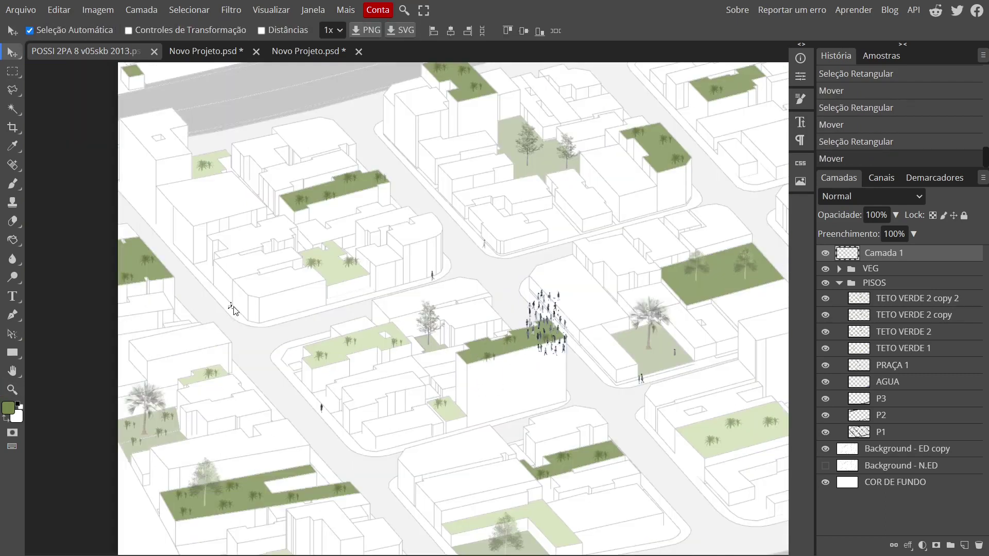
Move a walking figure from below the roof edge to the sidewalk in front of the white tower.
key(z)
scroll(543, 374, down, 3)
scroll(457, 261, up, 6)
key(m)
drag(450, 268, 478, 312)
key(z)
scroll(468, 288, down, 3)
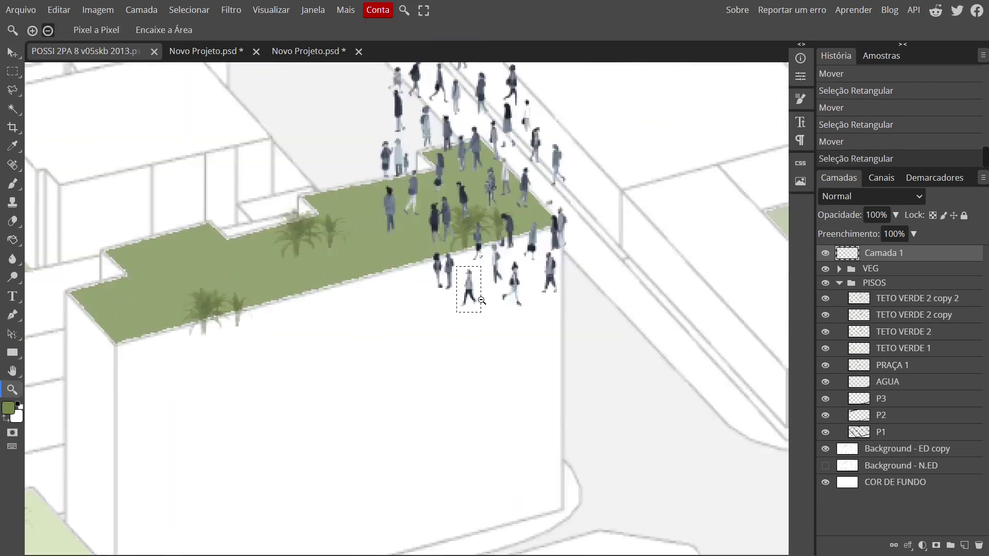
key(v)
Move the pair standing below the roof edge into the tree's square in the lower-middle block.
key(z)
scroll(331, 500, down, 3)
scroll(464, 329, up, 5)
key(m)
drag(412, 267, 438, 301)
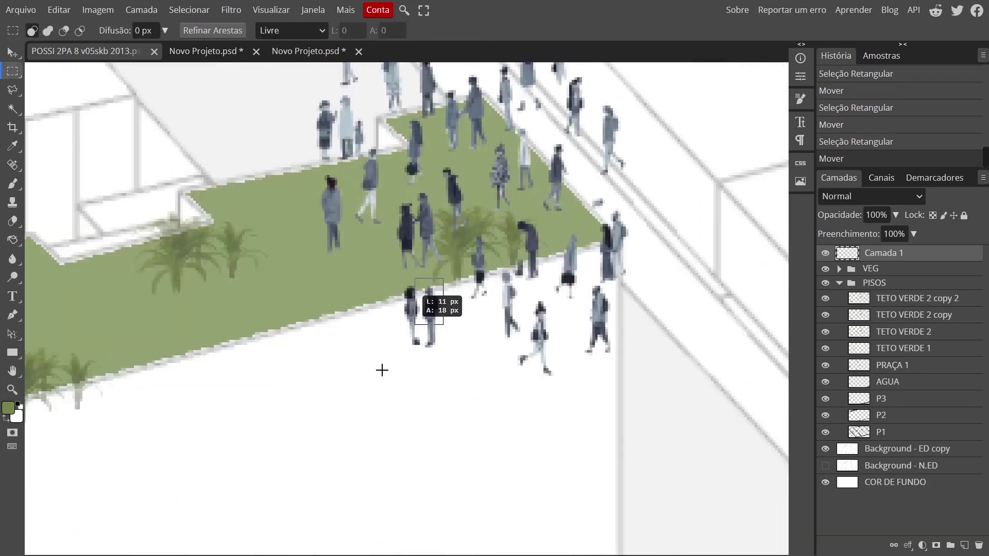
key(z)
scroll(437, 364, down, 5)
scroll(450, 350, down, 2)
key(v)
drag(429, 499, 414, 493)
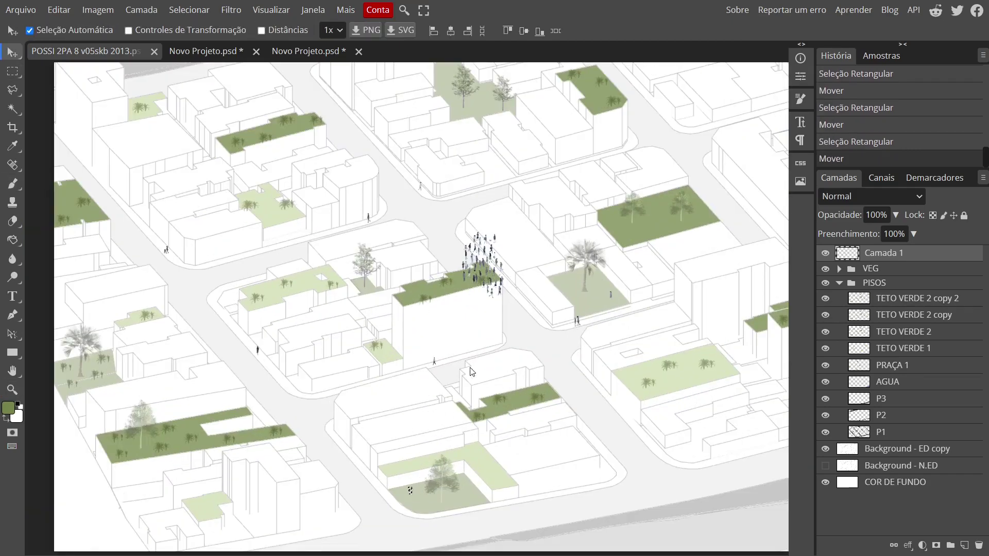
Lasso the walking woman below the roof edge and move her to the left sidewalk of the lower-middle block.
key(z)
scroll(489, 299, up, 5)
key(m)
drag(427, 257, 430, 257)
key(l)
mouse_move(435, 223)
mouse_down()
mouse_move(430, 265)
mouse_move(446, 262)
mouse_move(438, 229)
mouse_move(441, 270)
mouse_up()
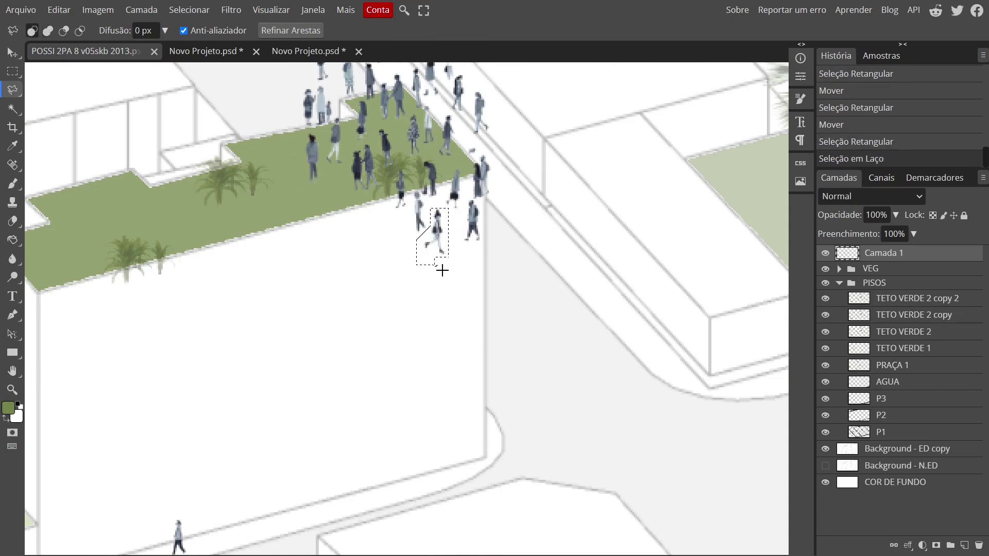
key(v)
scroll(443, 258, down, 5)
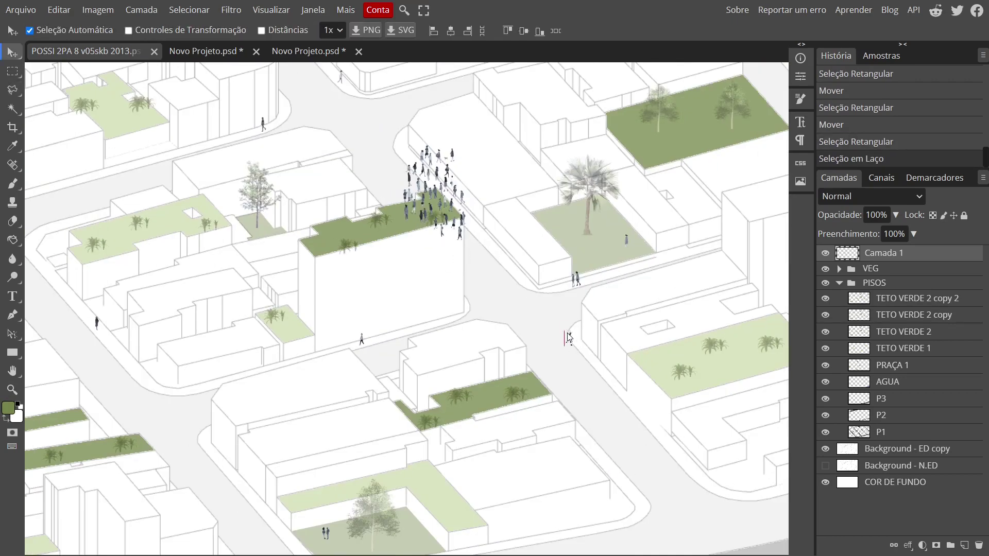
Separate another figure from the crowd by moving it onto the blank front of the white tower.
key(z)
scroll(410, 218, up, 5)
key(m)
drag(371, 197, 411, 265)
key(v)
key(ctrl+j)
key(ctrl+z)
drag(323, 290, 293, 341)
scroll(206, 296, down, 6)
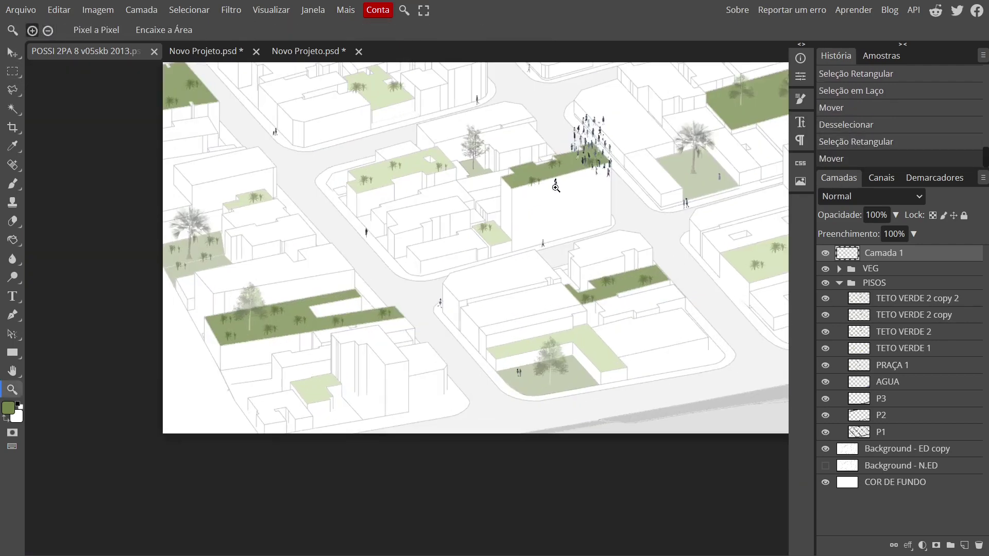
Lasso the separated figure and move it to the waterfront sidewalk of the block with the large light green roof.
key(z)
scroll(597, 134, up, 5)
key(ctrl+d)
key(l)
key(Escape)
key(F11)
mouse_move(507, 342)
mouse_down()
mouse_move(44, 66)
mouse_move(623, 336)
mouse_move(602, 311)
mouse_move(616, 309)
mouse_up()
scroll(302, 276, down, 5)
key(v)
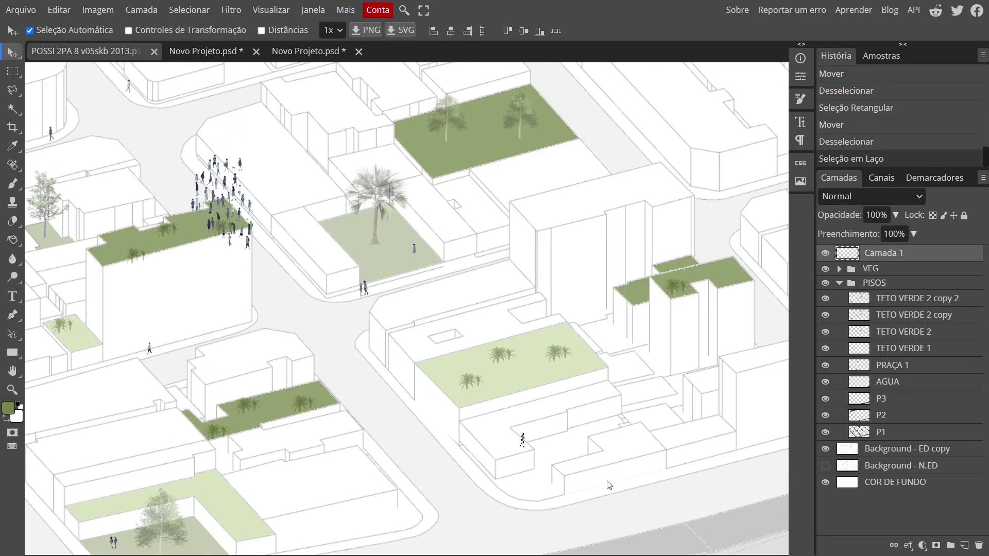
Lasso the man below the tower roof's corner and move him to the sidewalk before the right block's low dark green roof.
key(z)
scroll(242, 227, up, 5)
key(l)
click(488, 278)
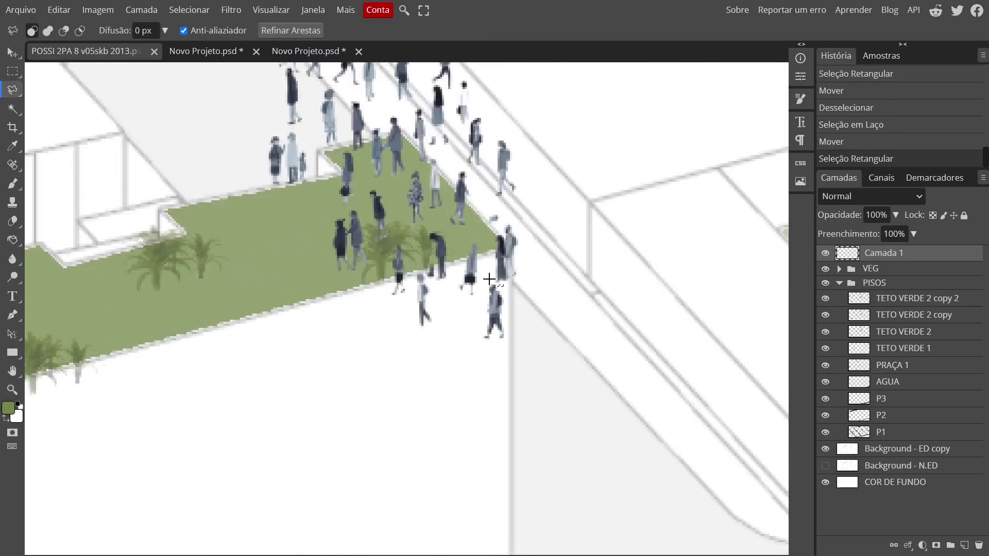
click(489, 279)
key(z)
scroll(425, 281, down, 5)
scroll(425, 280, up, 3)
key(v)
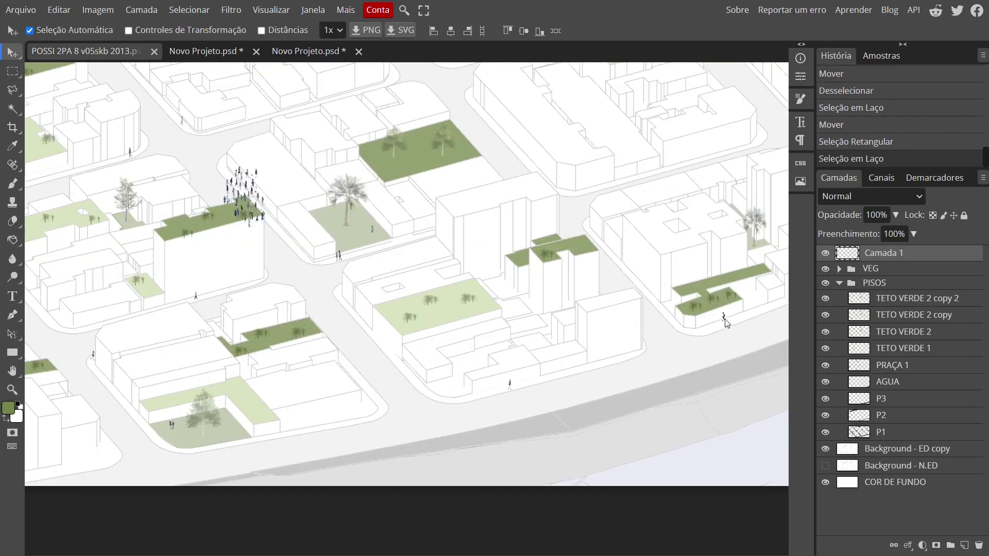
click(726, 322)
Lasso the walker below the roof edge and move it to the street-side sidewalk of the upper-middle block.
scroll(725, 322, down, 5)
scroll(289, 308, up, 6)
key(l)
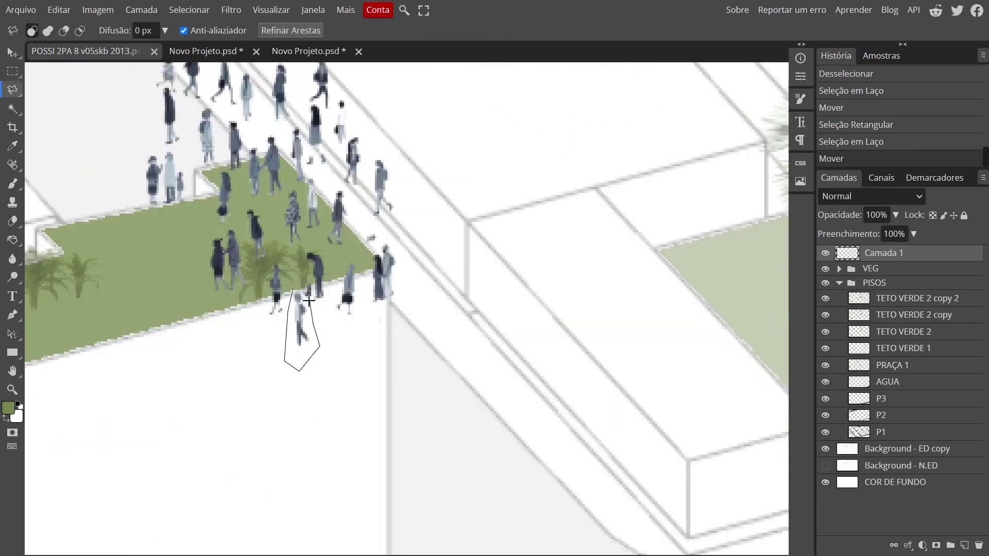
click(309, 300)
scroll(309, 301, down, 5)
scroll(298, 336, up, 3)
key(v)
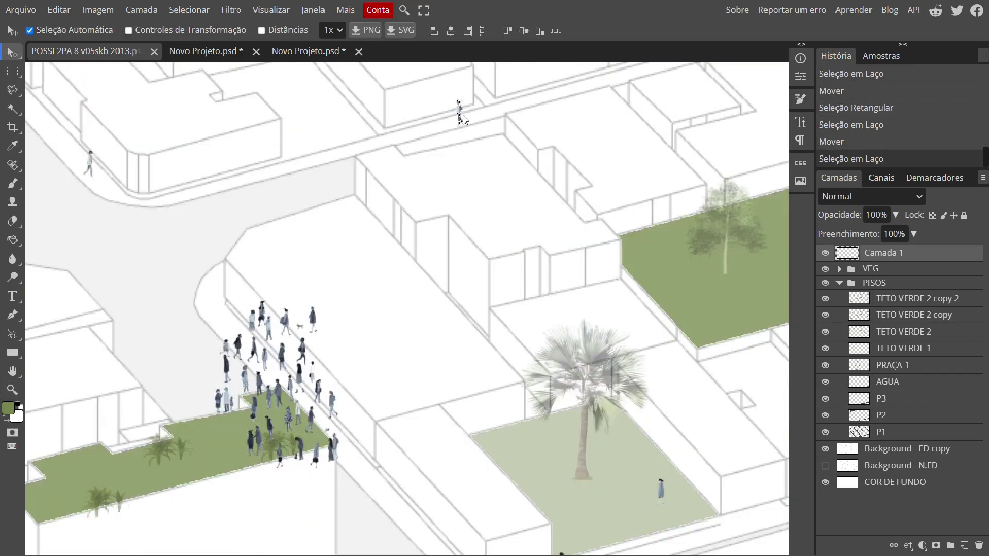
drag(463, 119, 463, 121)
Clear the stray speck below the roof corner and move the pair standing there to the upper-right white block's sidewalk.
key(z)
scroll(463, 121, down, 5)
scroll(352, 261, up, 6)
key(m)
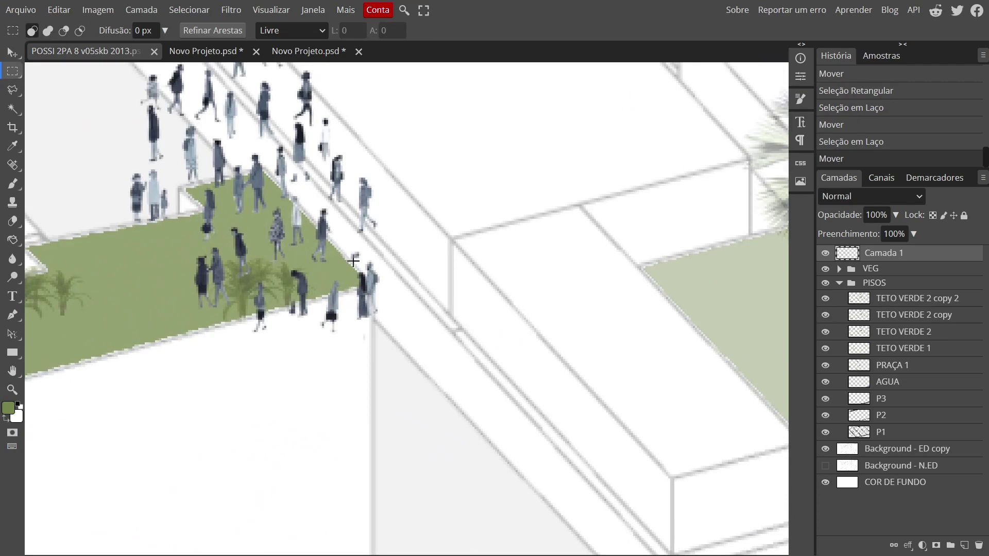
key(l)
click(388, 274)
scroll(388, 274, down, 5)
key(v)
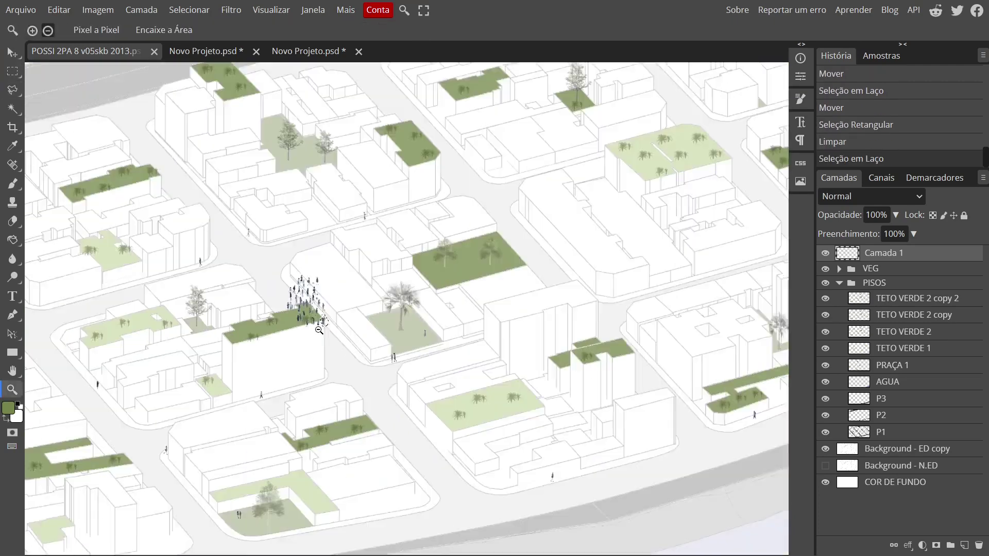
scroll(312, 326, up, 3)
drag(581, 149, 581, 150)
Move the woman with the bag and the stooping figure from the tower's roof edge to separate spots away from the crowd.
key(z)
scroll(311, 249, up, 4)
key(m)
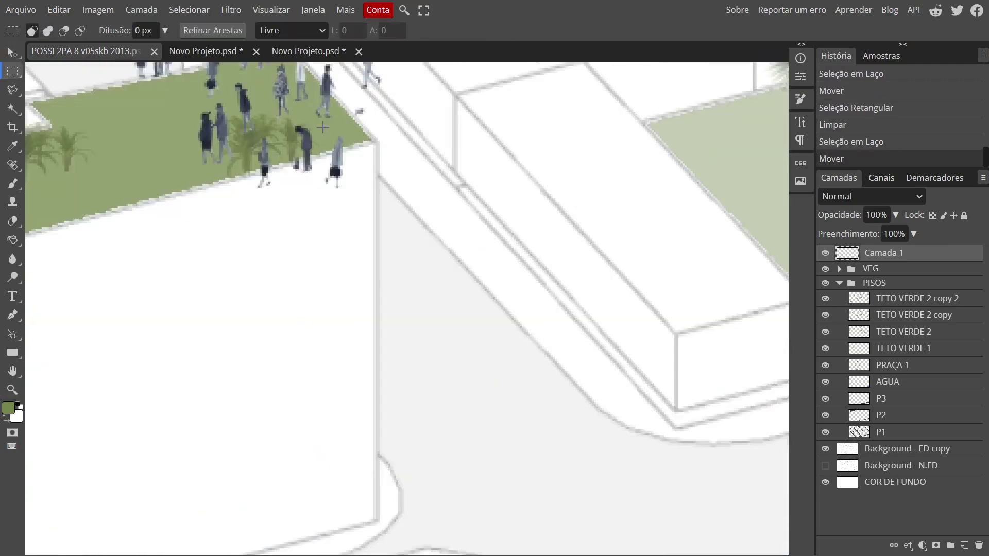
drag(323, 161, 346, 189)
key(z)
scroll(114, 257, down, 5)
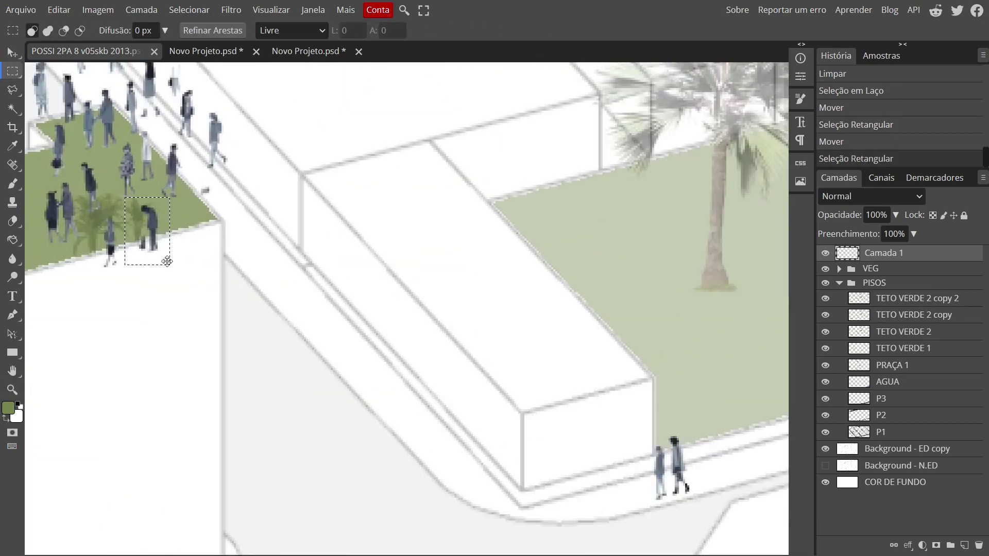
key(z)
key(ctrl+0)
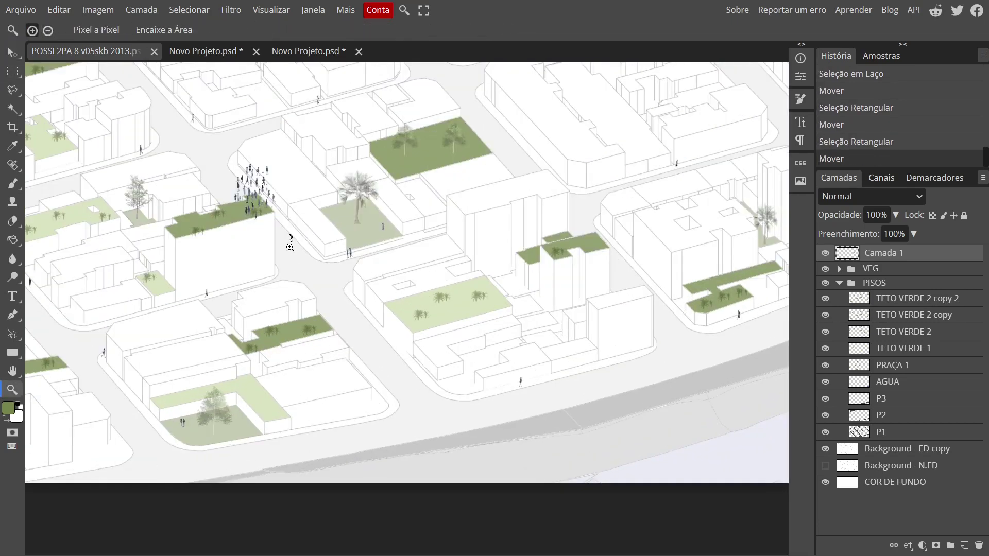
key(v)
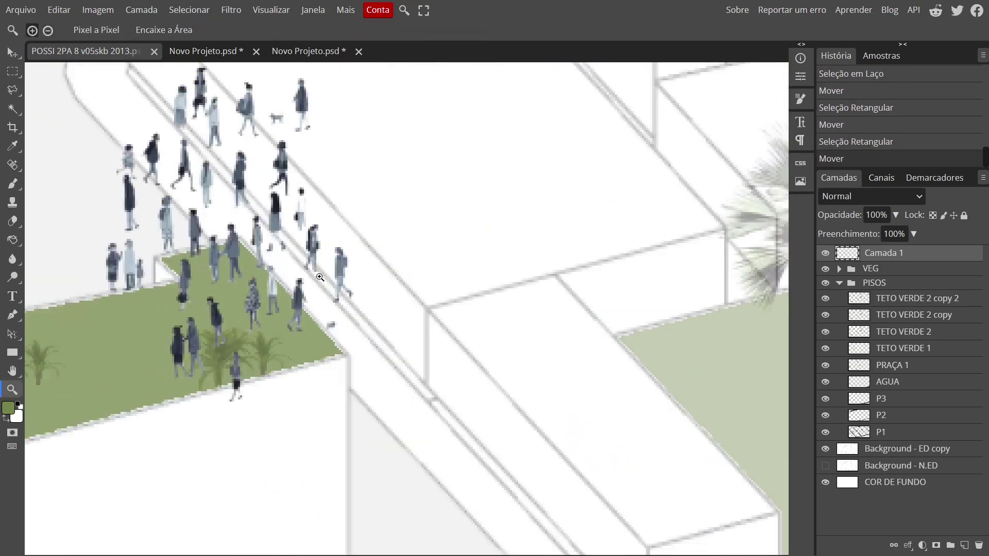
Move the walker at the crowd's right edge and the woman at the roof's front edge to other empty spots.
key(m)
drag(304, 238, 364, 320)
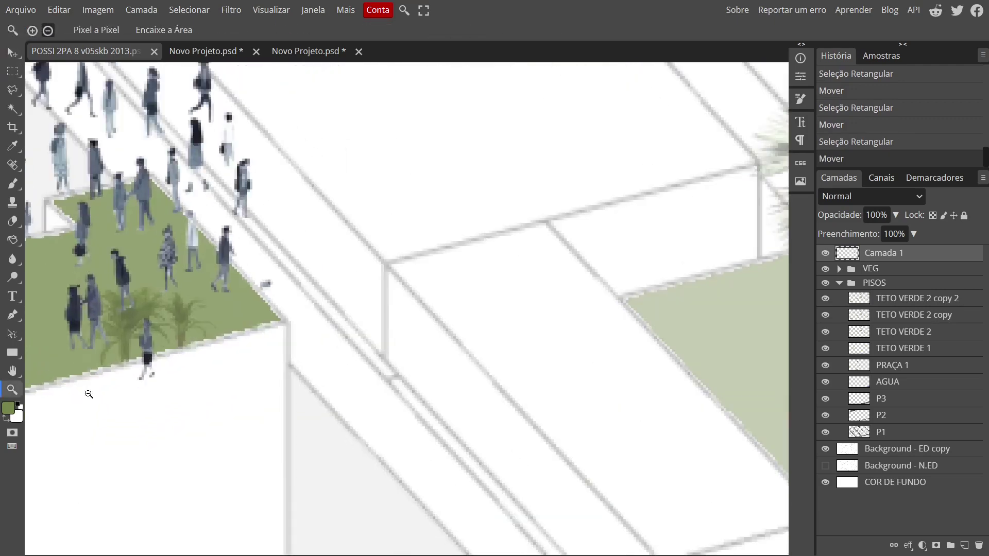
key(m)
drag(133, 364, 166, 391)
key(z)
key(ctrl+0)
alt+click(198, 393)
click(198, 392)
key(v)
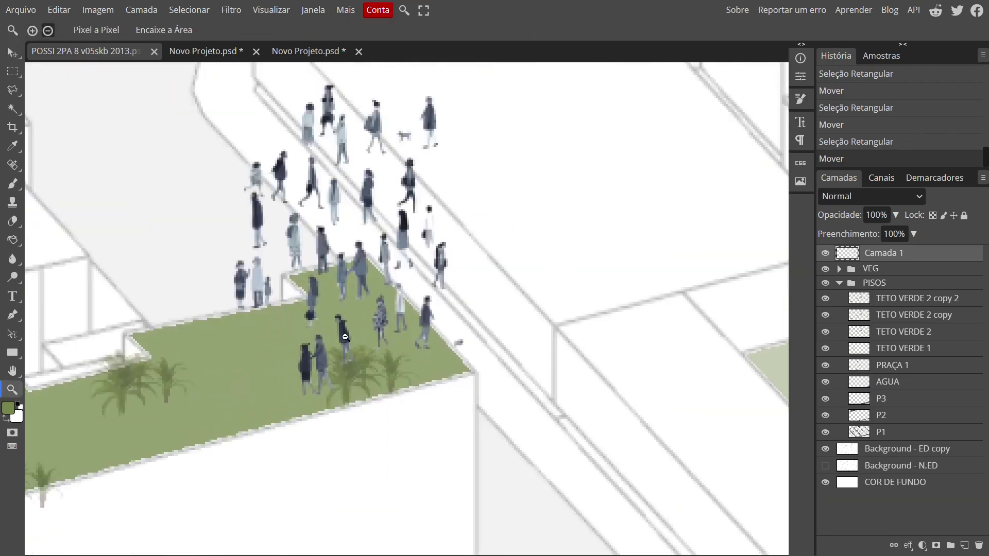
Lasso the three figures beside the roof's palms and move them into the lower-middle block's square.
key(l)
drag(351, 304, 356, 389)
drag(343, 300, 343, 301)
key(z)
key(ctrl+minus)
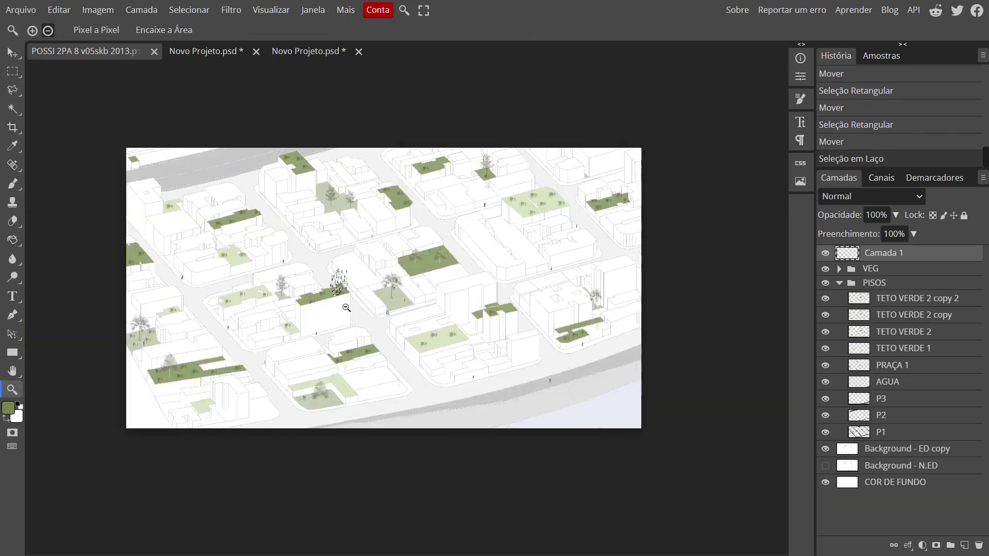
key(ctrl+0)
key(v)
Lasso the man at the roof's right corner and move him to the sidewalk of the lower-left block.
scroll(311, 257, up, 10)
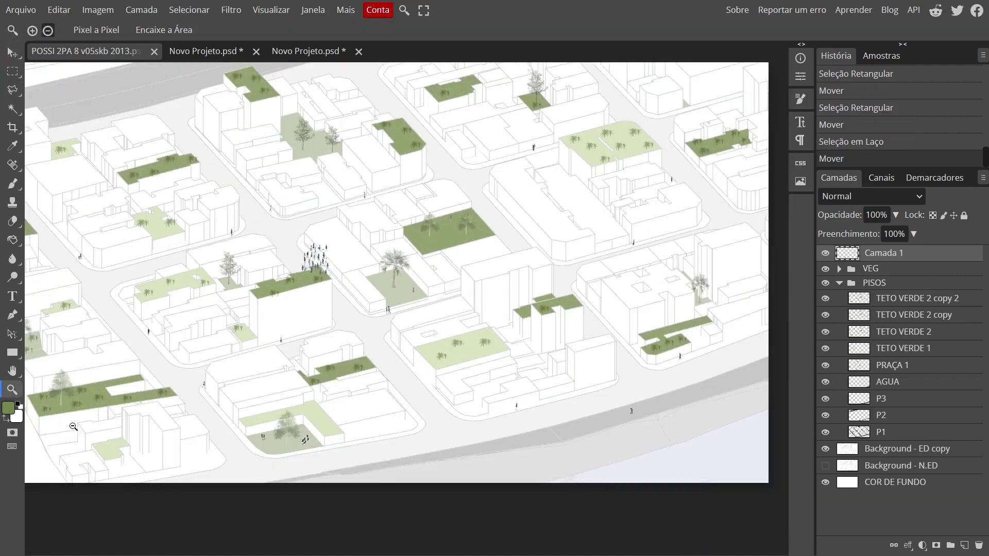
key(l)
key(ctrl+d)
drag(511, 251, 518, 320)
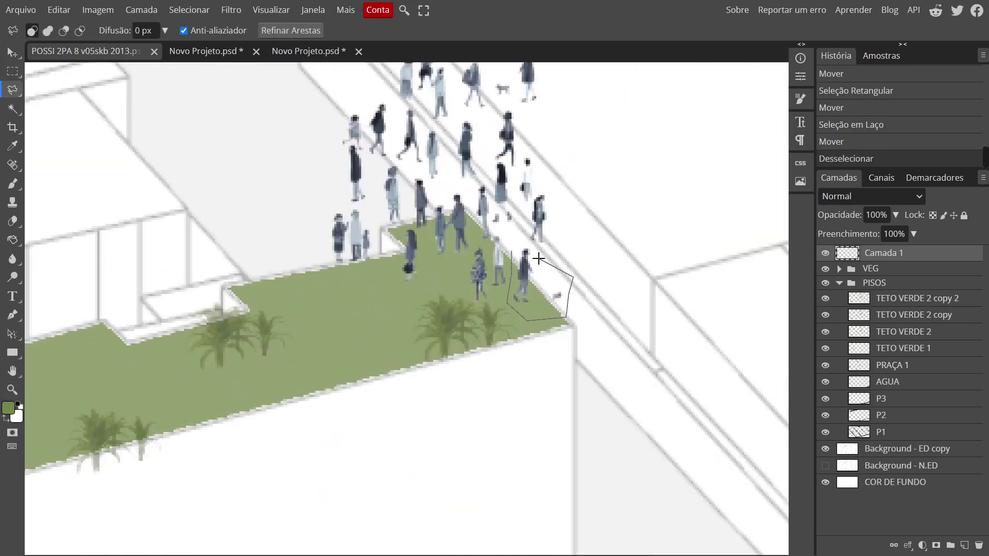
drag(538, 258, 511, 251)
key(z)
key(ctrl+minus)
key(ctrl+0)
key(v)
click(462, 209)
Marquee-select the two adults with a child beside the crowd and move them to the lower-left block's corner sidewalk.
key(z)
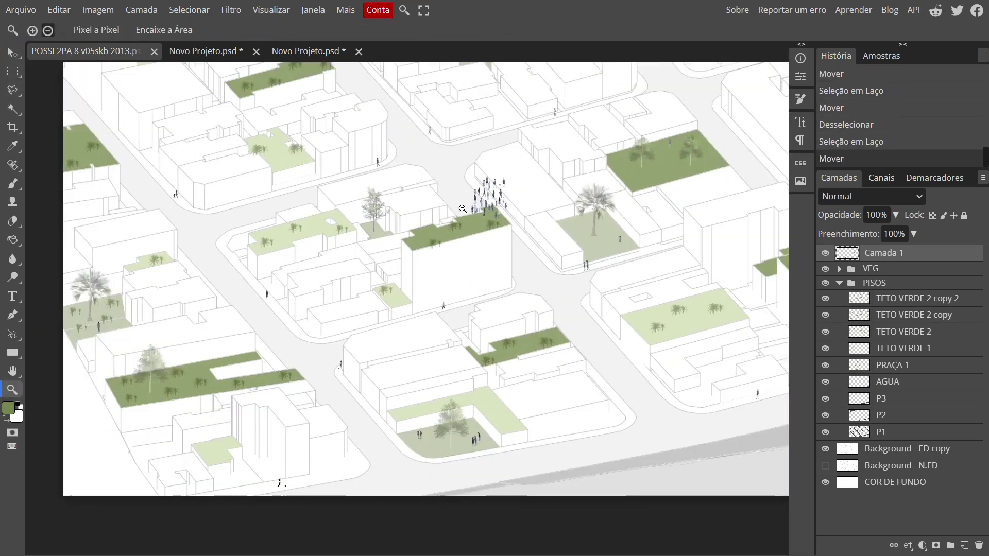
scroll(462, 209, up, 10)
key(m)
drag(373, 267, 373, 267)
key(z)
key(ctrl+0)
key(v)
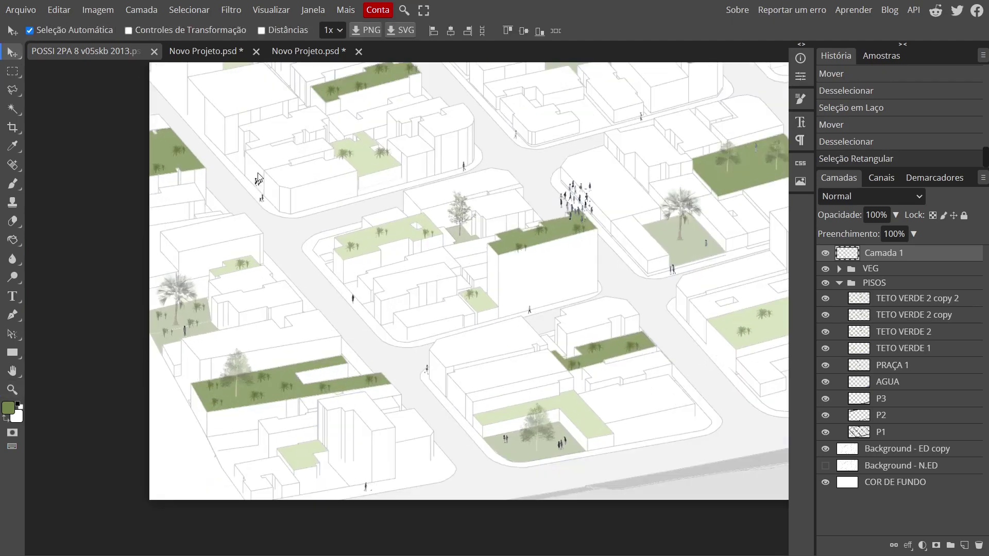
click(434, 471)
key(z)
key(ctrl+minus)
scroll(464, 280, up, 10)
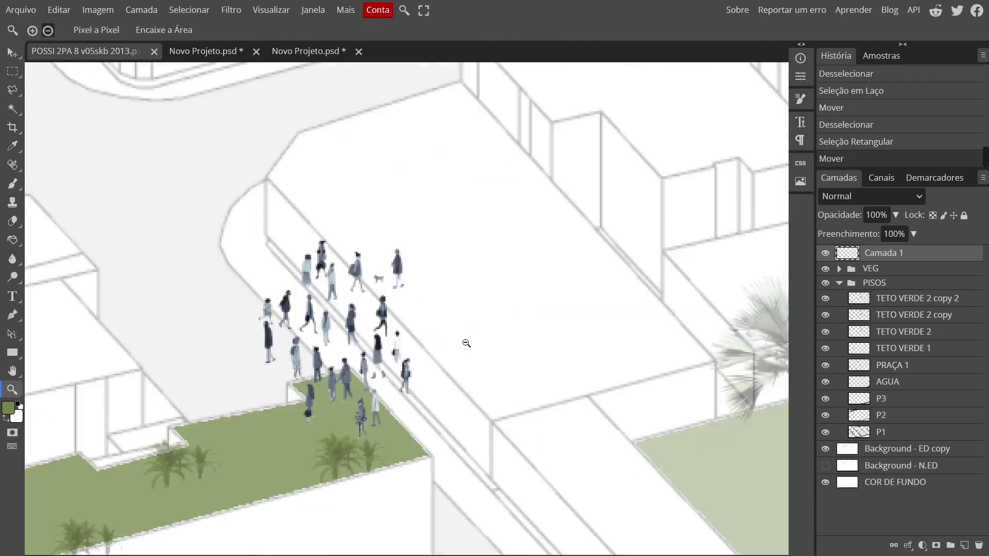
Marquee-select the walker with the dog and move them to the left-hand sidewalk of the upper-middle block.
key(m)
click(376, 261)
drag(368, 245, 421, 292)
key(z)
key(ctrl+0)
key(v)
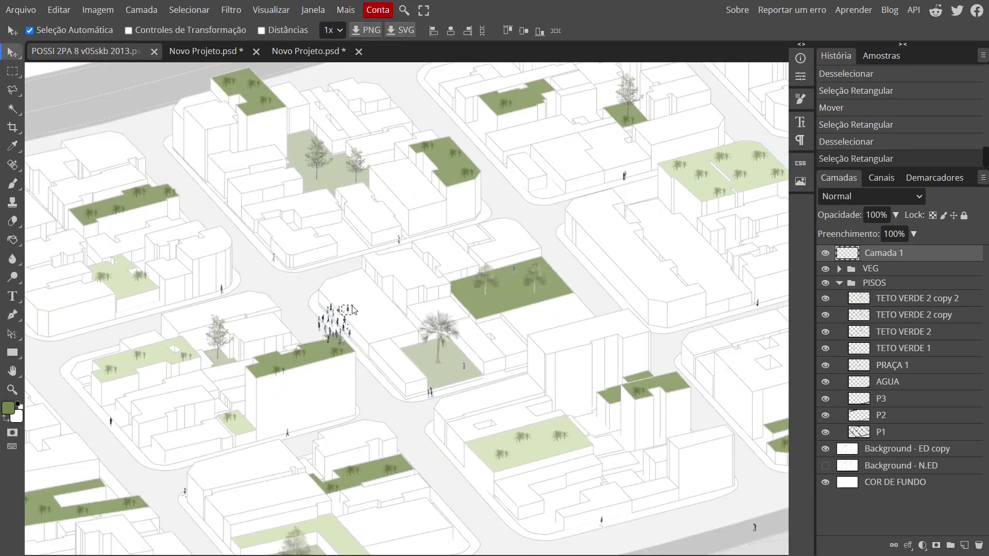
click(482, 133)
Lasso the patterned-coat figure and its pale-clad neighbour on the tower roof and move them to the far right end of the riverside strip.
scroll(395, 220, up, 10)
key(l)
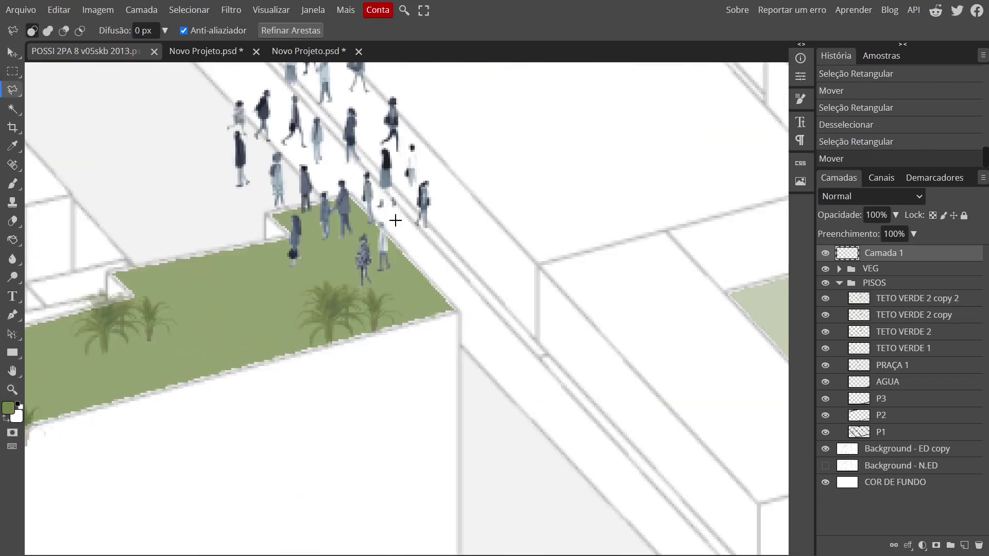
drag(349, 273, 407, 242)
key(z)
key(ctrl+0)
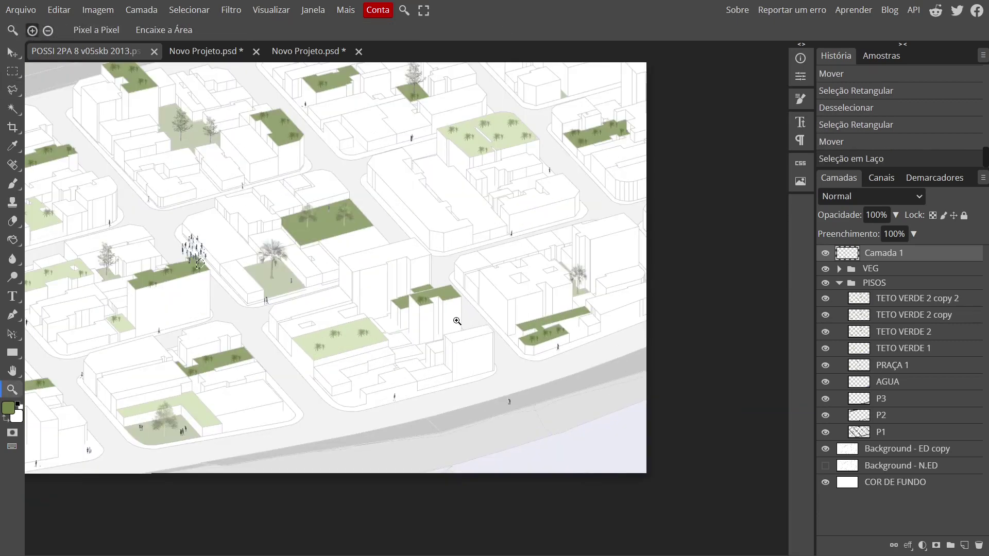
key(v)
click(630, 366)
Marquee-select the figure with the handbag on the tower roof, move it into the large palm's square and flip it horizontally.
scroll(193, 248, up, 10)
key(m)
drag(300, 202, 311, 225)
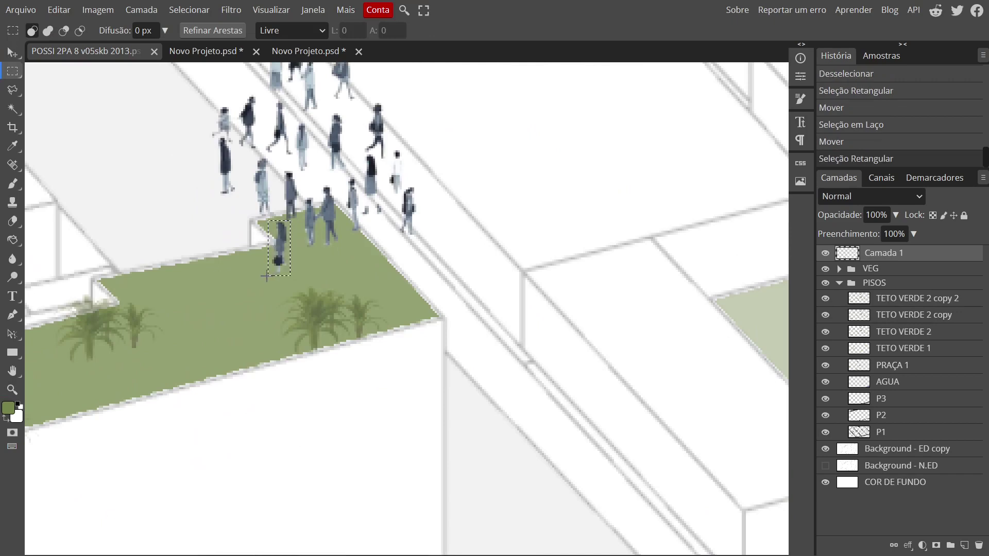
key(v)
scroll(348, 258, up, 2)
key(ctrl+t)
right_click(581, 288)
click(628, 466)
key(Return)
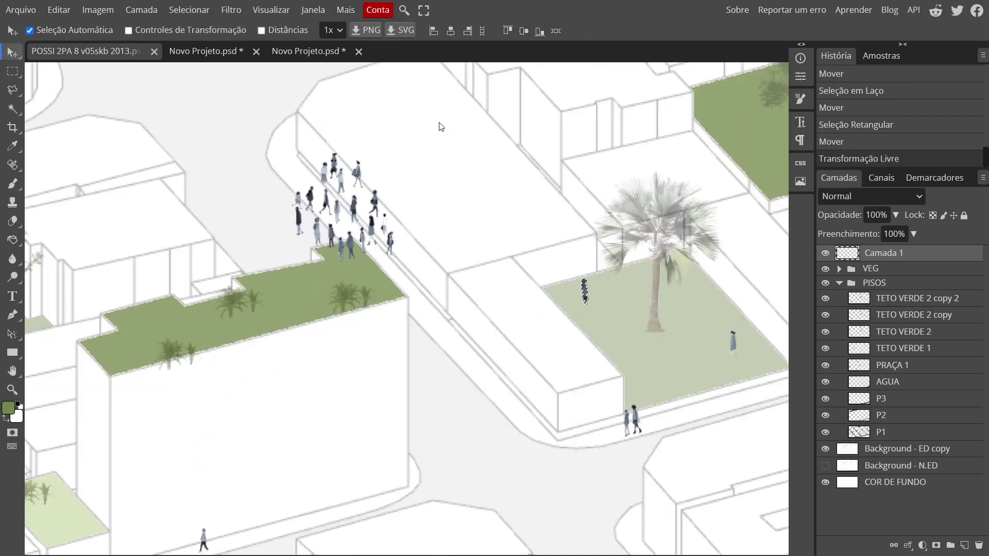
Lasso the three figures at the tower roof's back corner and move them into the small tree square beside the tower.
key(z)
key(ctrl+0)
scroll(373, 339, up, 10)
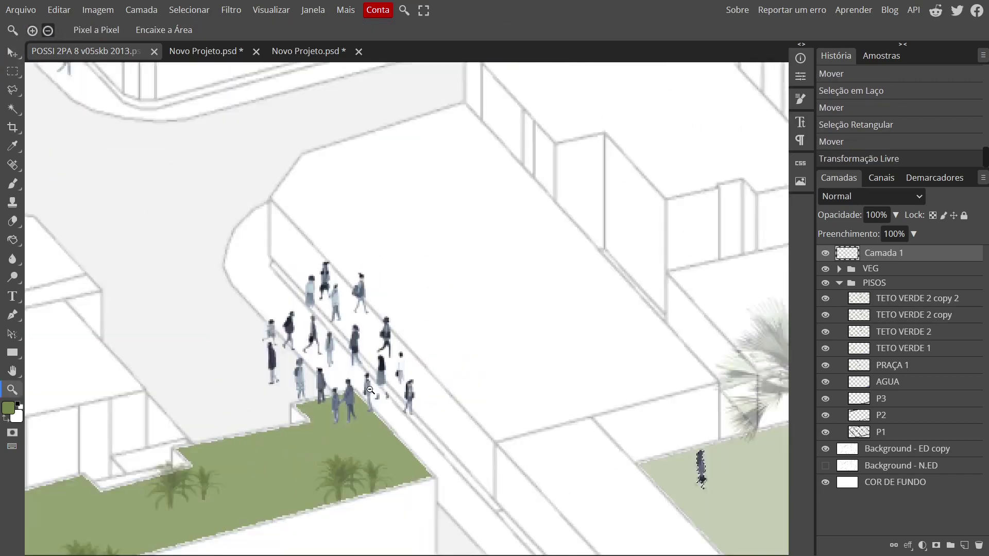
key(l)
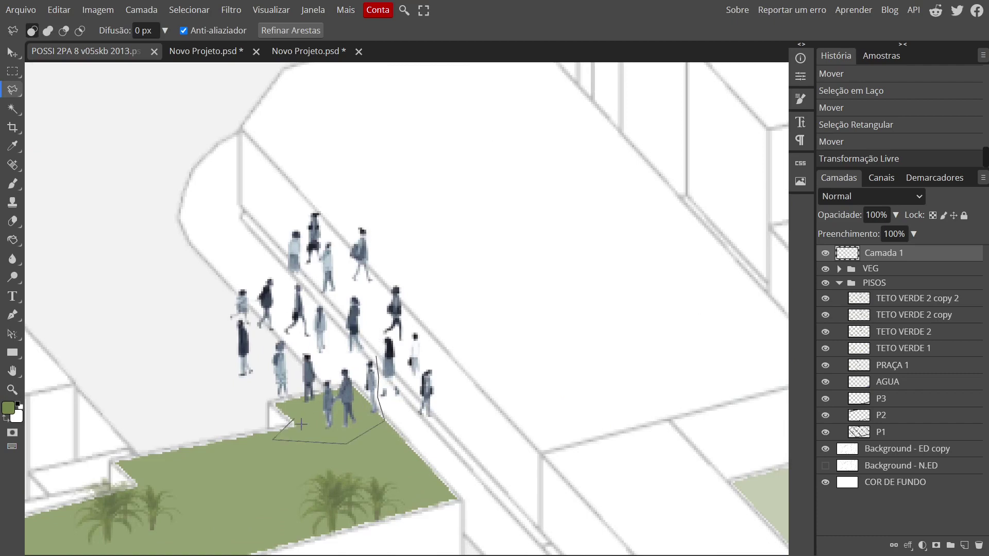
drag(368, 351, 367, 351)
key(z)
key(ctrl+0)
scroll(360, 412, up, 3)
key(v)
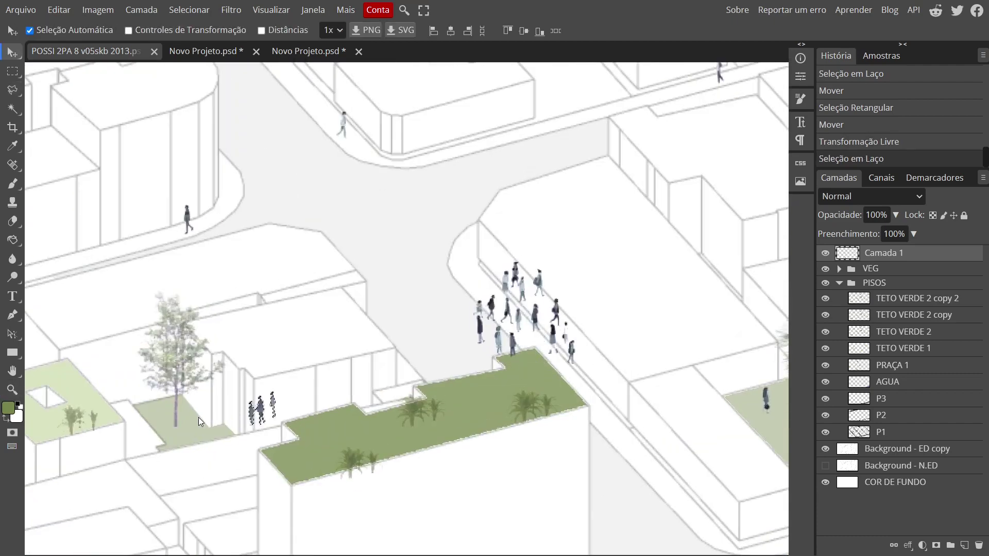
drag(193, 430, 196, 432)
Lasso the walker with the bag at the crowd's upper right and move it onto the upper-left block's light-green area.
key(z)
key(ctrl+0)
scroll(341, 241, up, 10)
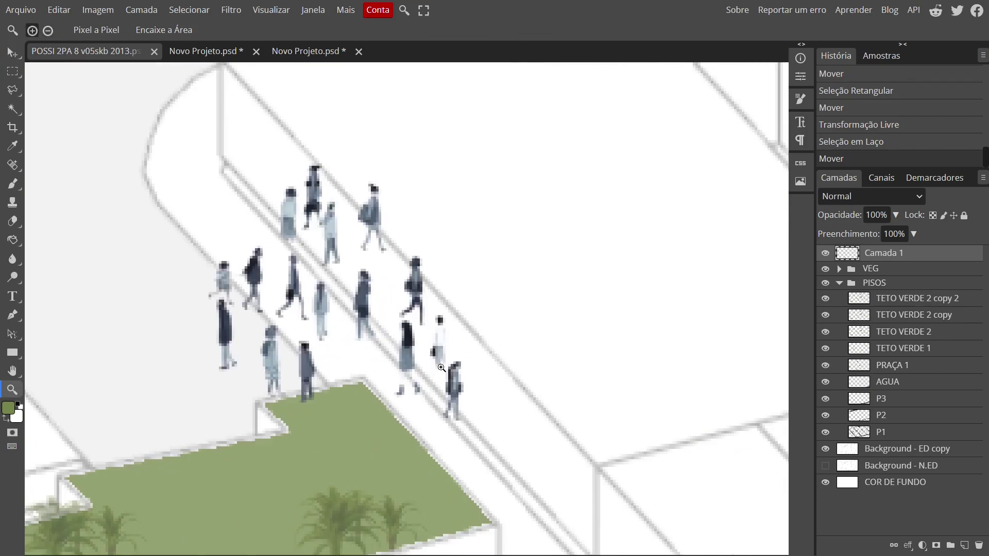
key(l)
key(z)
key(ctrl+0)
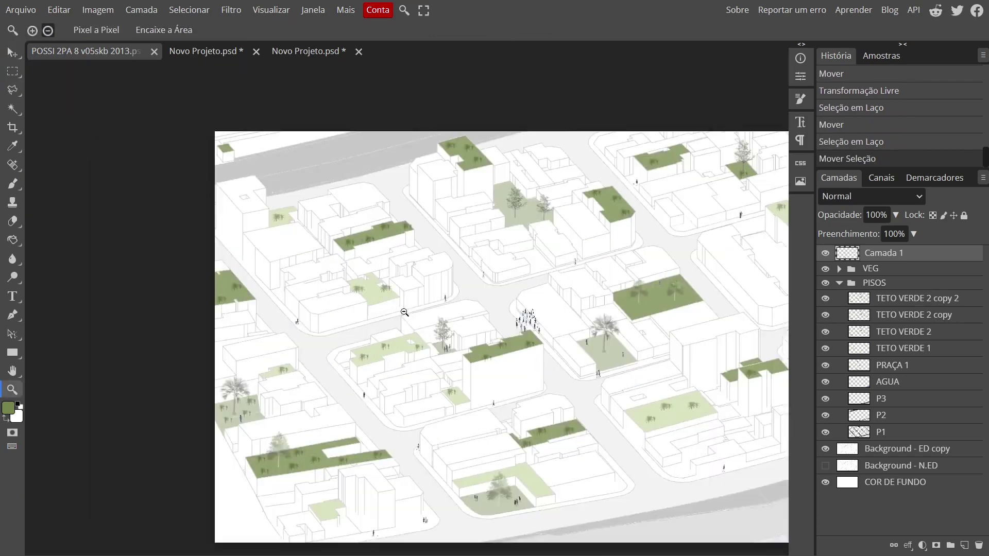
scroll(586, 308, up, 3)
key(v)
drag(271, 264, 272, 265)
Lasso the three figures at the top of the crowd and move them into the square with the large palm.
key(z)
key(ctrl+0)
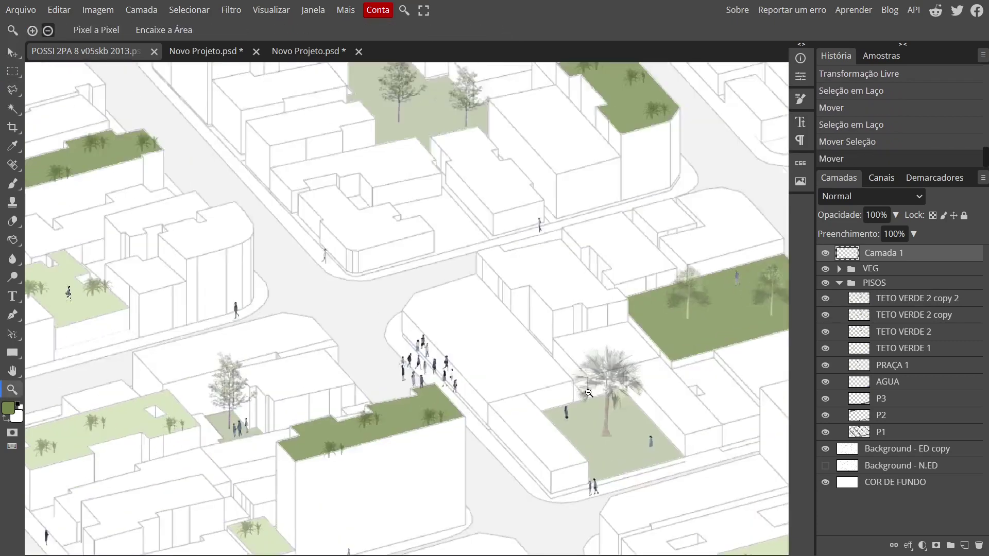
scroll(469, 405, up, 5)
key(l)
drag(178, 282, 226, 316)
key(Escape)
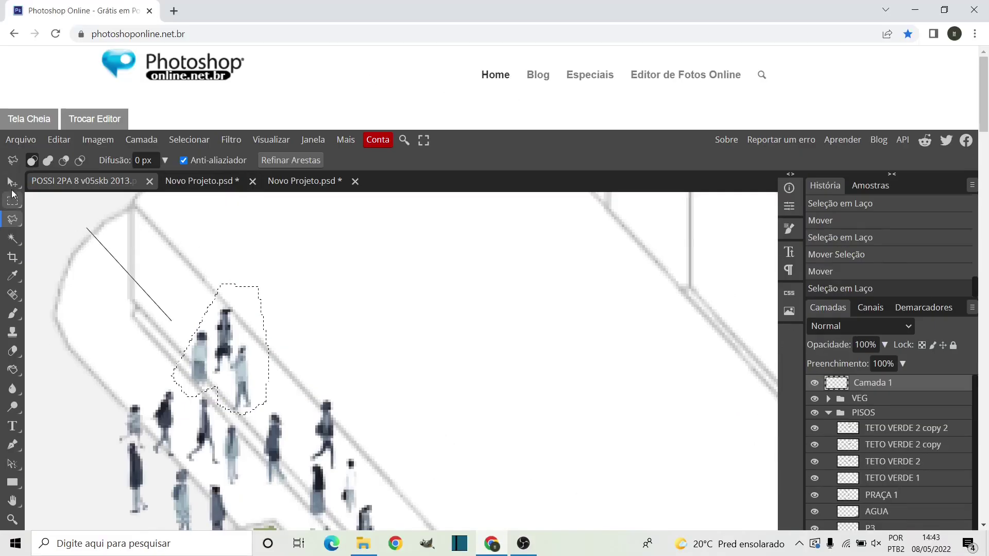
key(F11)
key(v)
scroll(350, 262, up, 3)
key(z)
key(ctrl+0)
scroll(267, 476, up, 2)
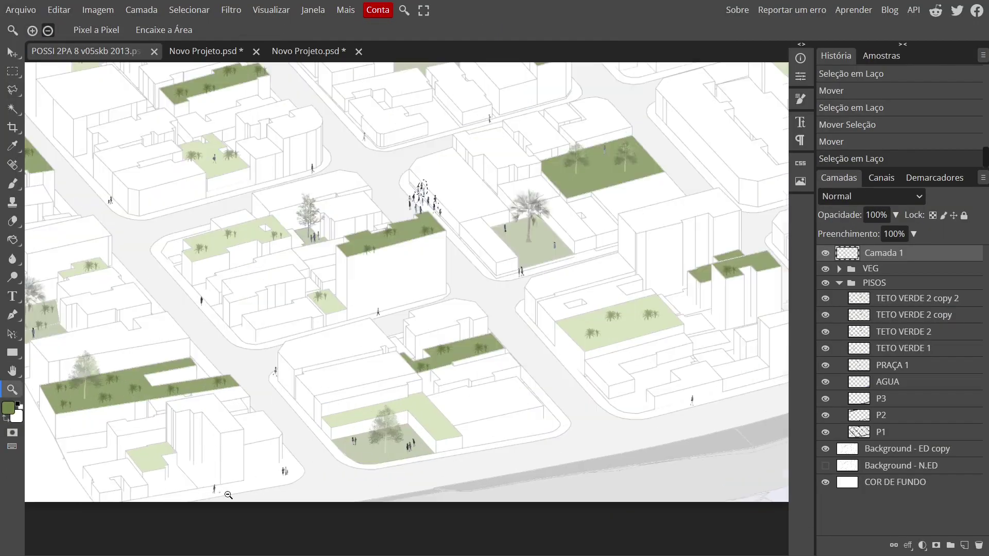
key(v)
Lasso the two figures at the crowd's right edge and move them to another spot away from the crowd.
key(m)
scroll(412, 227, up, 5)
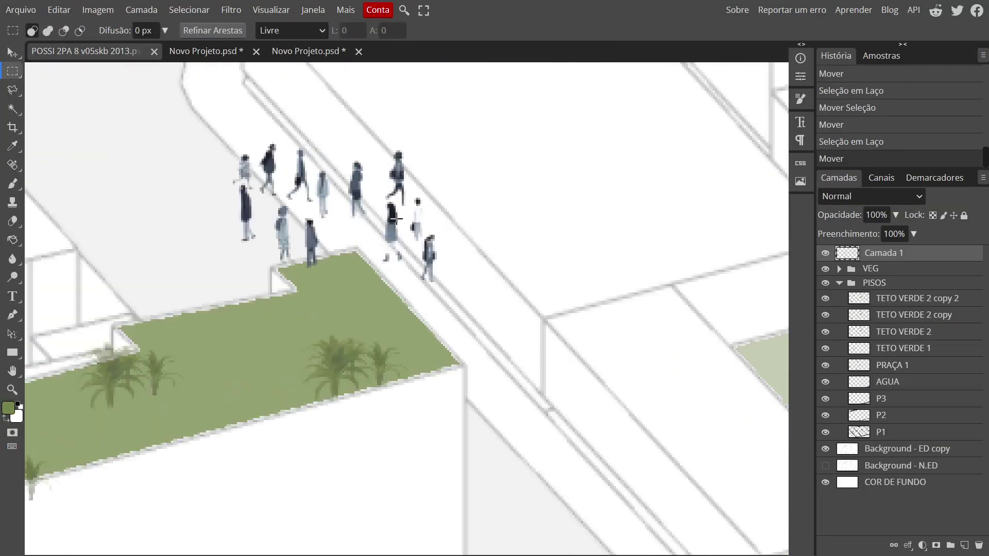
key(l)
mouse_move(427, 189)
mouse_down()
mouse_move(417, 277)
mouse_move(438, 192)
mouse_up()
scroll(433, 211, down, 6)
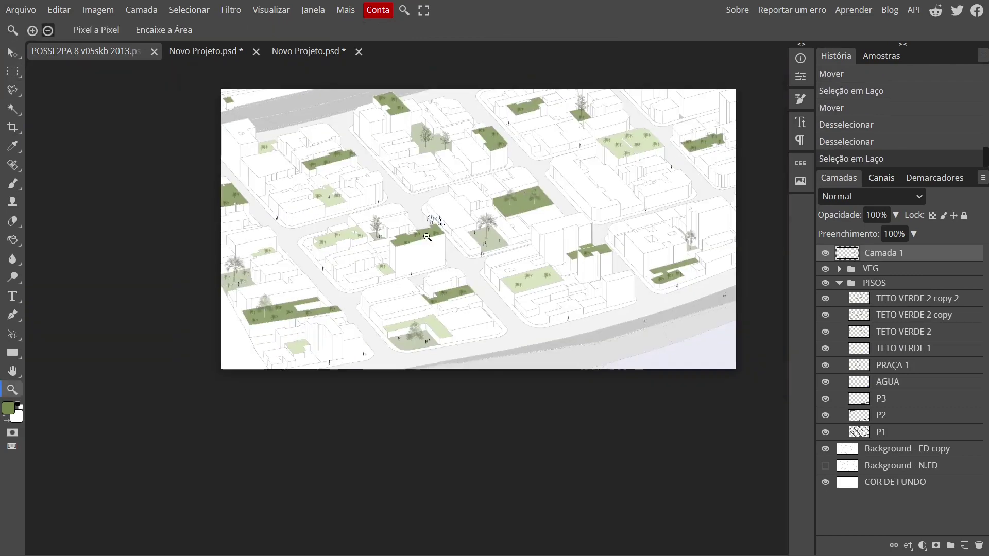
key(v)
scroll(425, 229, up, 2)
key(z)
scroll(336, 302, up, 5)
key(v)
drag(336, 302, 615, 246)
key(ctrl+d)
Lasso the dark walker above the long-skirted woman, move it to a free place outside the crowd and deselect.
key(z)
scroll(615, 246, down, 3)
scroll(433, 265, up, 2)
key(l)
mouse_move(439, 225)
mouse_down()
mouse_move(437, 298)
mouse_move(453, 288)
mouse_move(463, 297)
mouse_move(440, 229)
mouse_up()
key(z)
scroll(368, 256, down, 6)
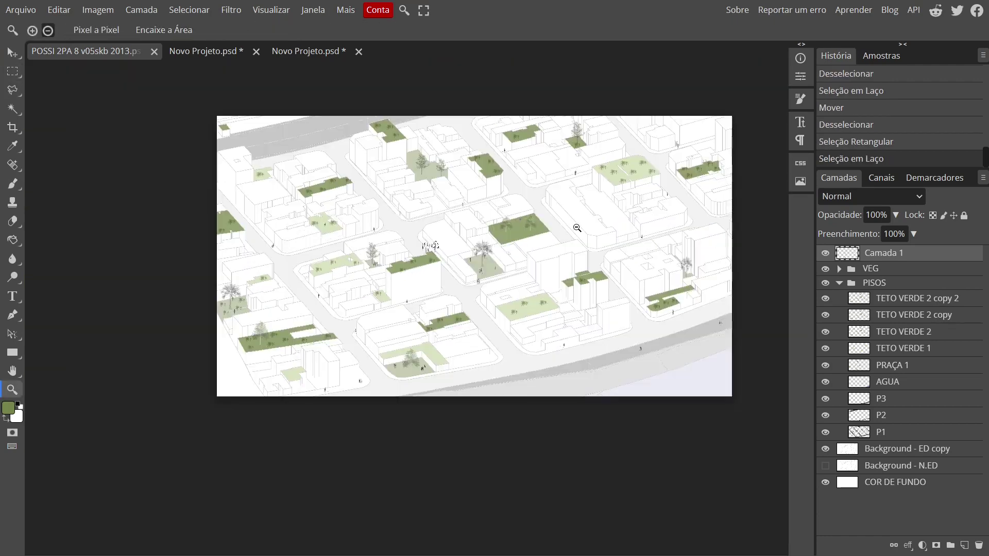
scroll(367, 256, up, 2)
key(v)
key(ctrl+d)
Marquee-select the long-skirted woman right of the crowd and move her to the sidewalk facing the large dark-green roof.
key(z)
scroll(358, 260, up, 5)
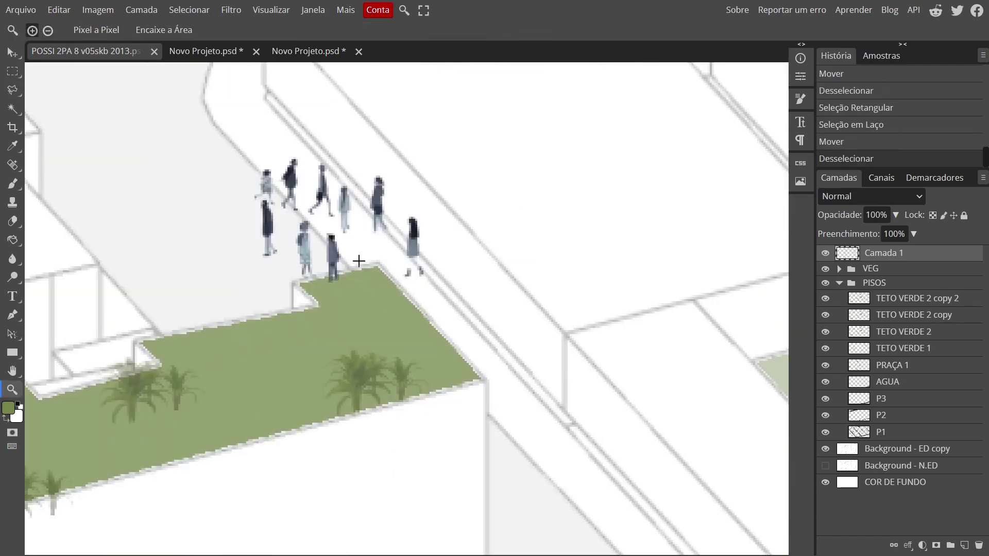
key(m)
drag(397, 213, 432, 281)
key(z)
scroll(433, 281, down, 5)
scroll(610, 245, up, 1)
key(v)
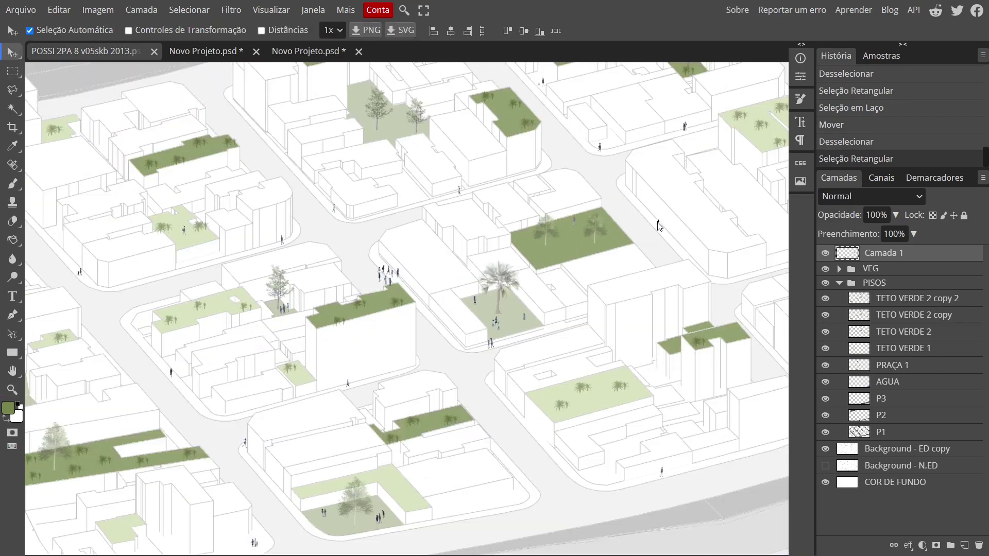
Marquee-select the remaining crowd, move it into the courtyard behind the lower-right block's light-green roof and deselect.
key(z)
scroll(404, 276, down, 4)
scroll(404, 276, up, 5)
scroll(403, 276, down, 5)
scroll(452, 300, up, 3)
scroll(451, 300, up, 3)
key(m)
drag(167, 166, 628, 389)
key(v)
key(ctrl+d)
key(z)
scroll(639, 389, down, 4)
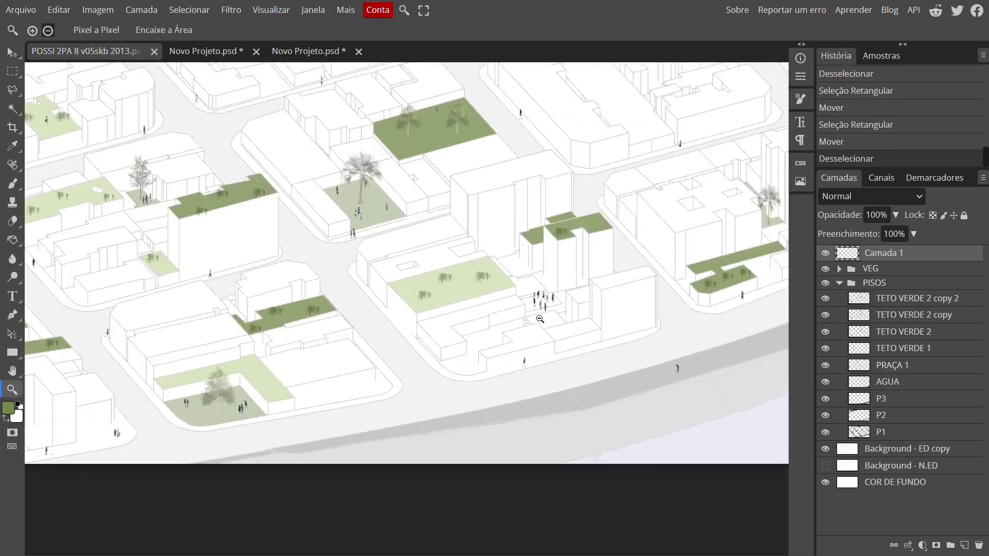
Rename the people layer to PESSOAS and try out its opacity.
double_click(881, 253)
text(PESSOAS)
key(Return)
drag(895, 214, 879, 241)
Turn the people into black silhouettes with Hue/Saturation by lowering the lightness, and reduce the layer's opacity.
click(98, 10)
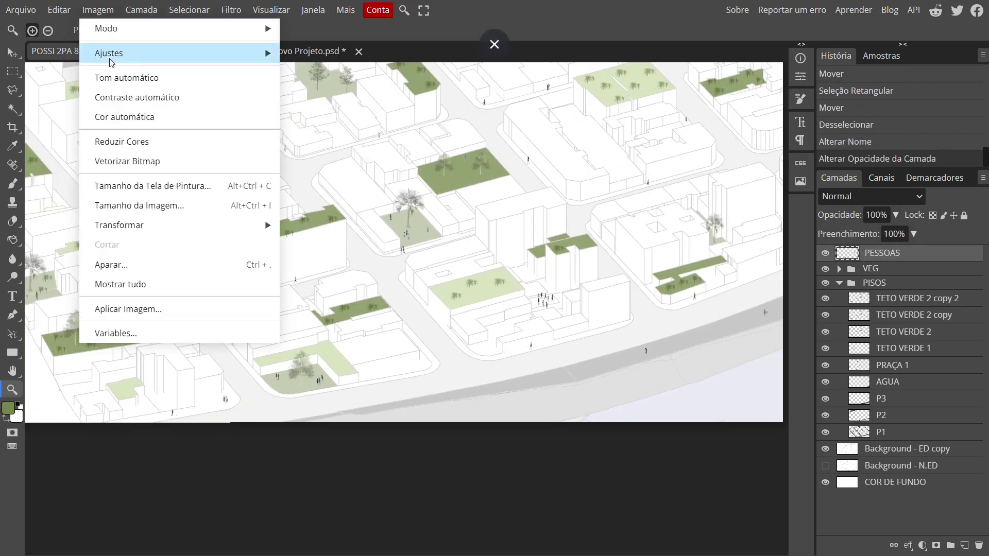
click(309, 146)
drag(298, 109, 544, 215)
drag(540, 347, 426, 348)
click(594, 235)
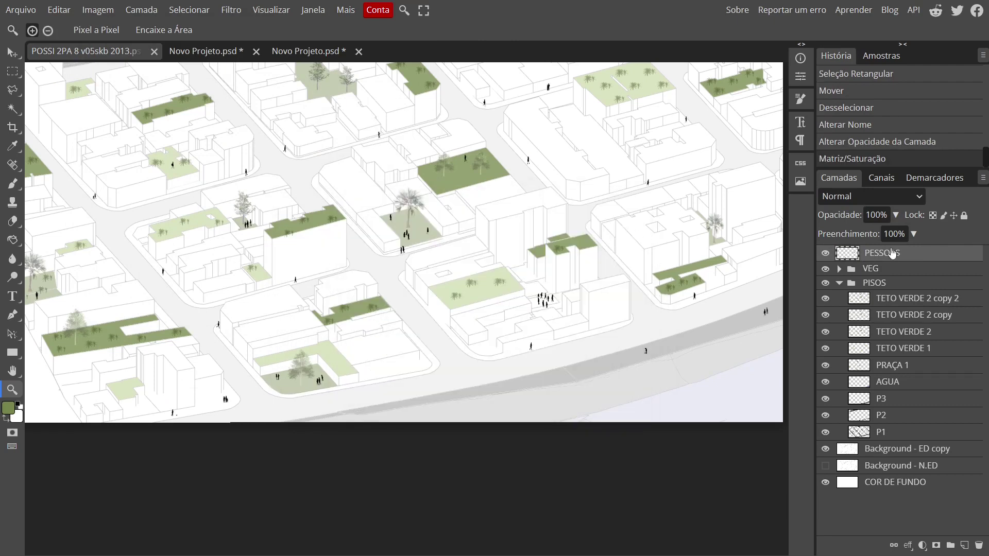
drag(896, 215, 856, 238)
Create a new layer at the top of the PISOS group and name it PRAÇA 2.
click(875, 299)
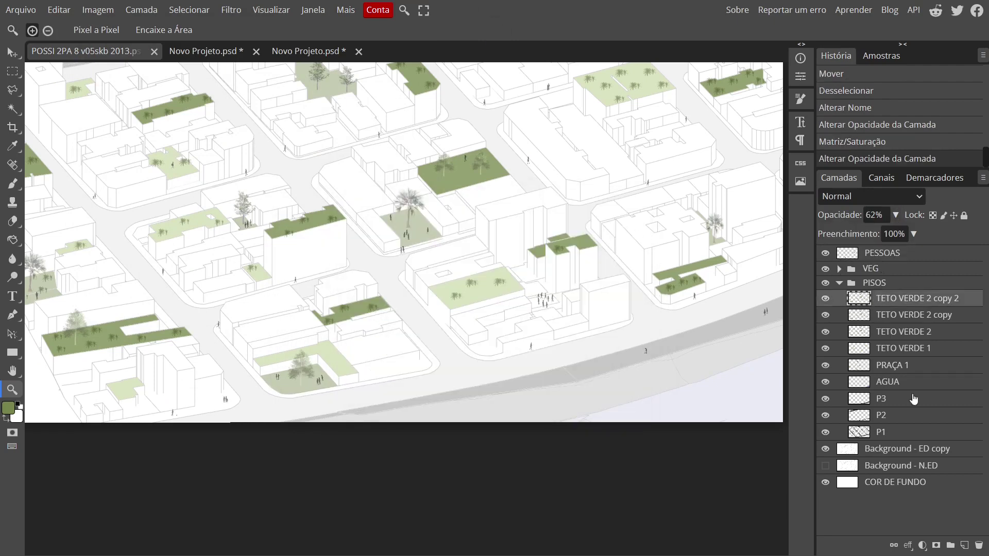
click(839, 283)
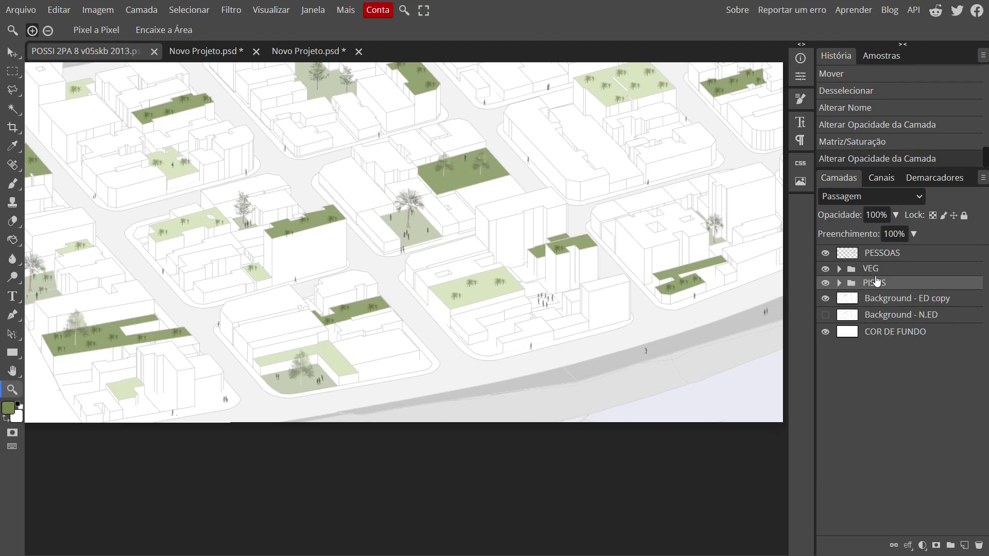
click(381, 416)
click(839, 283)
click(964, 544)
double_click(890, 302)
text(PRAÇA 2)
key(Return)
Lasso the open ground between the small light-green roof's building and the sidewalk in the lower-left block.
scroll(259, 191, up, 5)
key(l)
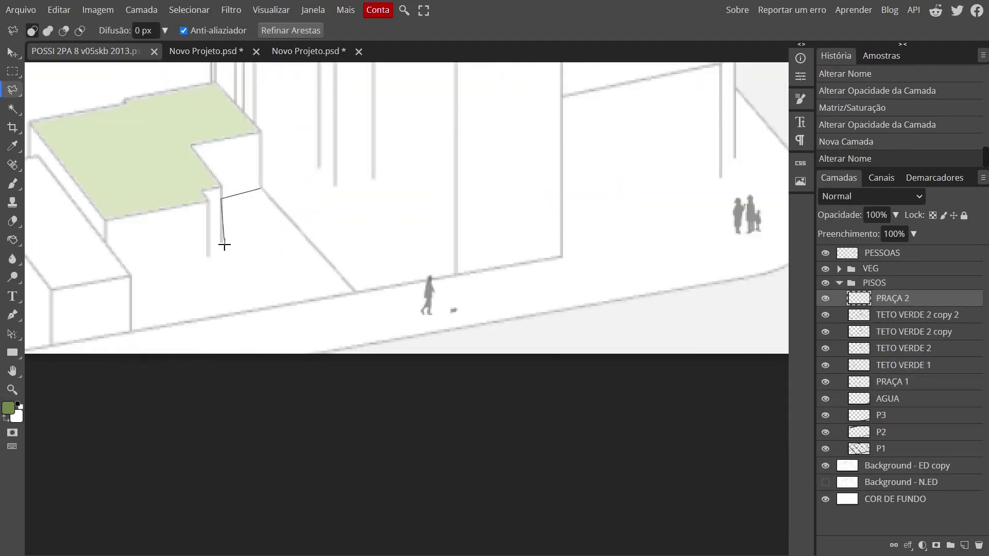
click(354, 292)
click(260, 189)
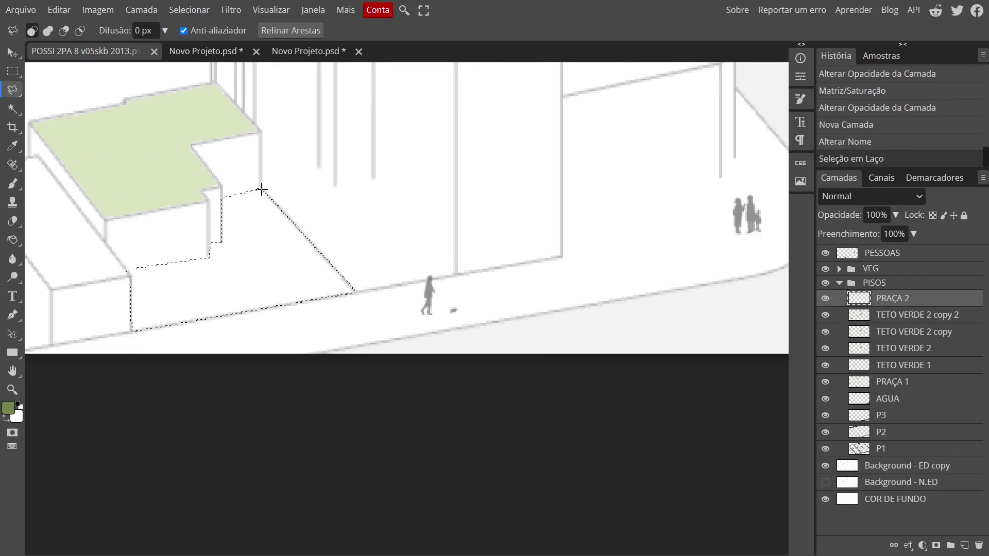
Choose a greyish-green foreground colour, fill the selected ground with the Paint Bucket and deselect.
click(8, 407)
click(132, 181)
click(309, 283)
key(g)
double_click(248, 267)
key(ctrl+d)
scroll(249, 266, down, 5)
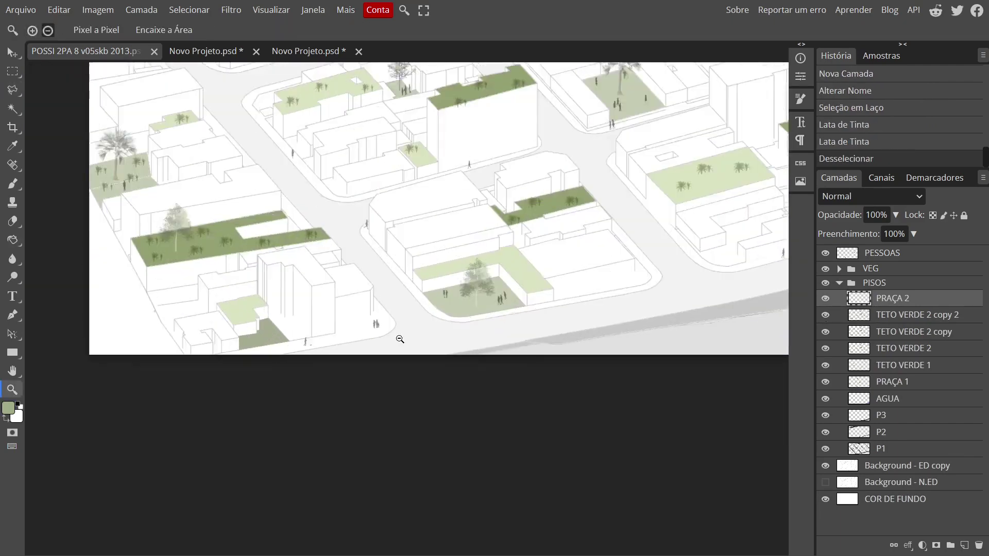
Lasso the corner ground around the family in the lower-left block, fill it with the greyish green and deselect.
scroll(270, 338, up, 3)
key(l)
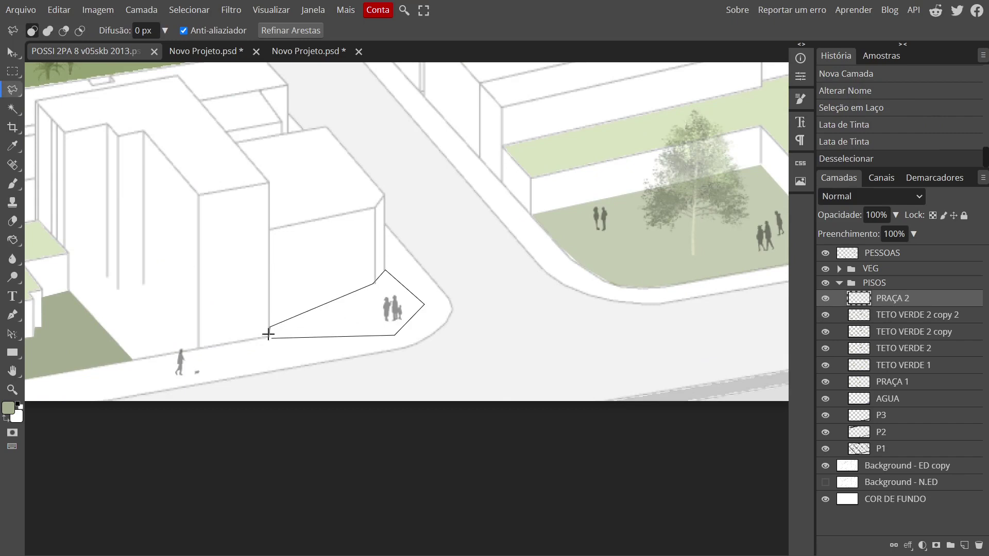
click(268, 334)
key(g)
click(331, 324)
key(ctrl+d)
Lasso the strip in front of the long building at the lower-middle block's right end and fill it with greyish green.
scroll(332, 324, down, 5)
scroll(467, 311, up, 4)
key(l)
click(459, 260)
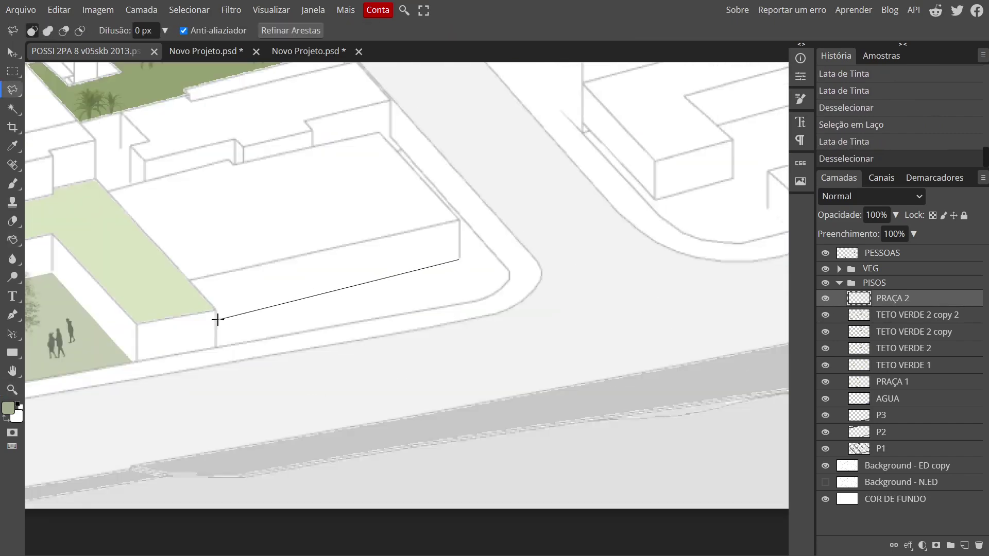
key(g)
double_click(389, 288)
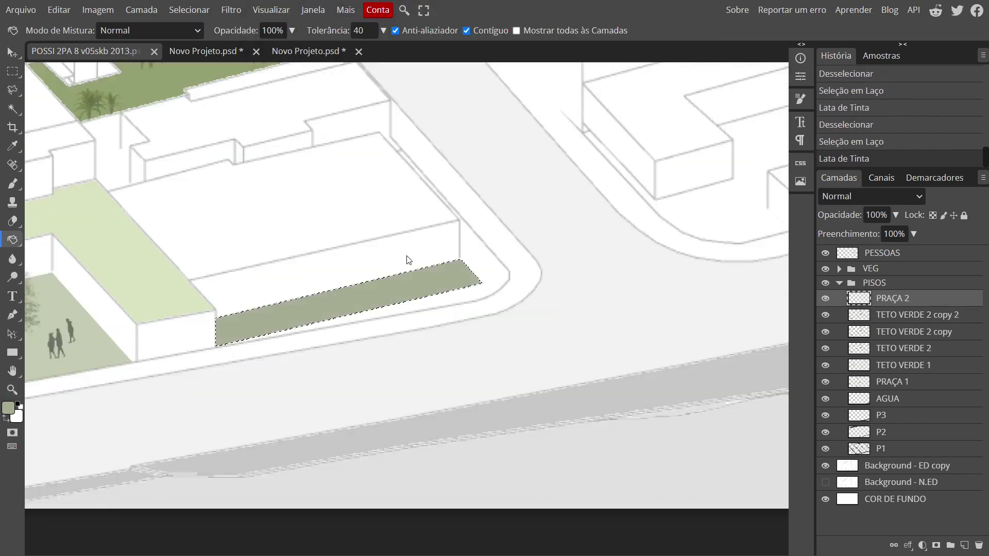
Lasso the winding open ground around the group of people, from the street corner to the tall buildings in the lower-right block.
drag(722, 219, 406, 316)
key(l)
click(477, 326)
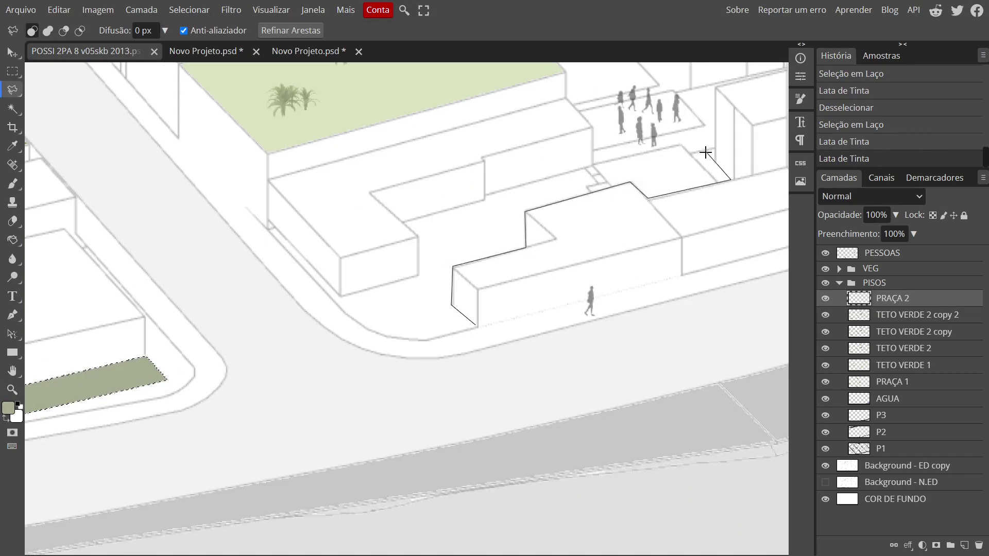
scroll(713, 280, up, 3)
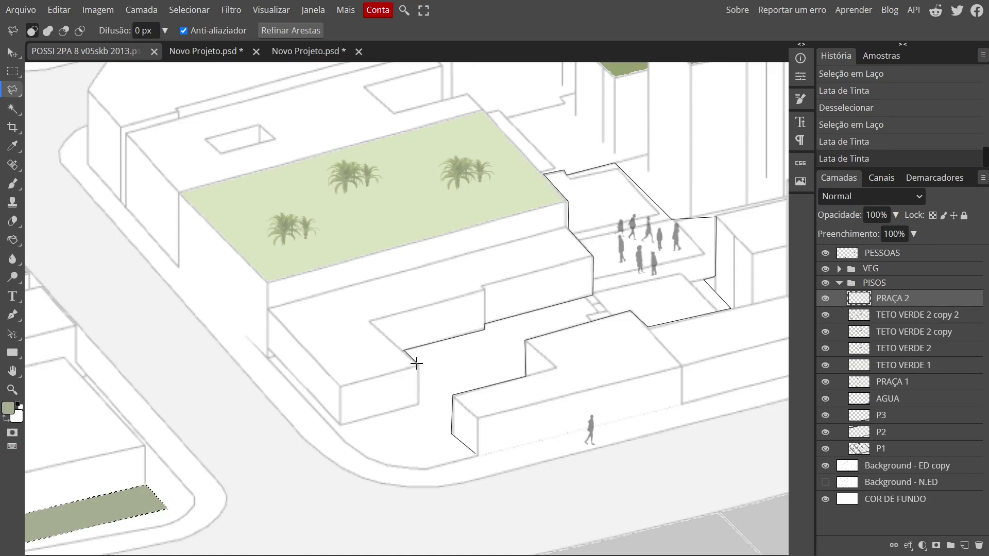
click(476, 454)
Fill the selected winding ground with greyish green on PRAÇA 2 and clear the same area on the Background - ED copy layer.
key(g)
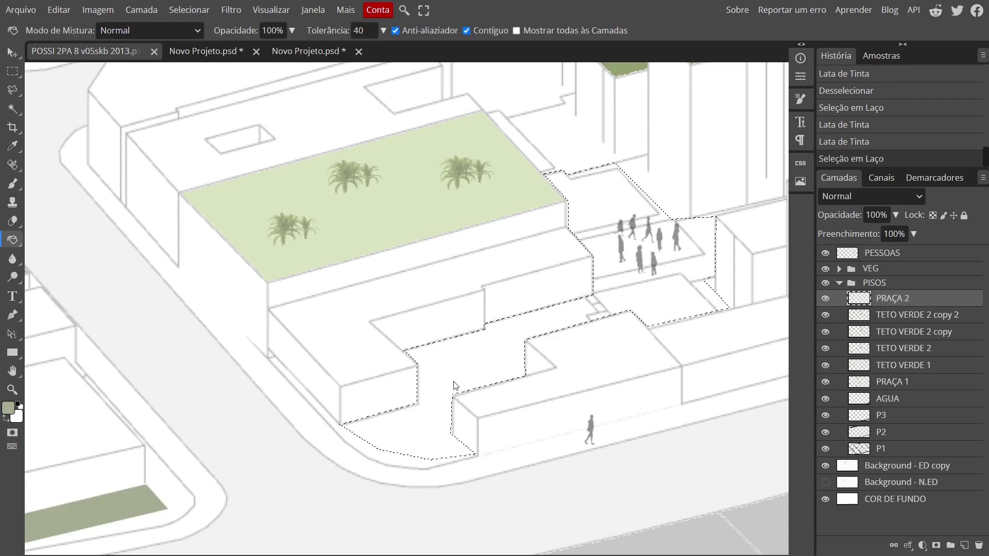
click(603, 276)
key(Delete)
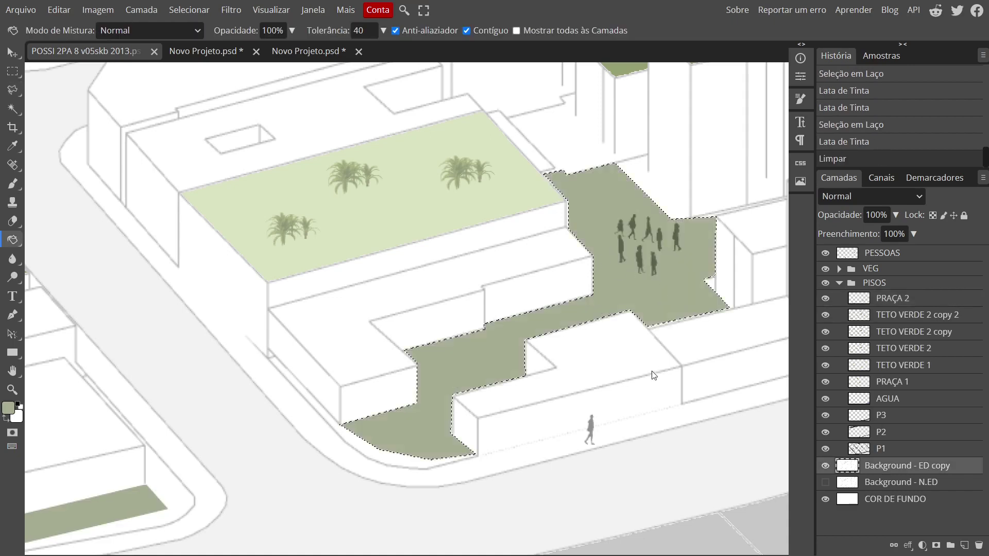
On PRAÇA 2, lasso the street-side courtyard below the two-tree square in the upper-middle block, fill it with greyish green and deselect.
key(z)
alt+click(669, 332)
alt+click(669, 332)
scroll(221, 144, up, 4)
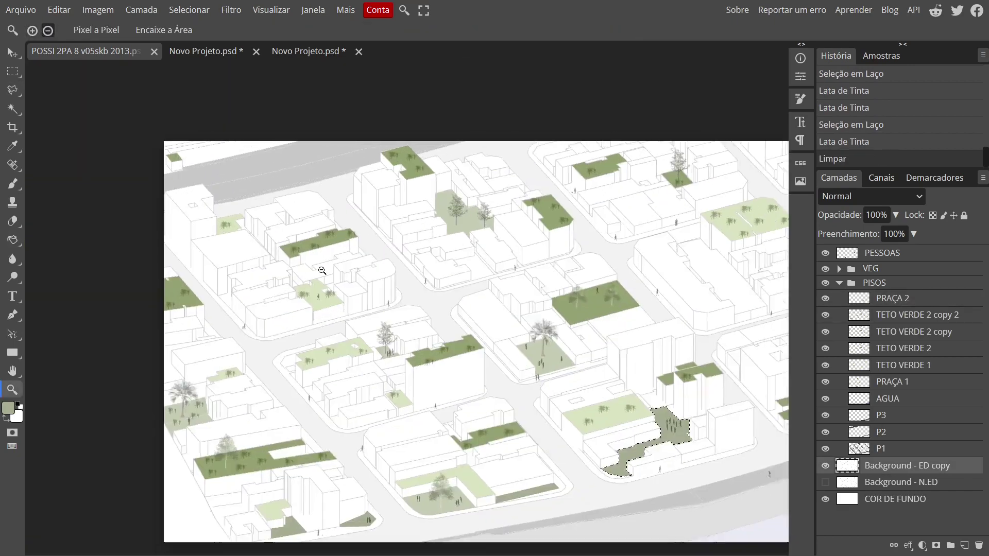
key(l)
click(871, 298)
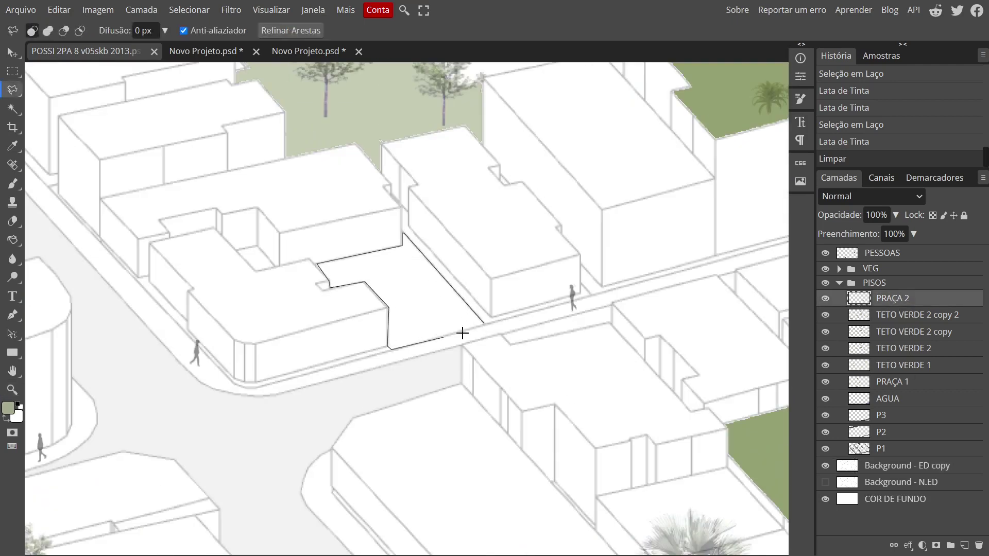
drag(463, 333, 464, 329)
key(g)
click(415, 294)
key(ctrl+d)
Lasso the open ground below the long green roof at the lower-left block's street edge, fill it with greyish green and deselect.
key(z)
alt+click(415, 294)
scroll(199, 469, up, 4)
key(l)
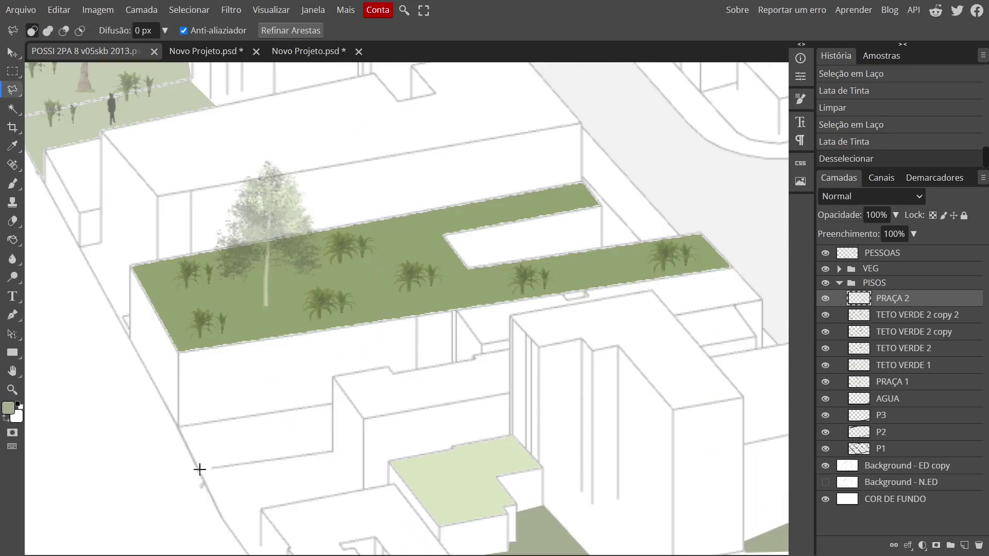
click(262, 506)
scroll(266, 485, down, 3)
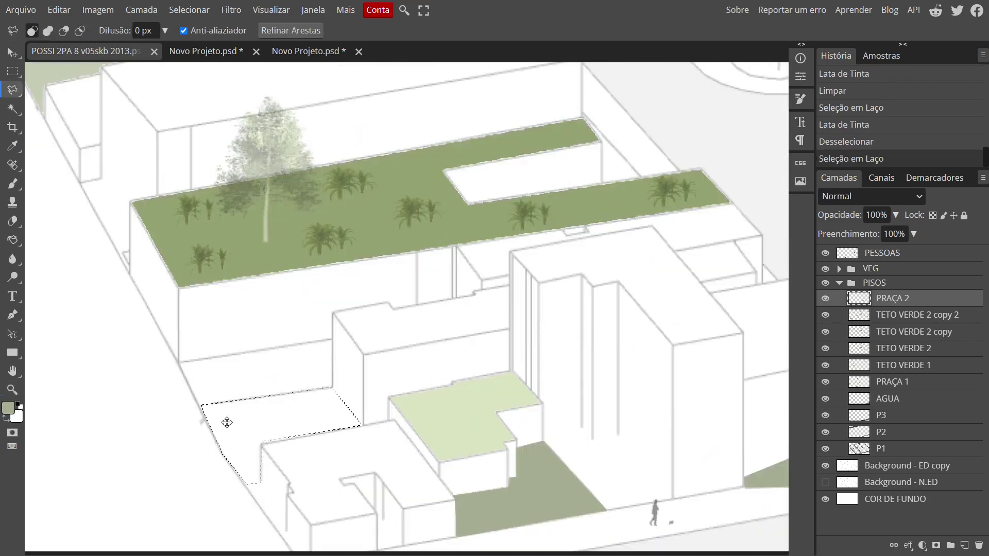
key(g)
click(242, 422)
key(ctrl+d)
Magic Wand the long inner courtyard beside the light-green roof in the right-hand block, using the Background - ED copy layer.
key(z)
alt+click(242, 422)
scroll(572, 346, up, 4)
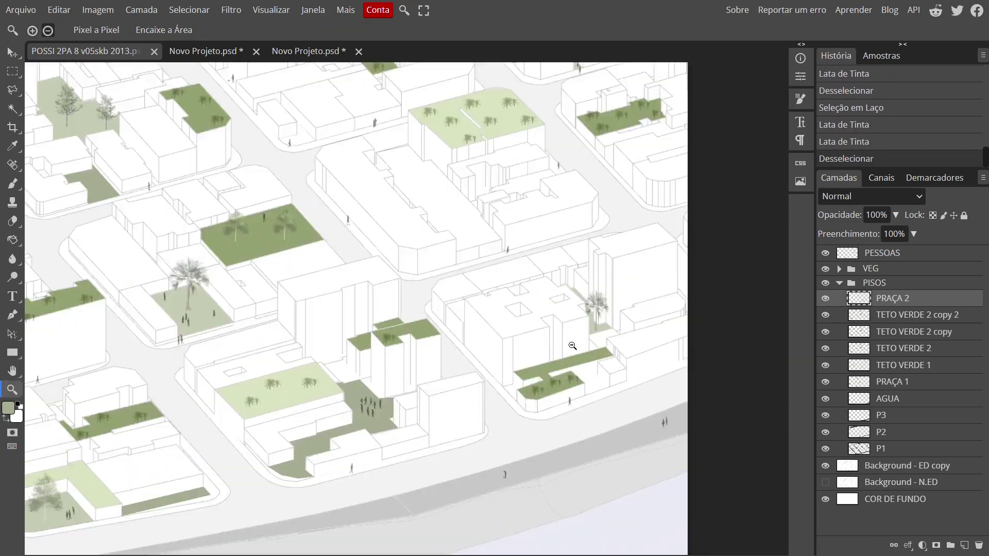
alt+click(572, 346)
scroll(505, 241, up, 4)
key(w)
click(907, 465)
click(454, 237)
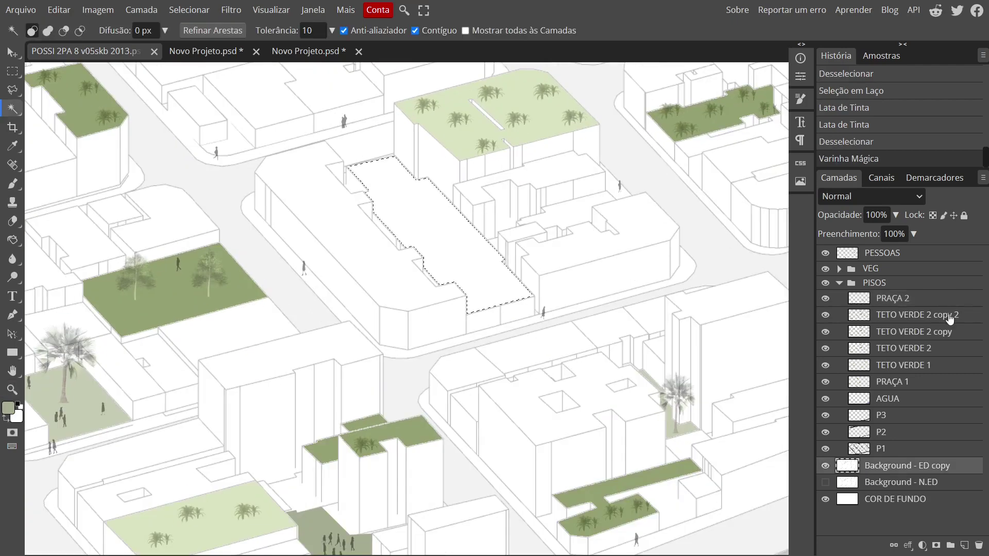
Fill the selected long courtyard with greyish green on the PRAÇA 2 layer and deselect.
key(g)
click(438, 233)
key(ctrl+z)
click(904, 301)
click(459, 259)
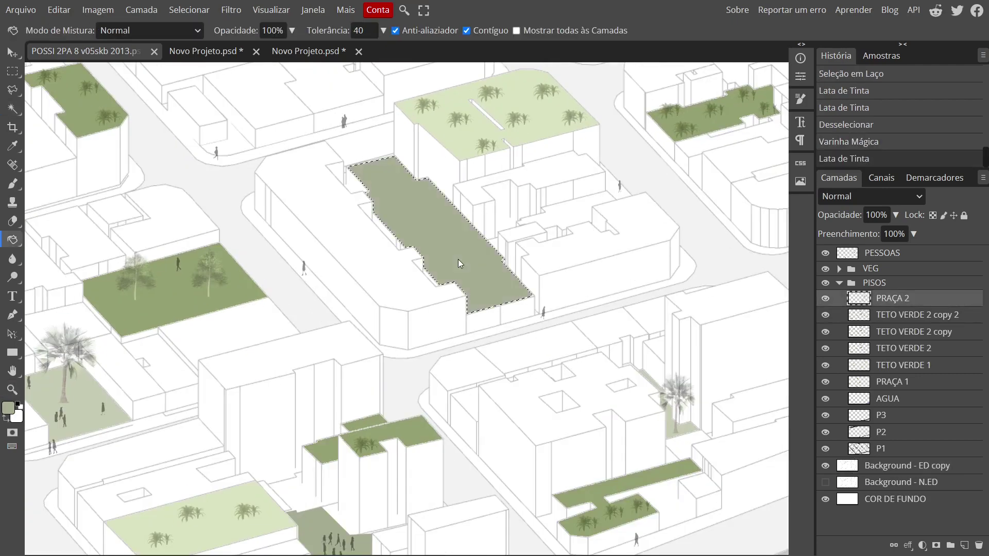
key(ctrl+d)
Lower the PRAÇA 2 layer's opacity to 32%.
key(z)
alt+click(458, 264)
key(3)
key(2)
click(445, 357)
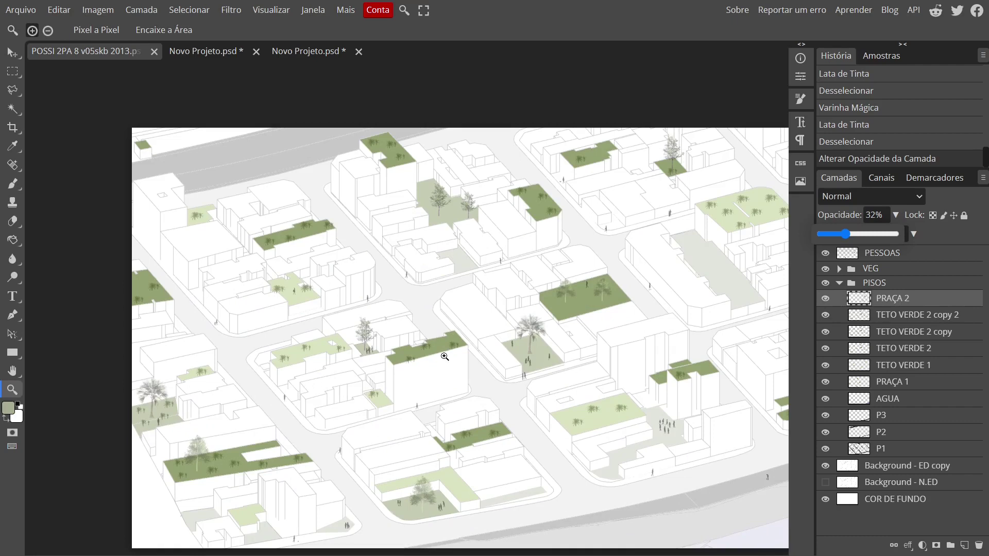
Check the floor layers' visibility and delete the TETO VERDE 2 copy and TETO VERDE 2 copy 2 layers.
click(903, 381)
click(826, 349)
click(826, 349)
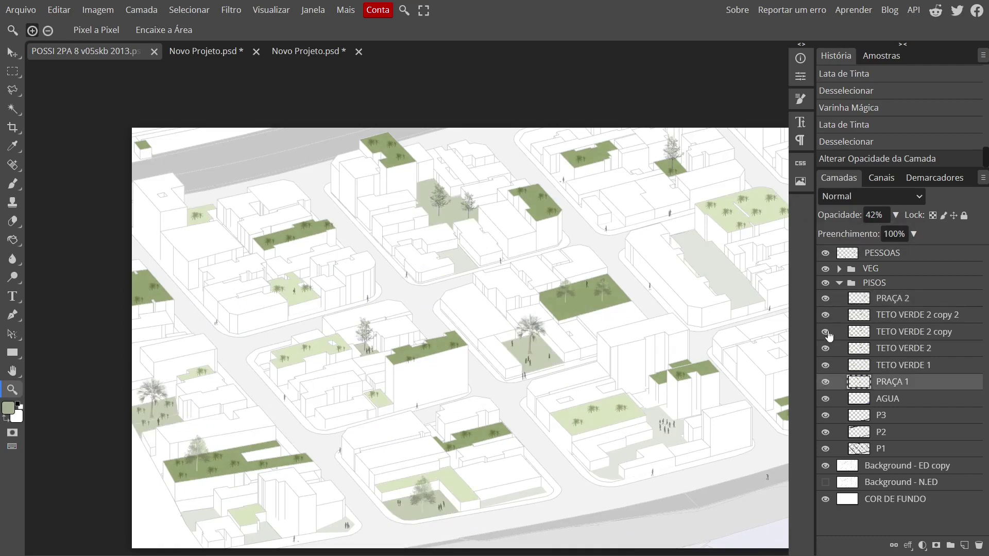
click(826, 332)
click(826, 314)
click(907, 332)
click(978, 547)
Set the PRAÇA 2 layer's opacity to 49%.
alt+click(362, 370)
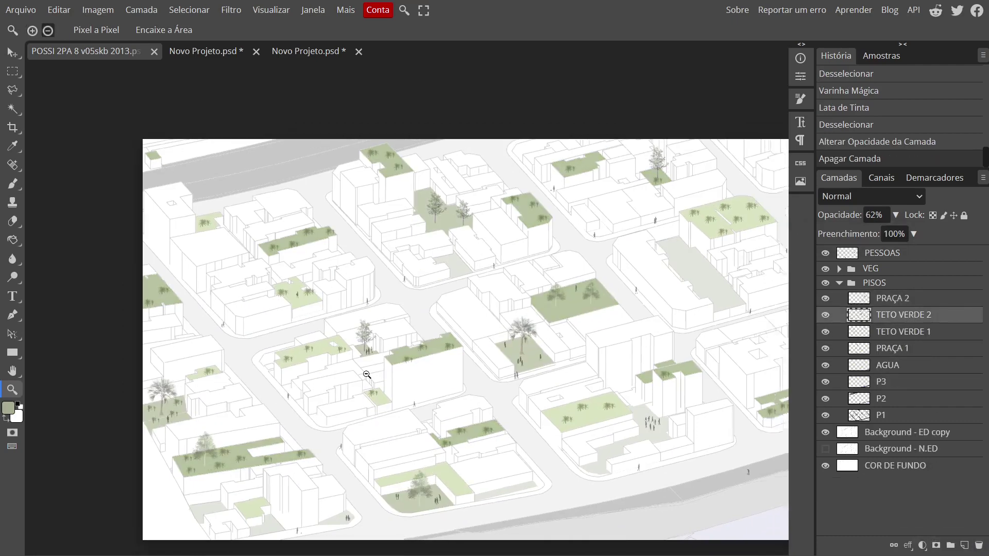
click(902, 298)
click(895, 215)
drag(833, 233, 859, 233)
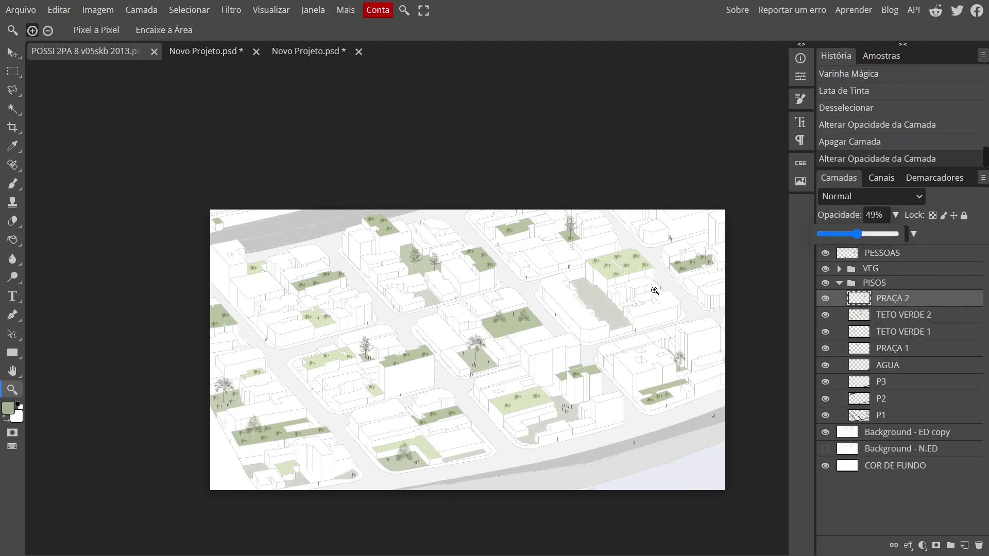
Save the drawing as a PSD under the ESTUDO URBANO file name.
key(Escape)
click(26, 117)
click(21, 10)
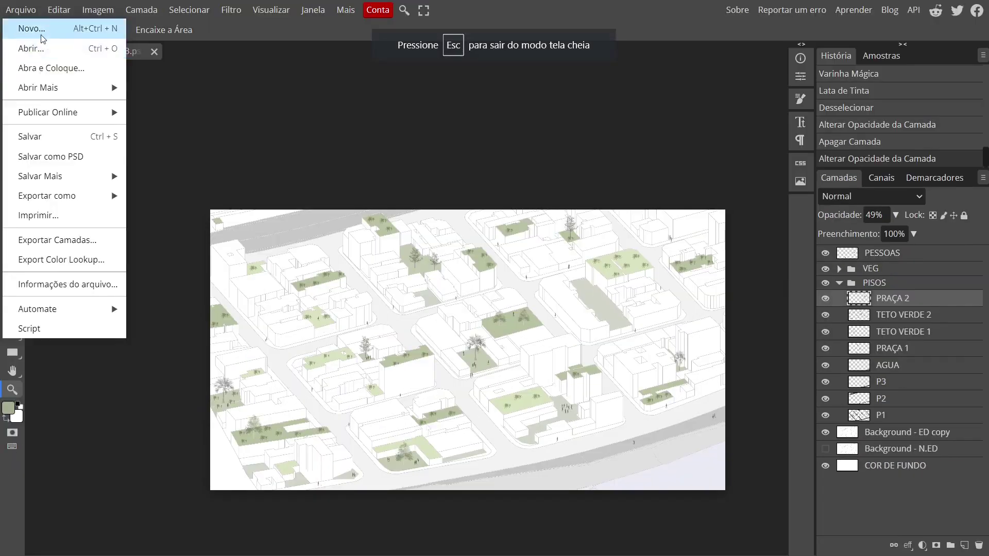
click(79, 156)
click(381, 287)
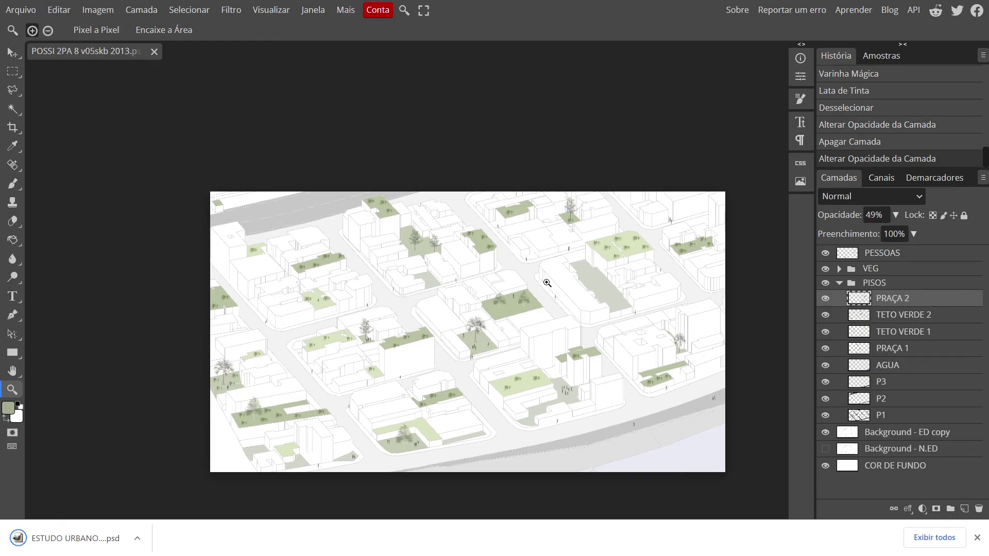
Search Google for "textura papel milimetrado" in a new browser tab.
key(Escape)
key(ctrl+t)
text(TEXTURE PAPEL MILIMETRA)
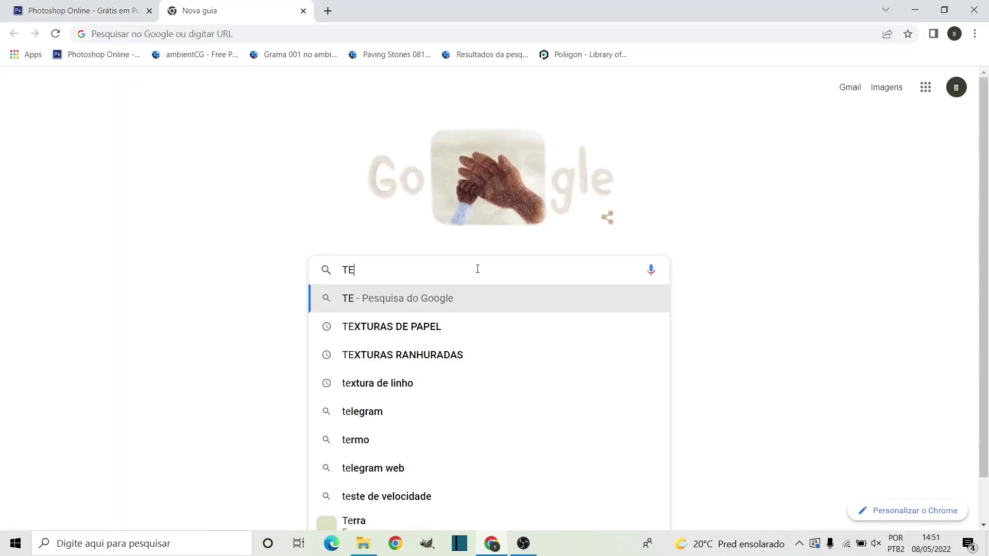
click(476, 337)
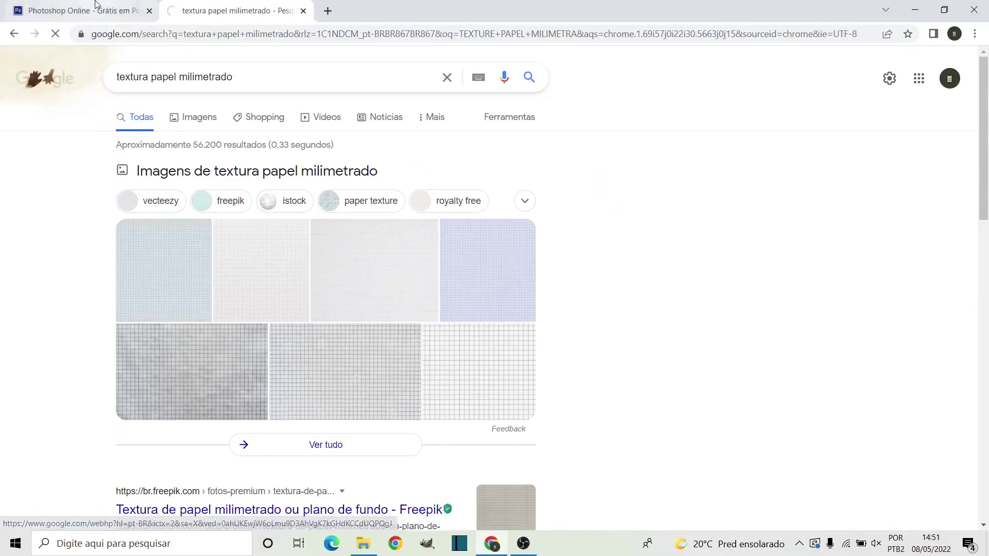
Switch back to Photoshop Online and add a new layer at the top of the layer stack.
click(98, 11)
scroll(838, 399, down, 3)
key(ctrl+shift+n)
Group the PESSOAS layer into a folder named ESCALAS HUMANAS.
click(869, 269)
key(ctrl+g)
click(865, 269)
text(ESCALAS HUMANS)
key(Return)
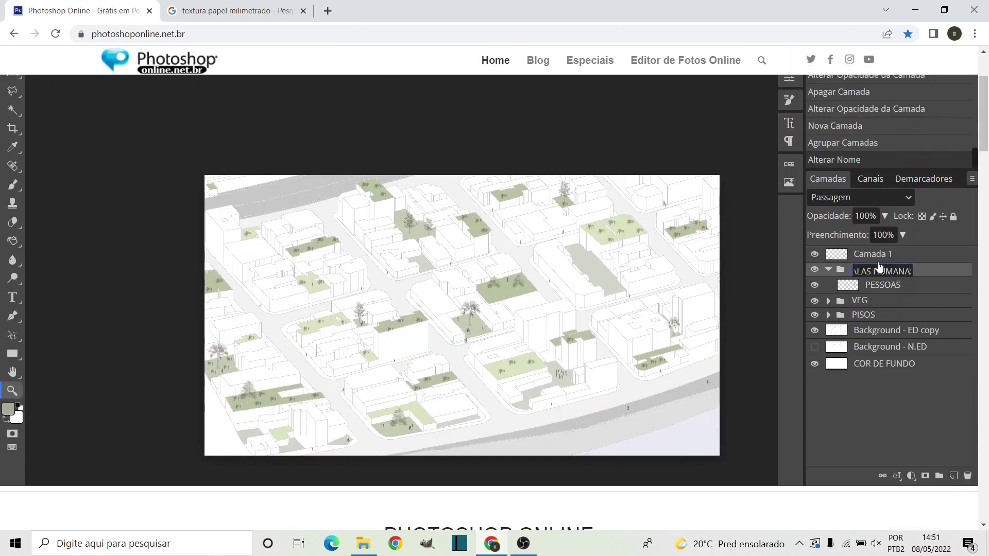
text(S)
key(Return)
Rename the new top layer as TEXURE.
double_click(872, 254)
text(PAPEL)
key(Return)
Compare graph paper images in the Google results and place the light squared-paper texture into the Photoshop Online drawing.
click(236, 11)
click(728, 240)
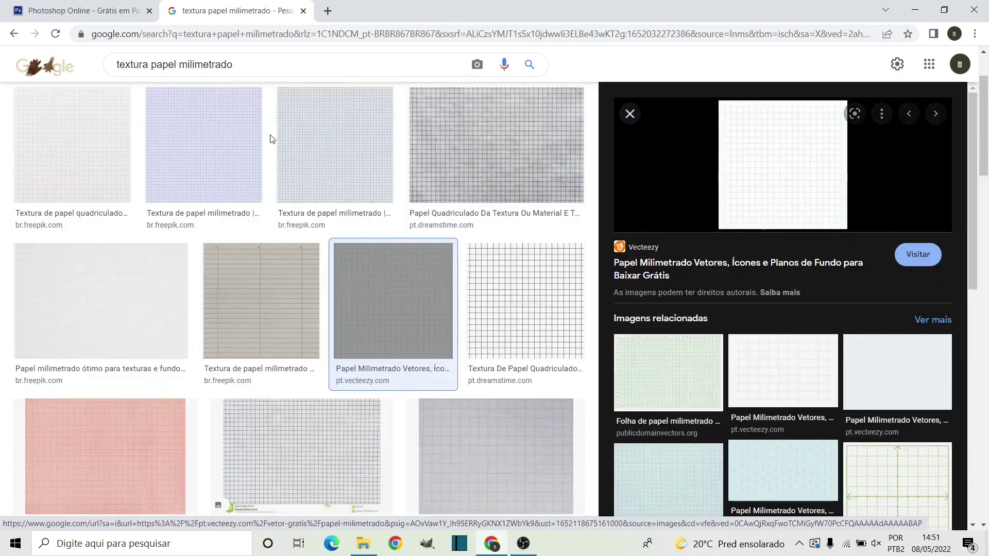
click(281, 139)
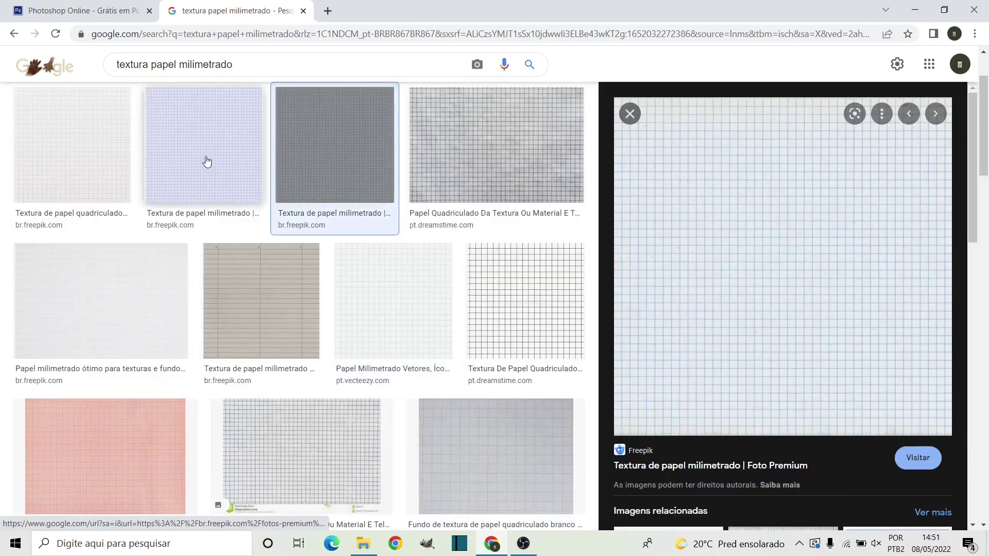
drag(82, 165, 536, 311)
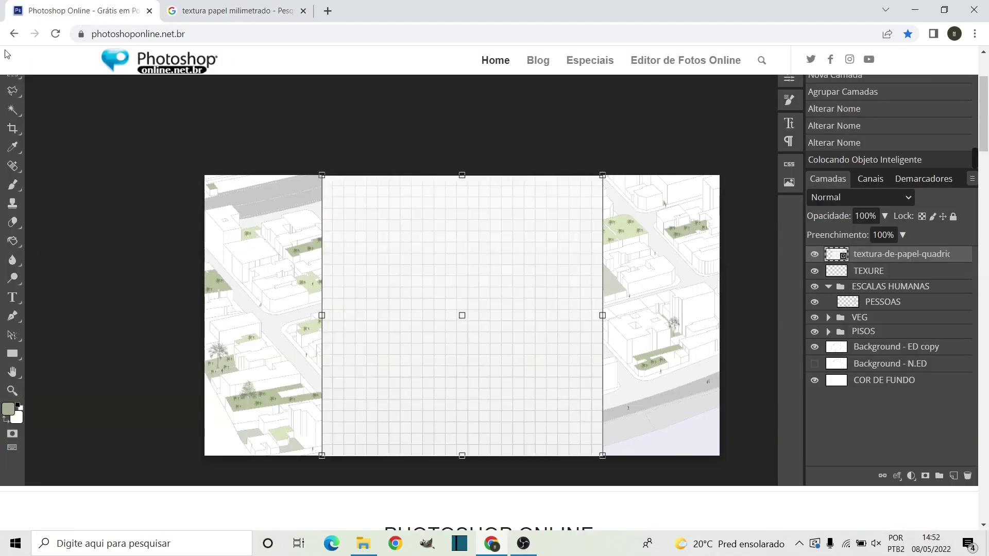
Align the placed squared-paper texture with the drawing's left edge and apply the placement.
scroll(6, 54, up, 5)
click(22, 117)
drag(438, 311, 319, 318)
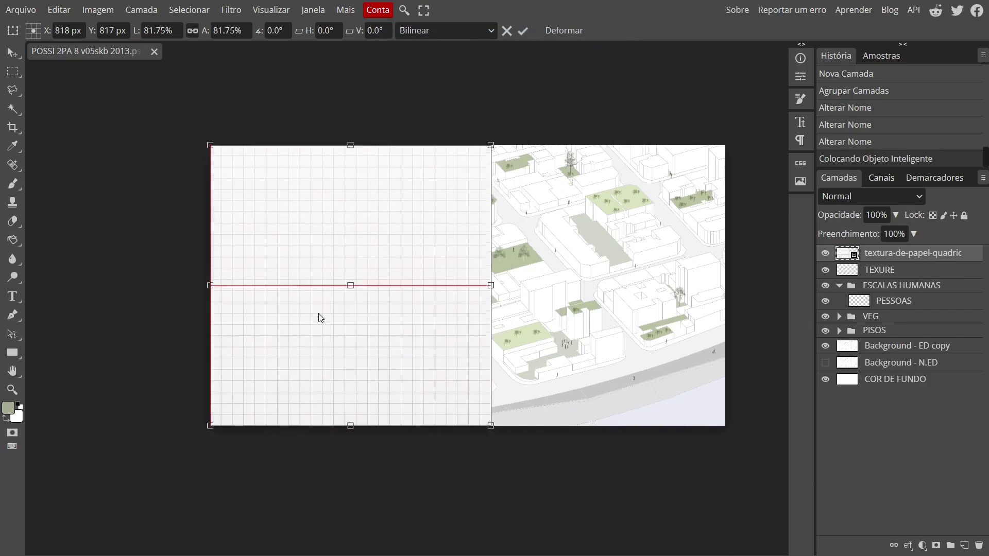
key(Return)
Duplicate the paper texture over the drawing's right part and merge the two texture layers.
drag(391, 311, 556, 311)
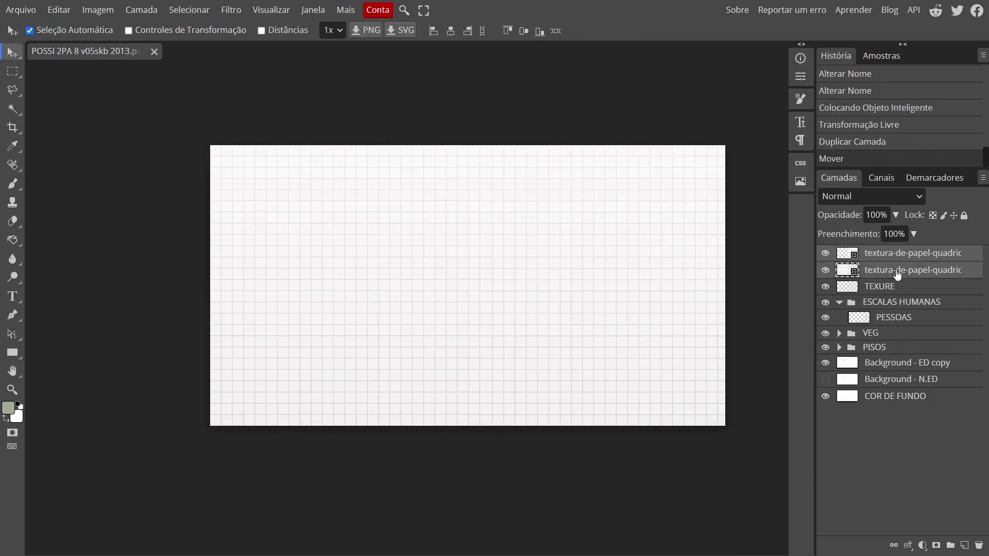
right_click(896, 274)
click(851, 501)
Try to scale the merged paper texture down to the drawing's lower-left part.
drag(876, 237, 899, 234)
key(ctrl+t)
drag(736, 161, 470, 309)
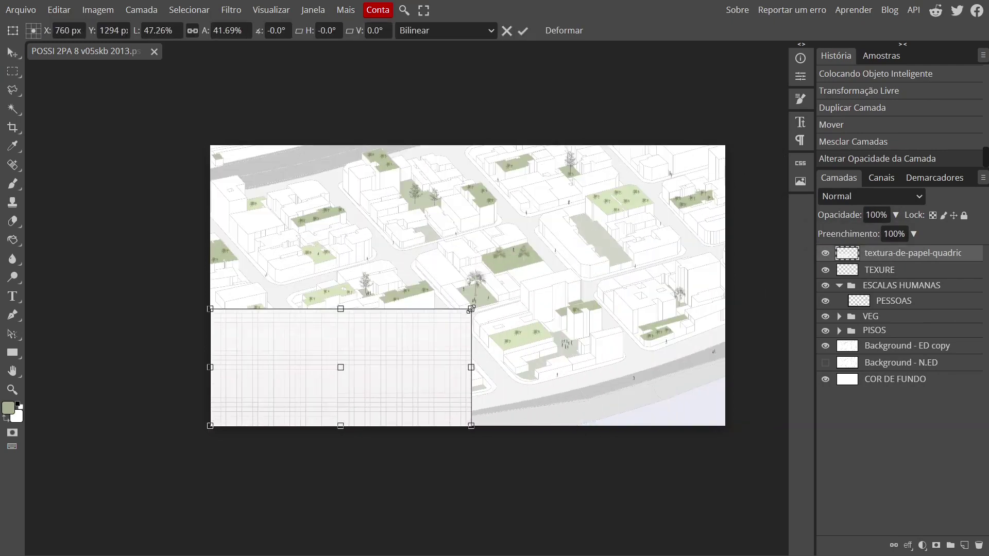
key(Return)
key(ctrl+z)
key(ctrl+z)
Apply a Hue/Saturation adjustment to the paper texture layer and lower its opacity to 3%.
click(111, 11)
mouse_move(106, 51)
click(331, 155)
click(589, 231)
drag(851, 233, 835, 234)
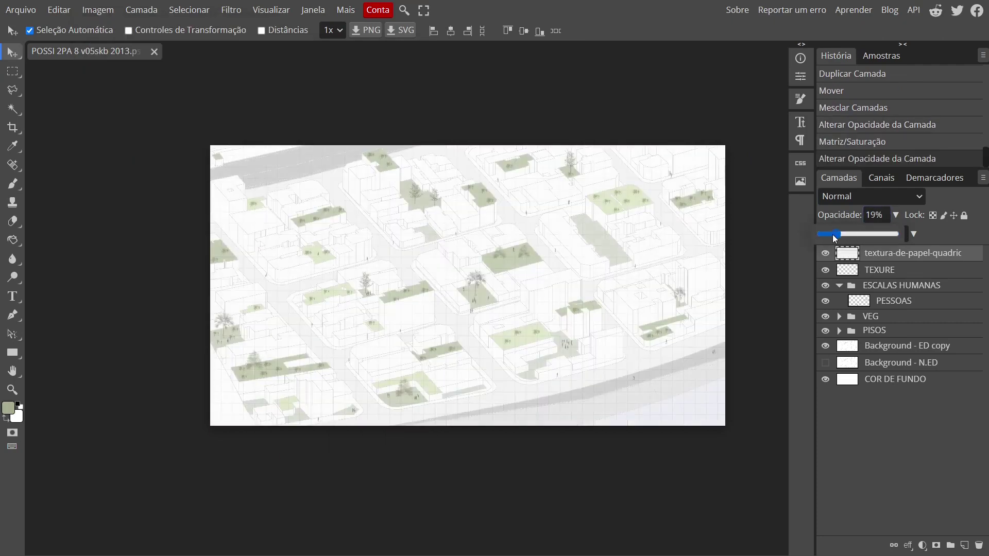
Add Noise with uniform distribution to the paper texture layer.
key(ctrl+plus)
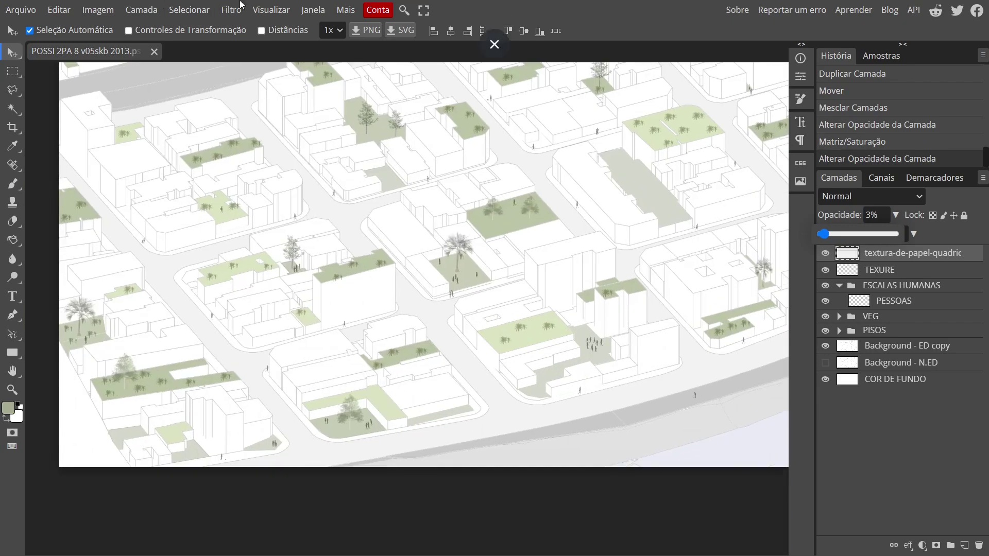
click(230, 10)
mouse_move(242, 194)
click(403, 192)
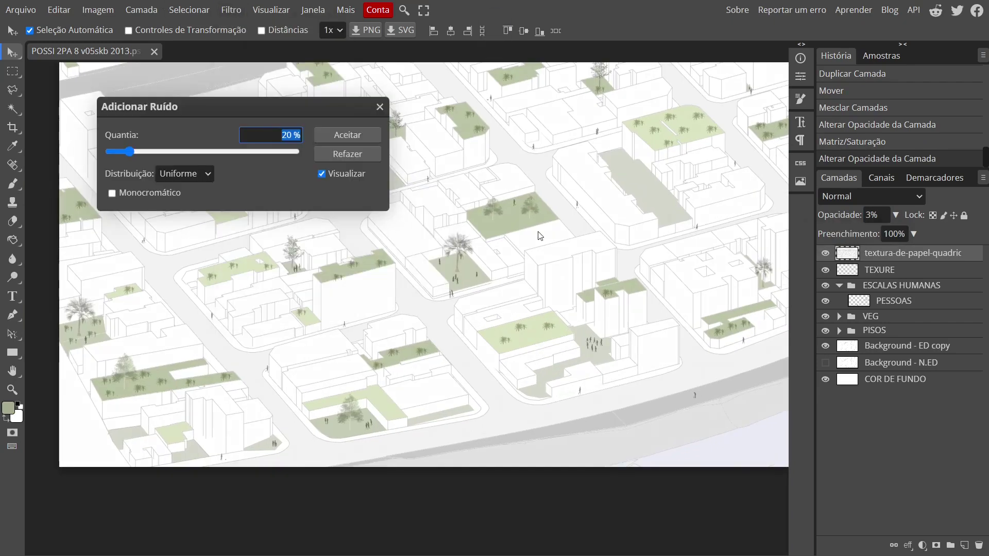
drag(227, 161, 237, 152)
scroll(338, 251, up, 5)
scroll(895, 216, up, 8)
click(347, 135)
scroll(391, 196, down, 5)
Set the noisy paper texture layer's opacity to 10%.
click(895, 214)
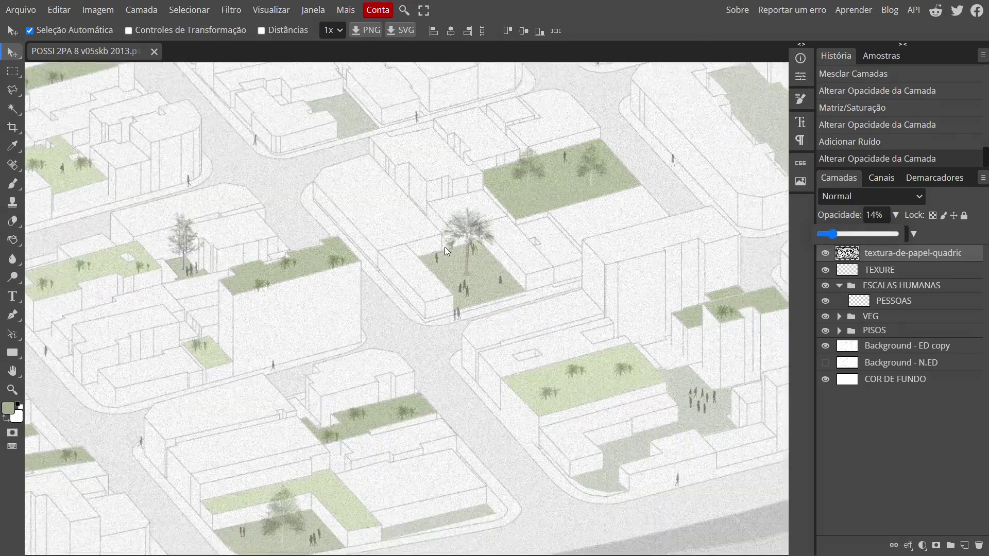
drag(834, 234, 833, 236)
scroll(421, 307, down, 5)
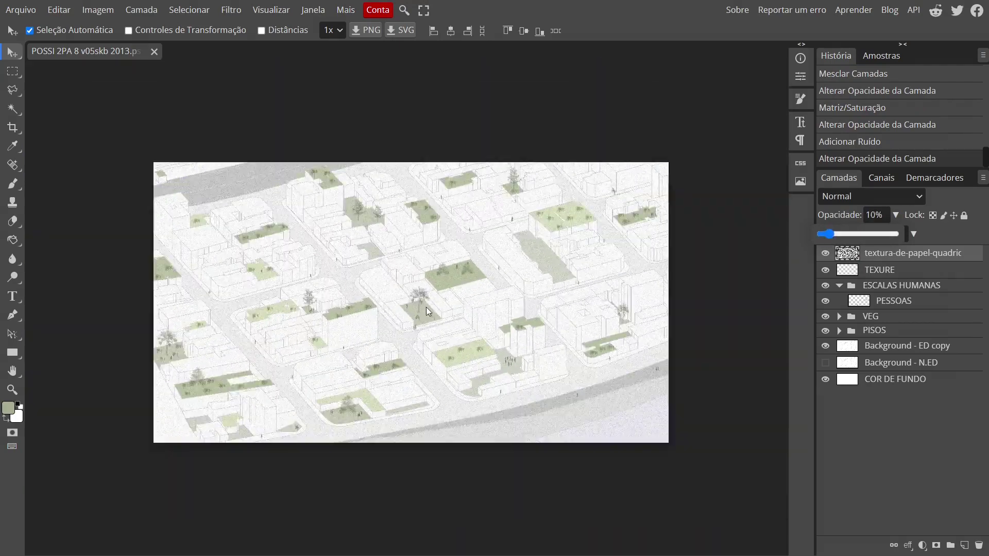
Save the textured drawing as a PSD over the existing ESTUDO URBANO - NOVAS POSSIBILIDADES file.
scroll(418, 301, up, 3)
click(21, 9)
click(71, 156)
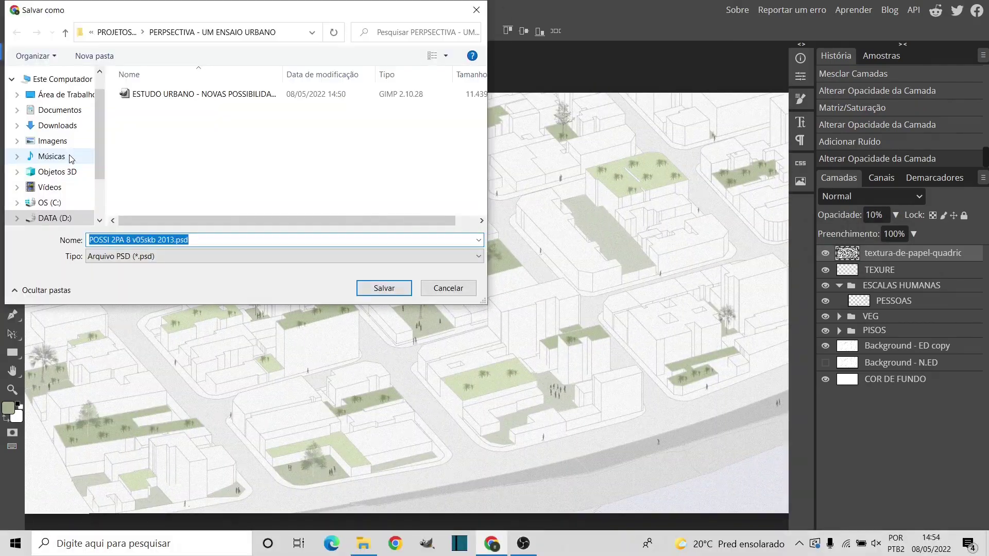
click(206, 93)
click(384, 288)
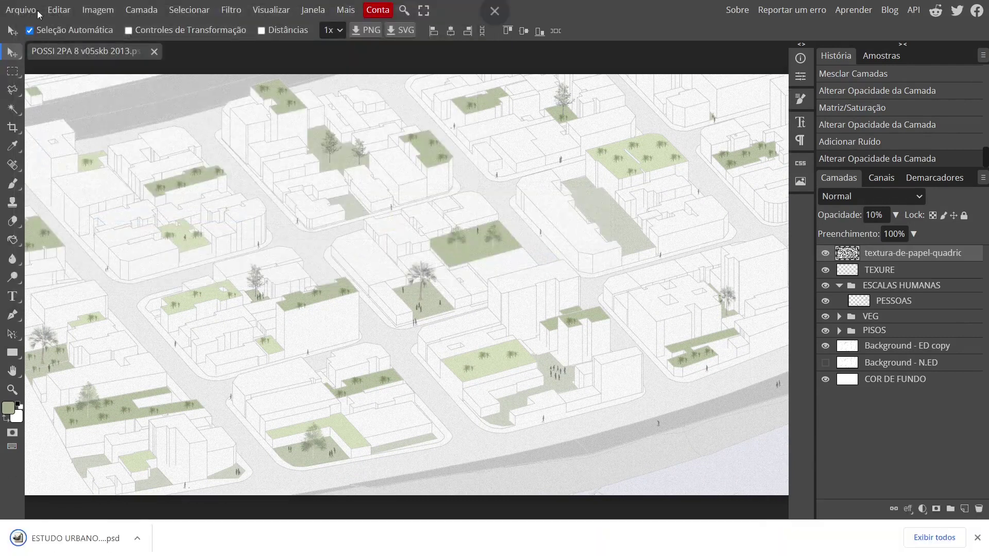
Export the finished drawing as a PNG named POSSI 2PA 8 v05skb 2013 (1).png.
click(980, 545)
click(21, 10)
mouse_move(47, 192)
click(150, 194)
click(512, 257)
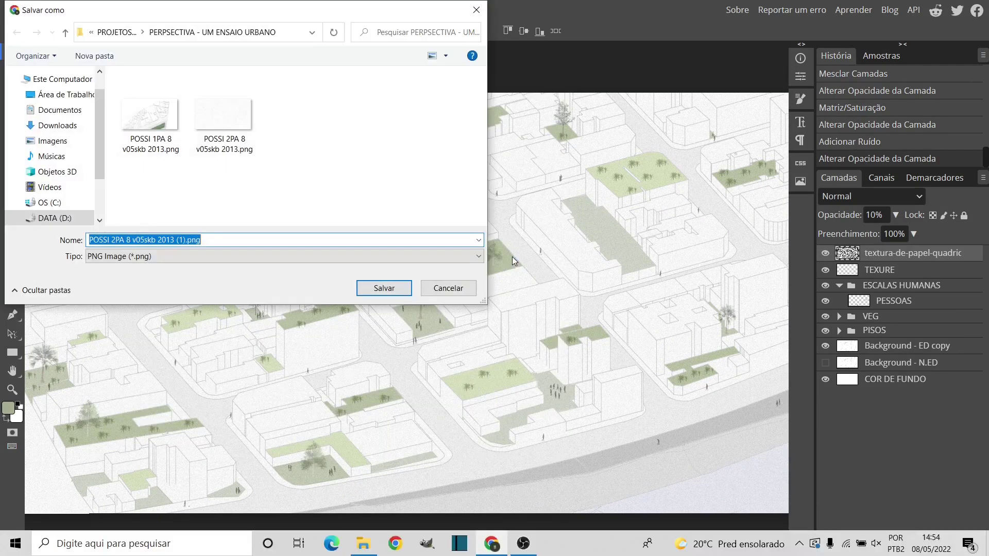
key(Return)
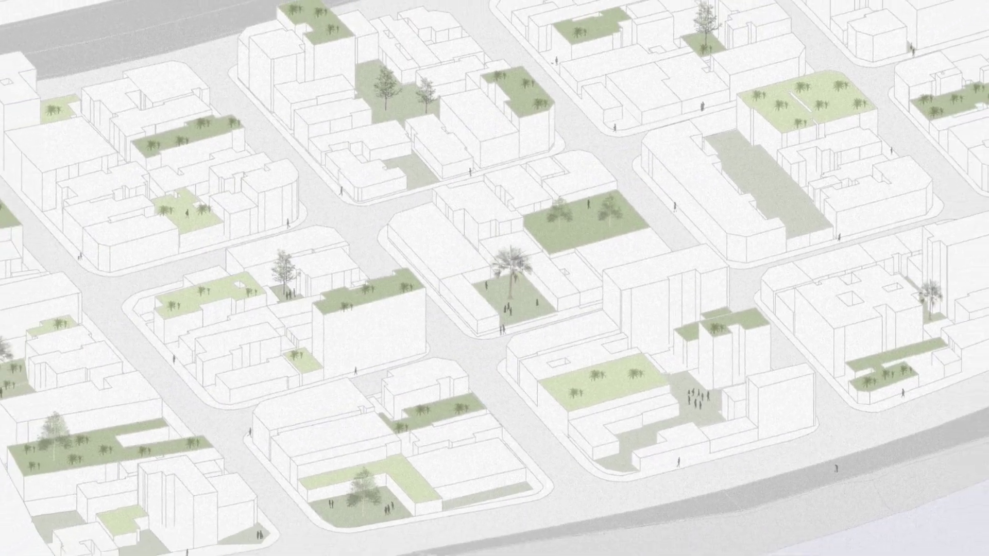